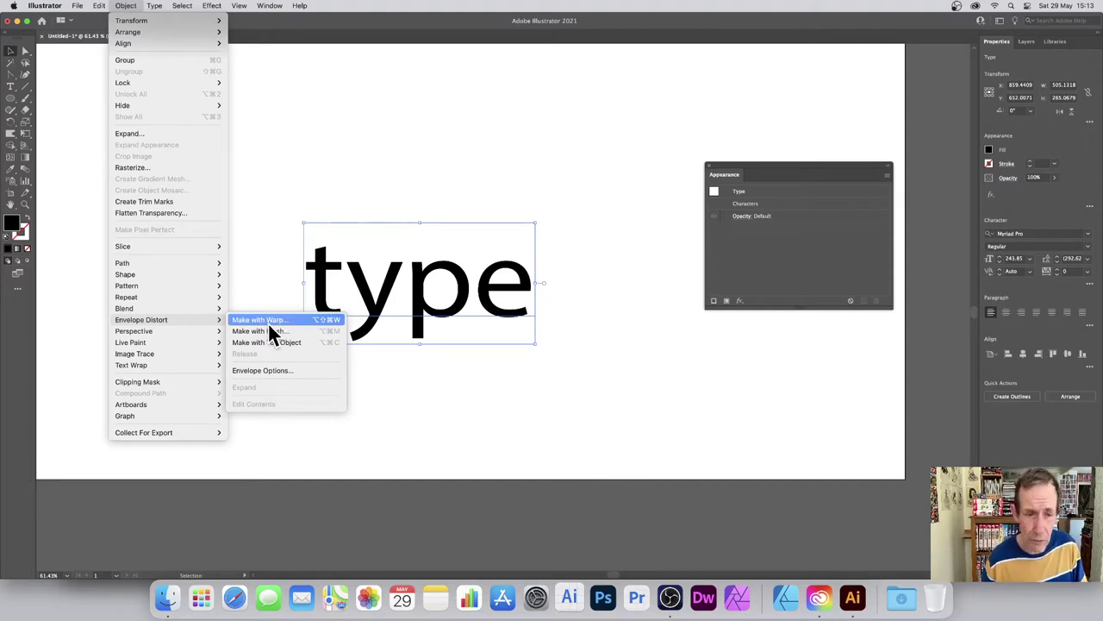
Warp 'type' with a horizontal Arc: bend 8%, horizontal distortion -12%, vertical 61%
click(270, 320)
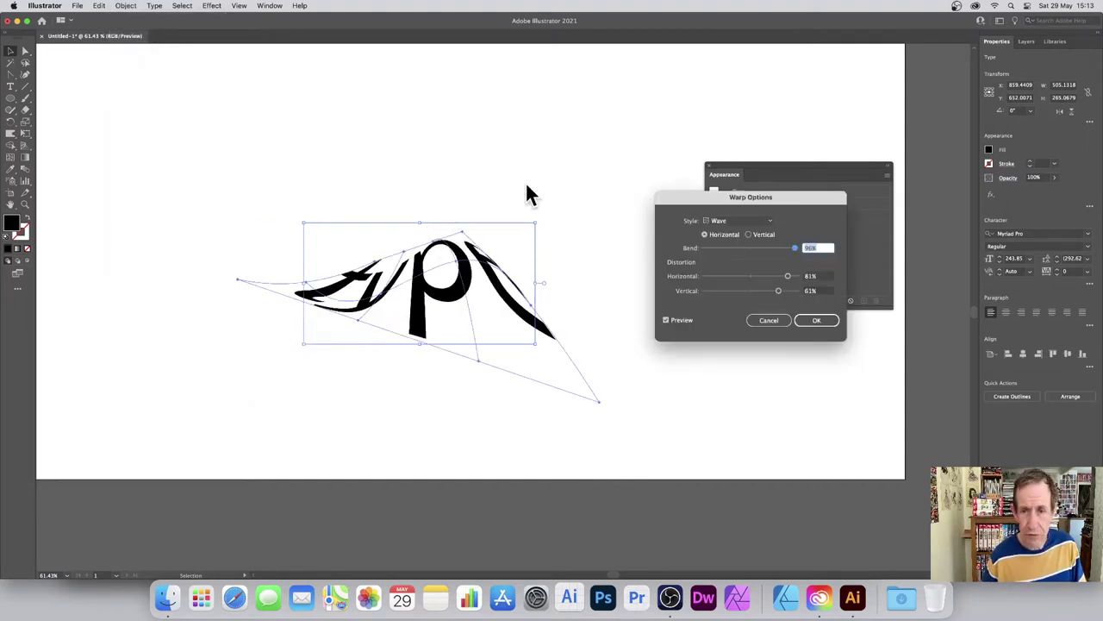
click(731, 221)
click(729, 234)
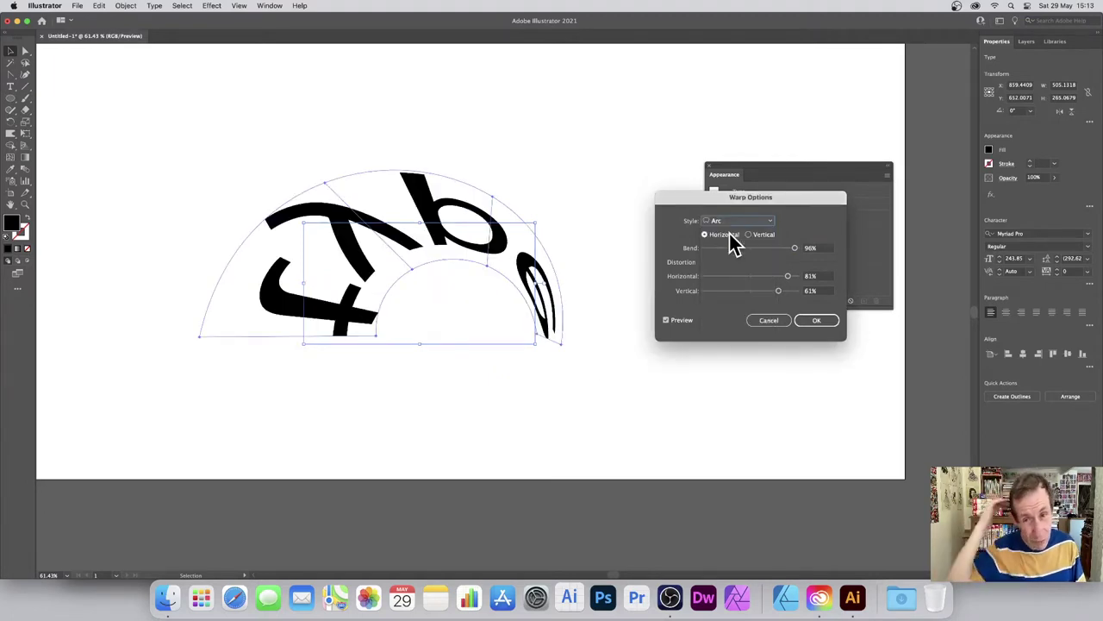
click(748, 235)
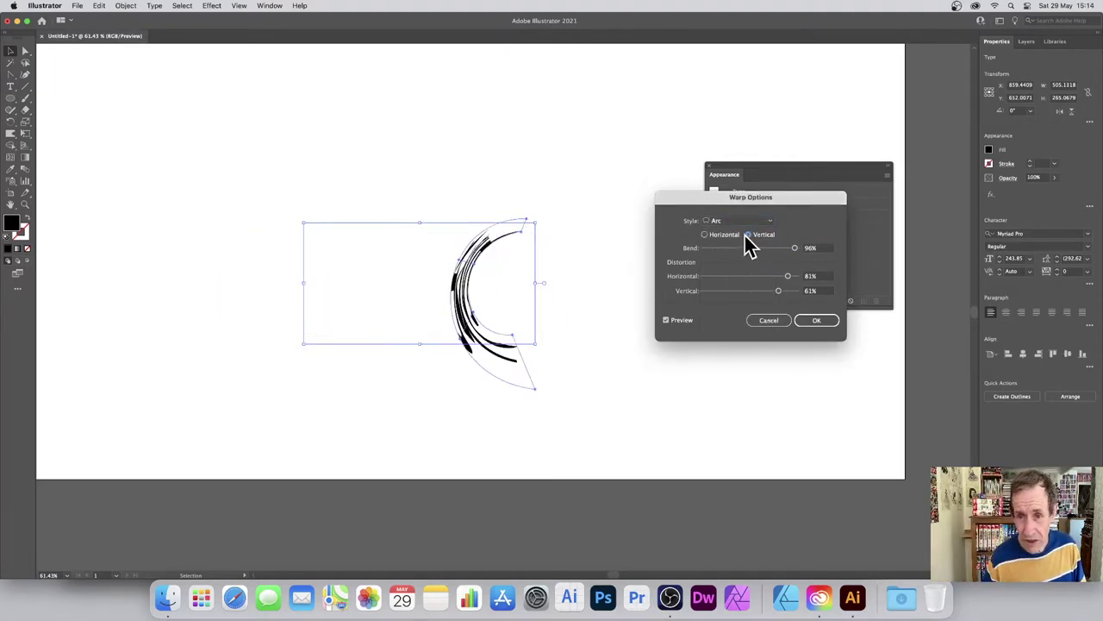
click(705, 235)
drag(795, 249, 746, 278)
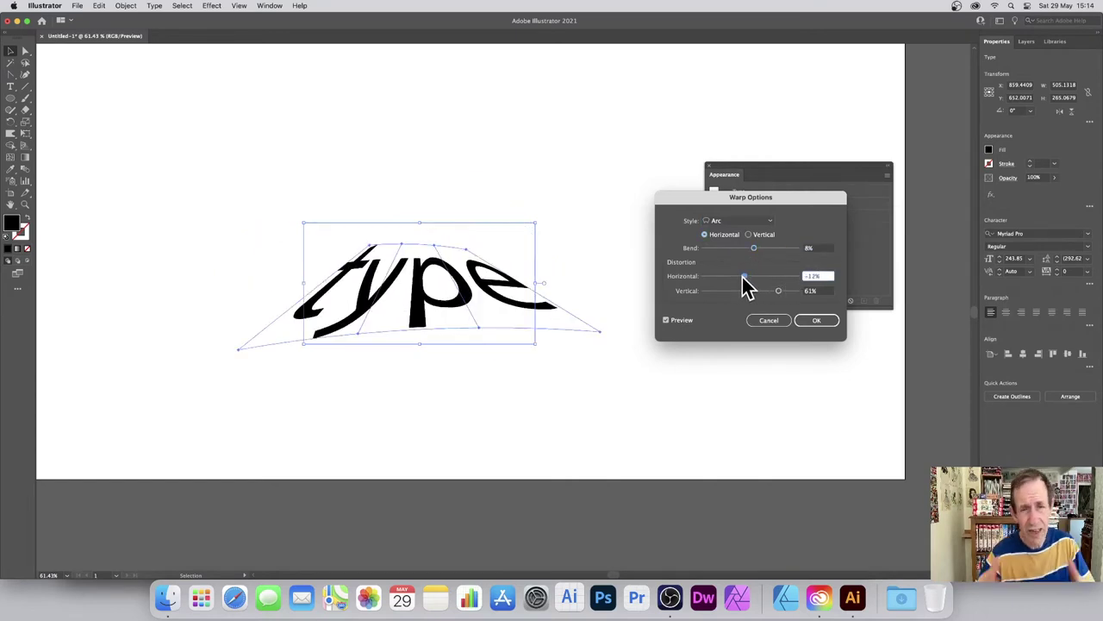
click(816, 321)
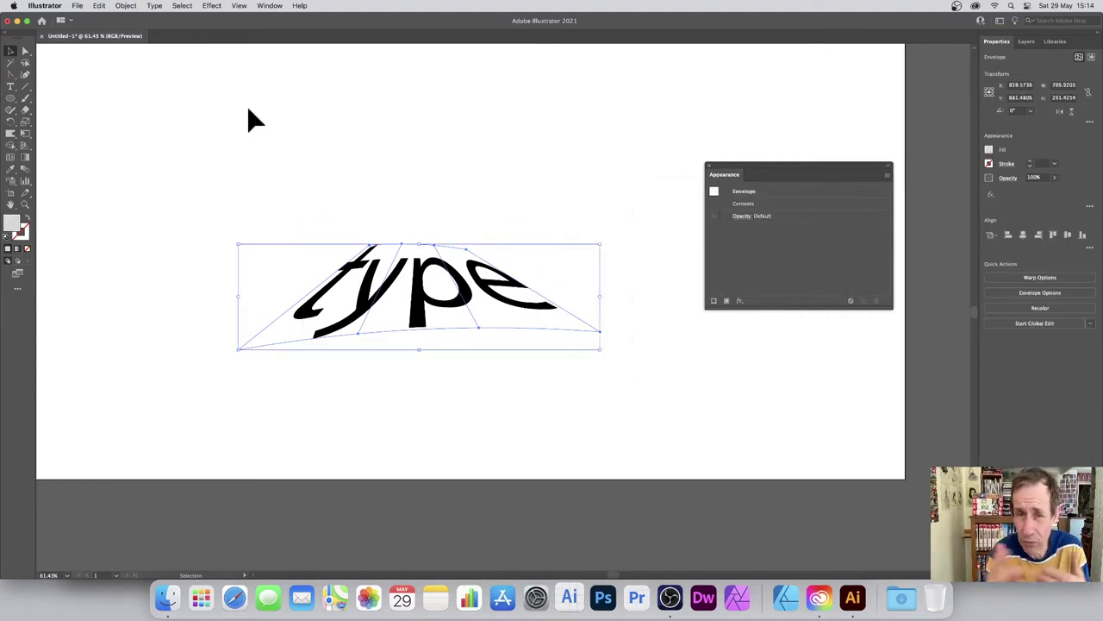
With Direct Selection, drag envelope points to stretch the t and p upward into tall points
click(25, 52)
drag(25, 51, 81, 52)
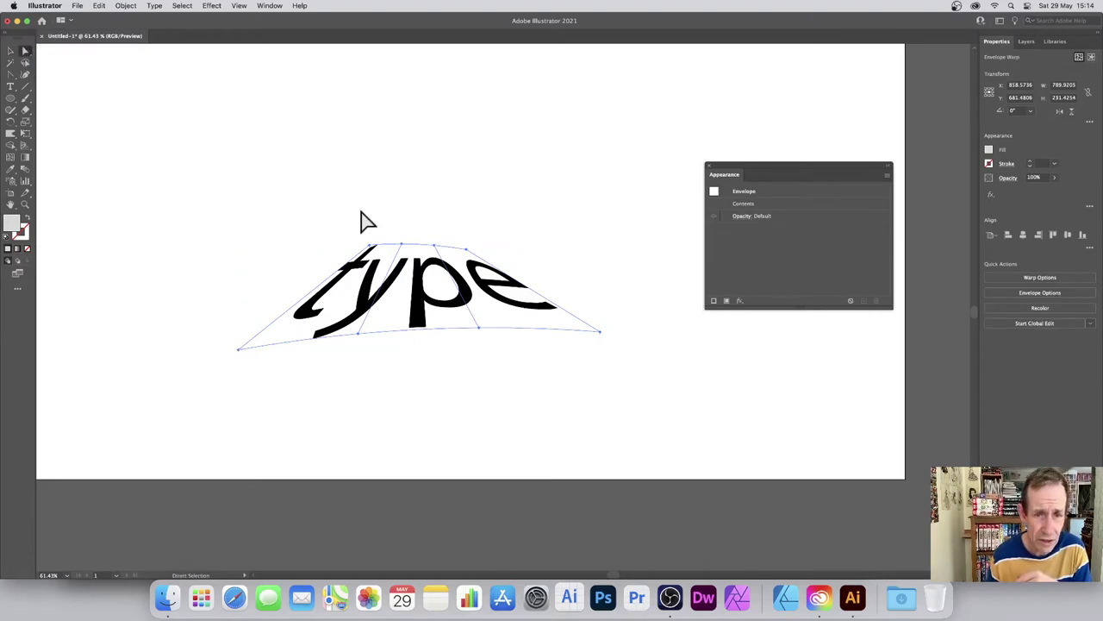
drag(382, 247, 470, 139)
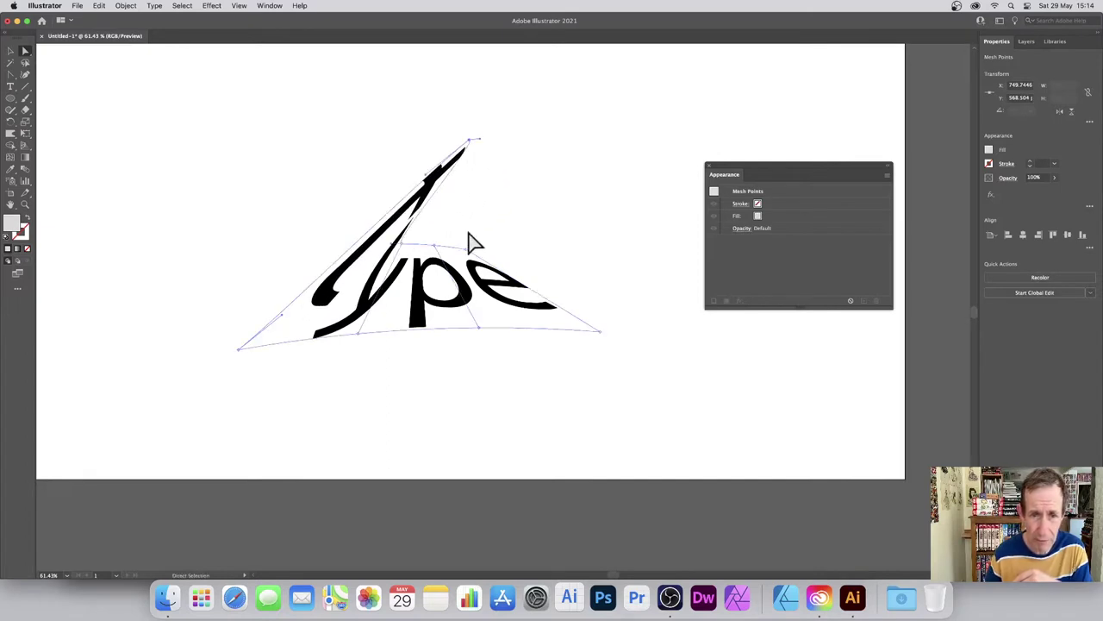
drag(437, 252, 454, 170)
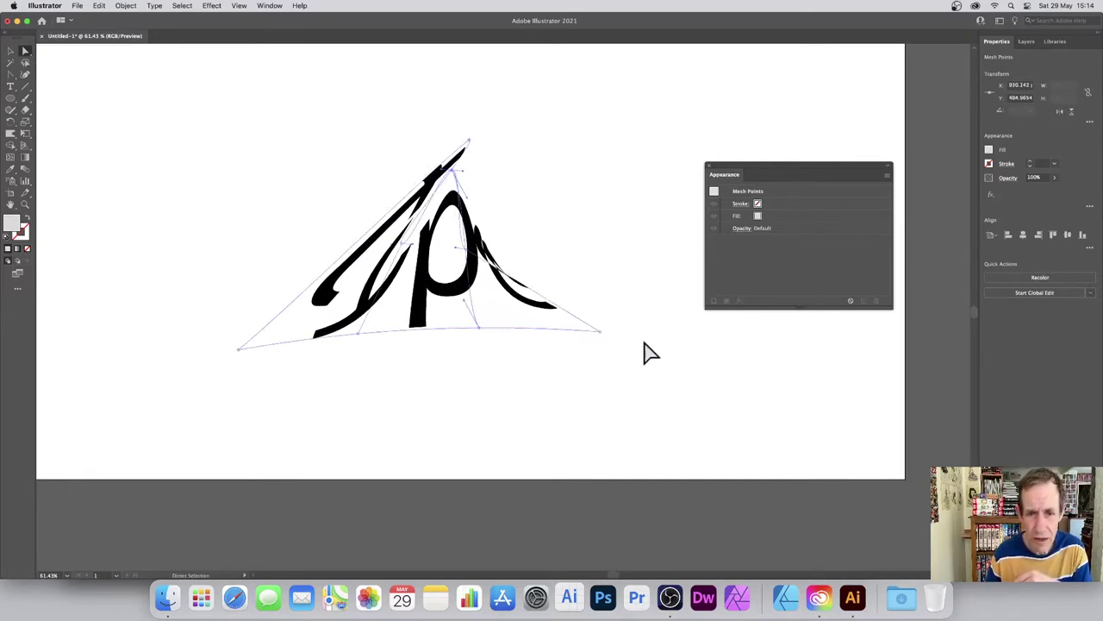
Reshape the envelope's bottom-right corner, the p's tail and the e, then undo one edit
mouse_move(604, 337)
mouse_down()
mouse_move(558, 386)
mouse_move(547, 353)
mouse_move(606, 167)
mouse_move(611, 349)
mouse_up()
drag(488, 234, 594, 159)
drag(446, 179, 622, 86)
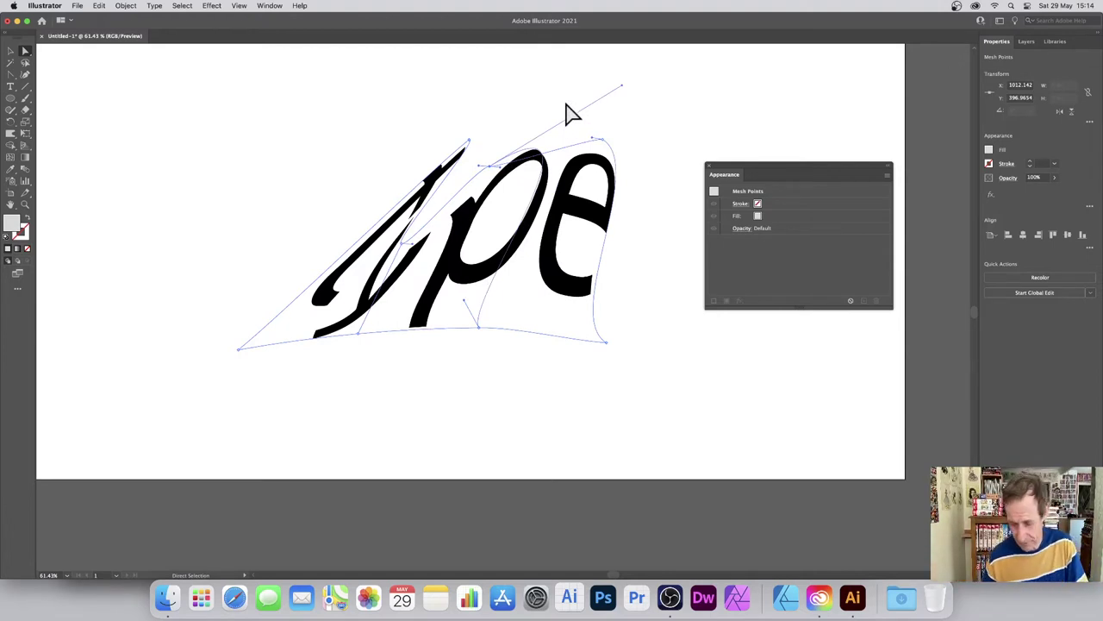
key(super+z)
key(super+z)
key(super+z)
key(super+z)
key(super+z)
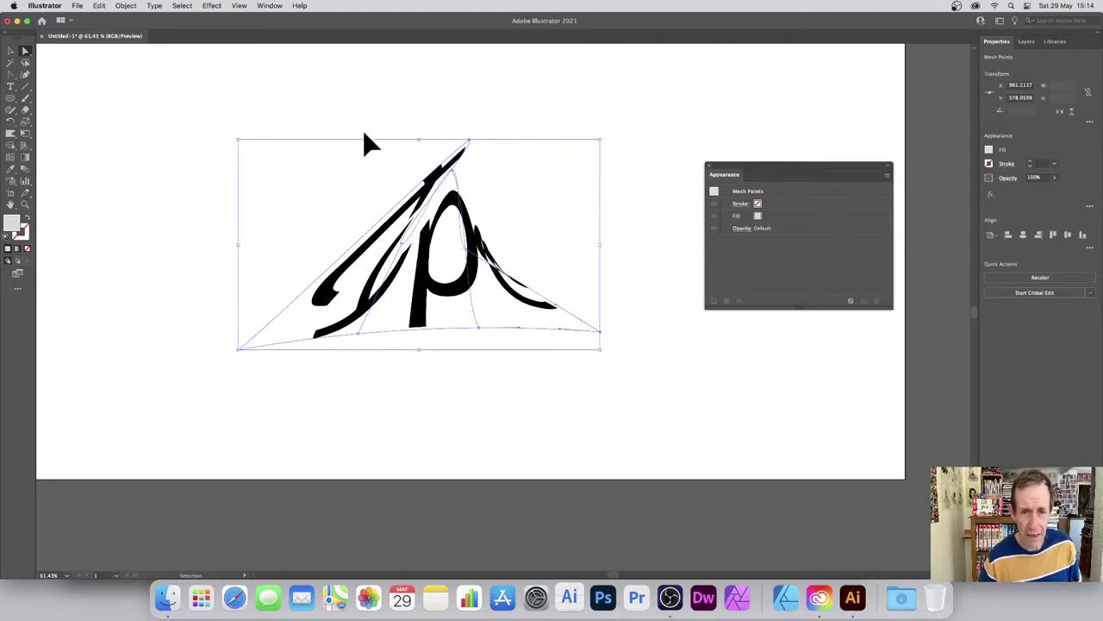
Undo back to the plain word 'type', then scale it up and move it up-left
key(super+z)
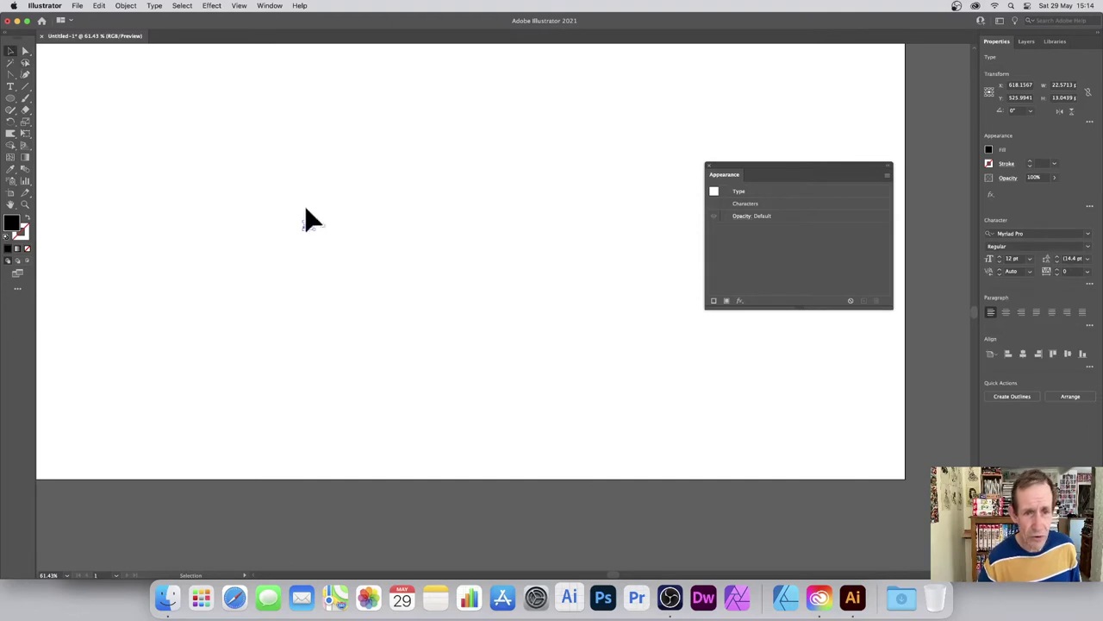
drag(314, 230, 583, 380)
drag(558, 296, 504, 209)
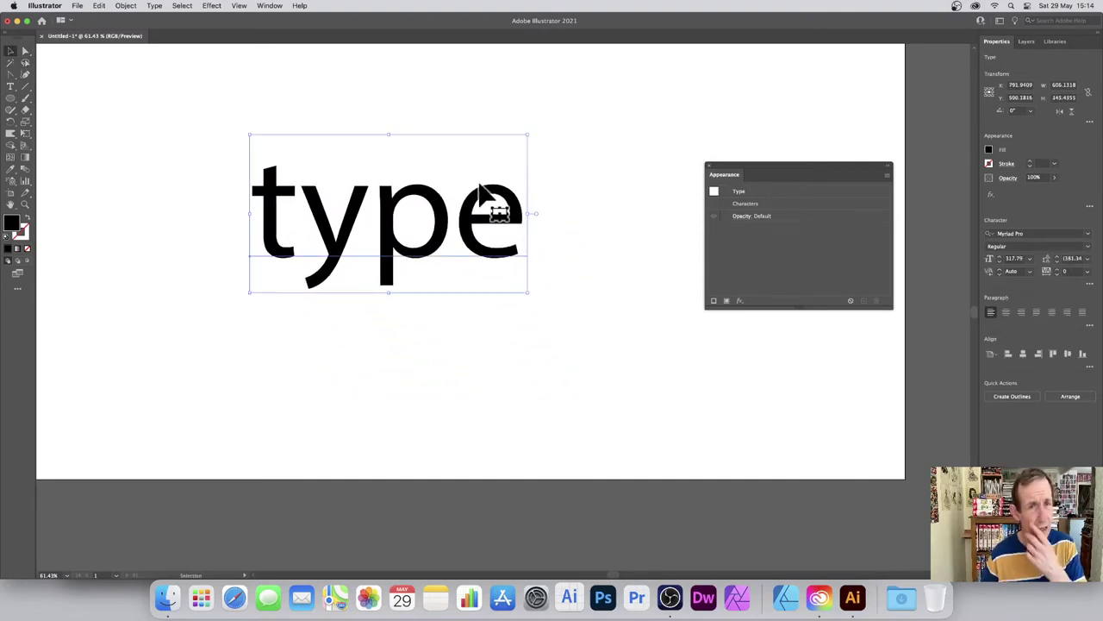
Start Envelope Distort > Make with Mesh on the text with 4 rows and 4 columns
click(127, 7)
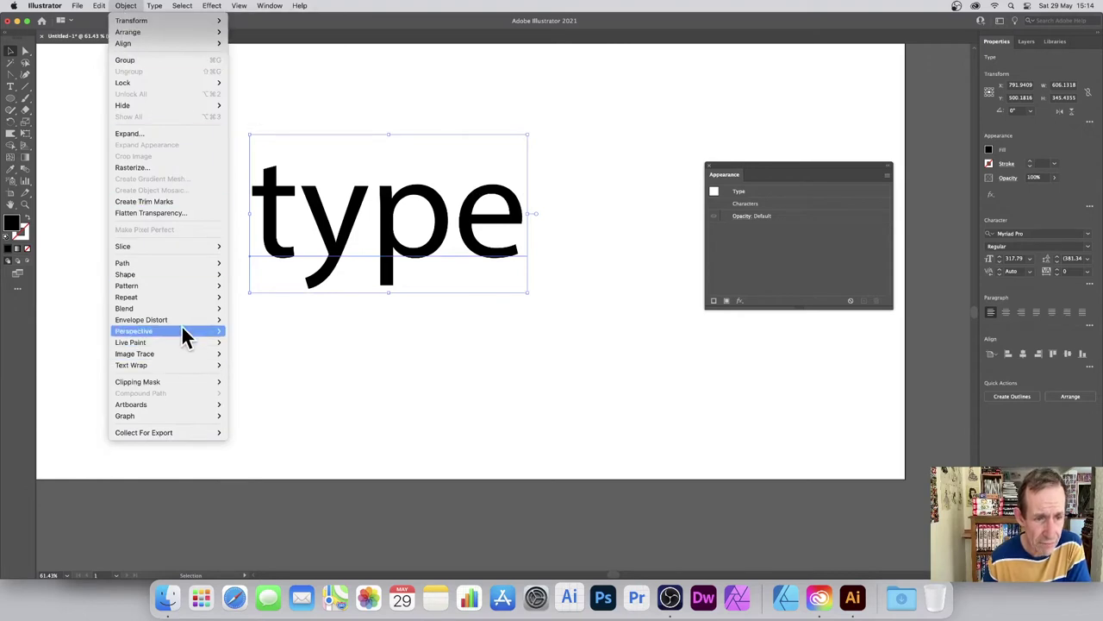
mouse_move(183, 320)
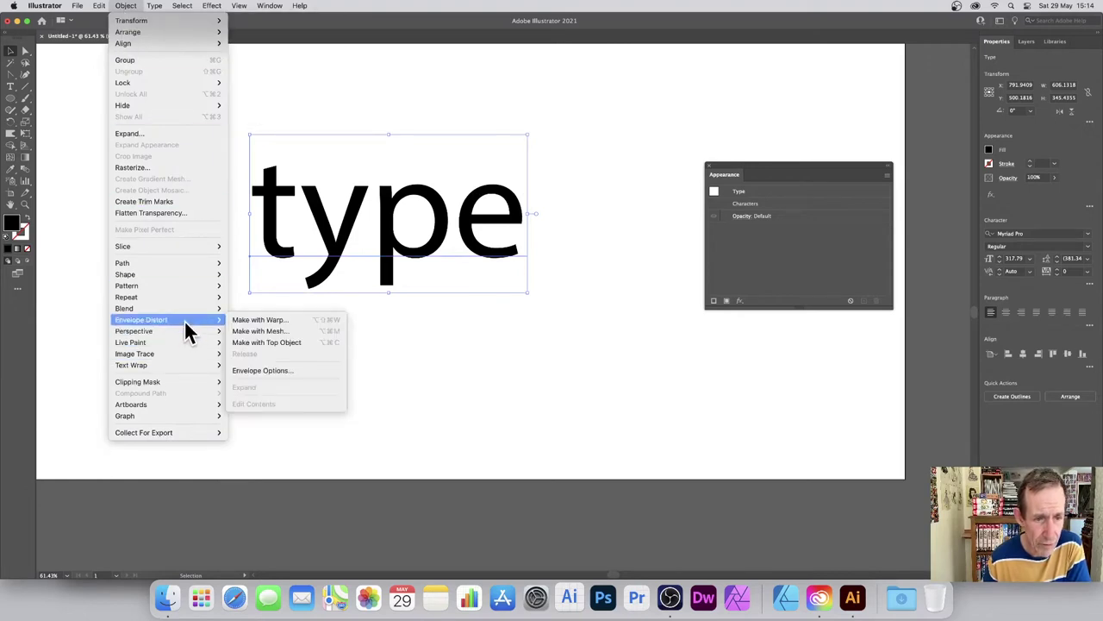
click(270, 332)
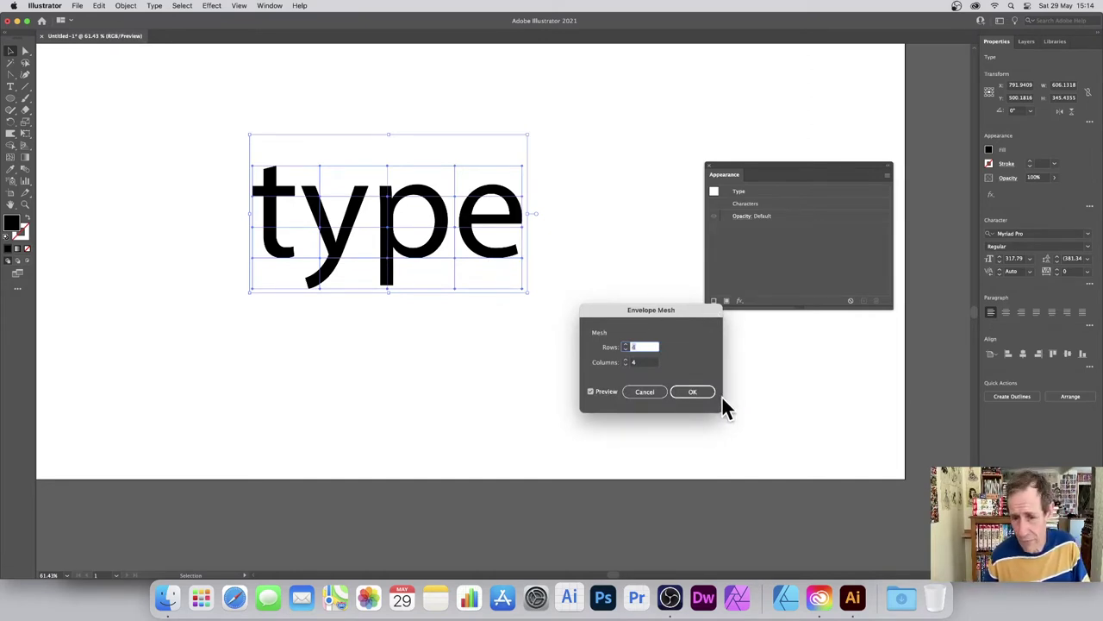
Apply the 4-by-4 mesh and drag its top row of points up to stretch the letters
click(694, 393)
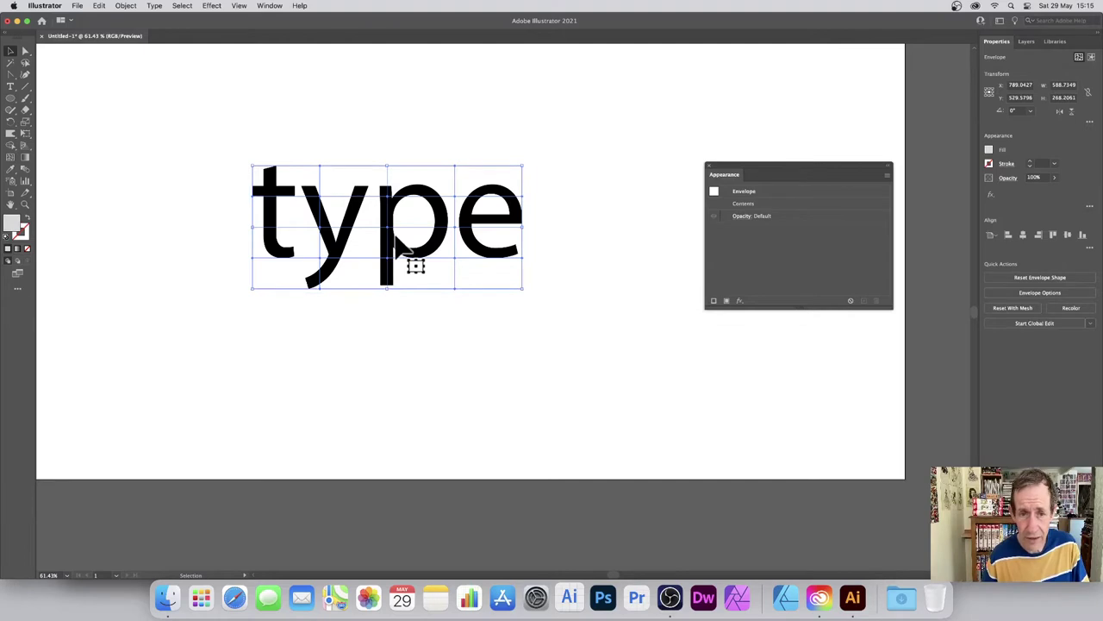
click(25, 52)
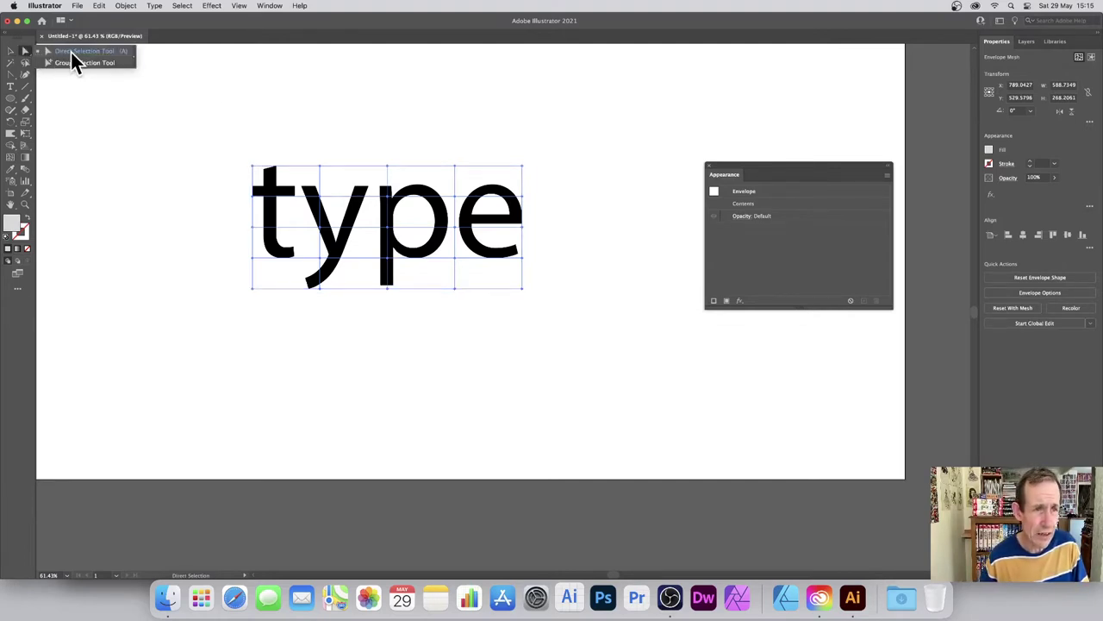
click(93, 53)
drag(554, 154, 226, 182)
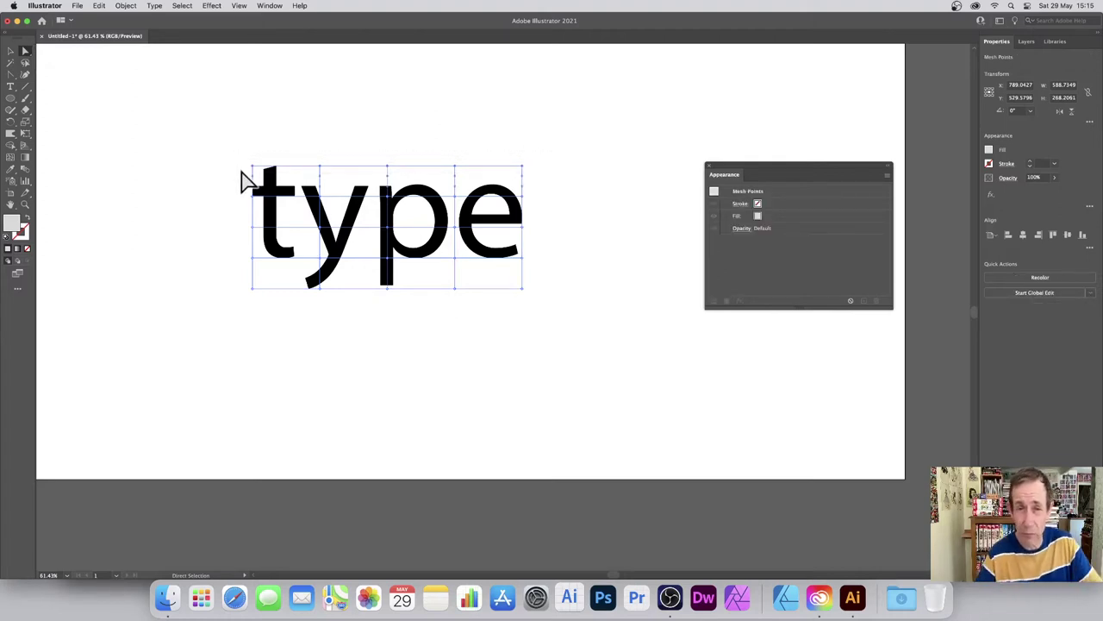
drag(455, 166, 447, 107)
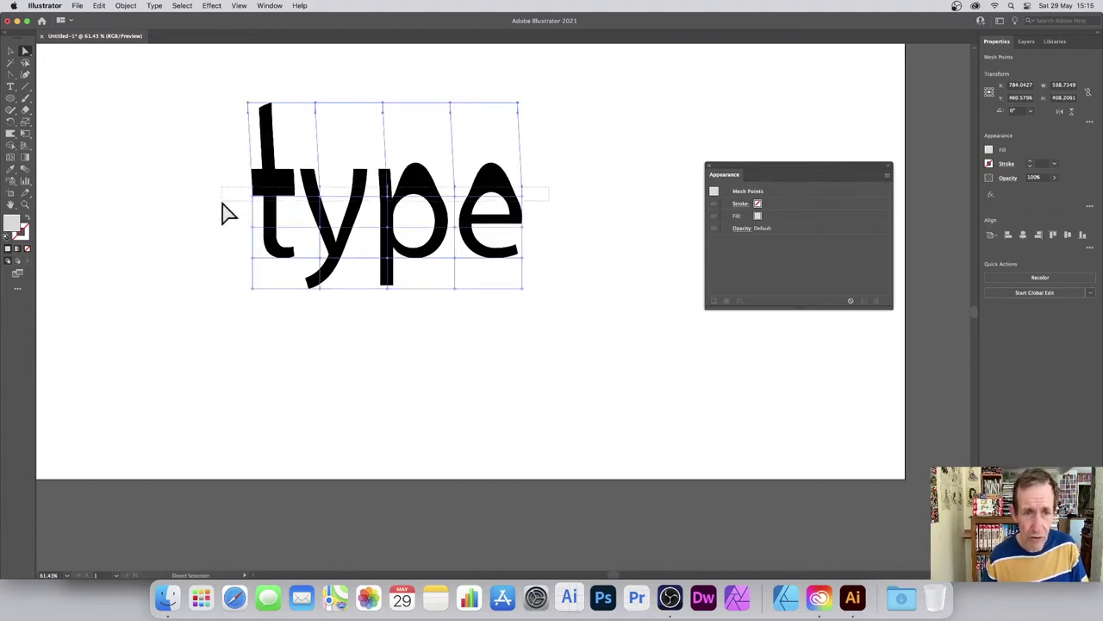
Drag mesh points near the e upward to twist the e and p
drag(463, 218, 473, 123)
click(568, 123)
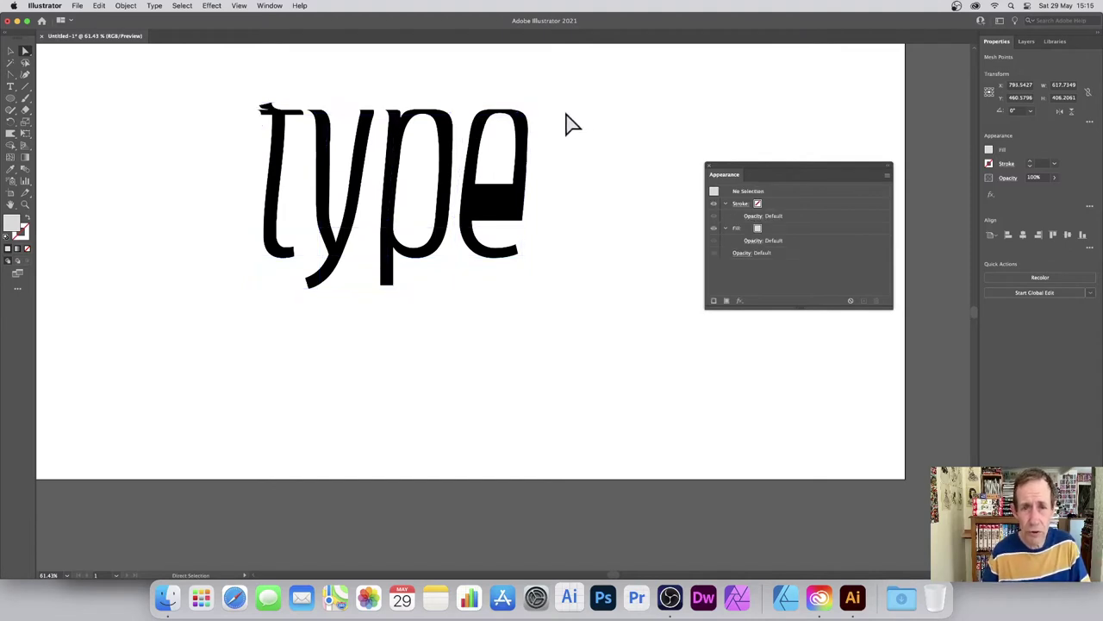
click(456, 229)
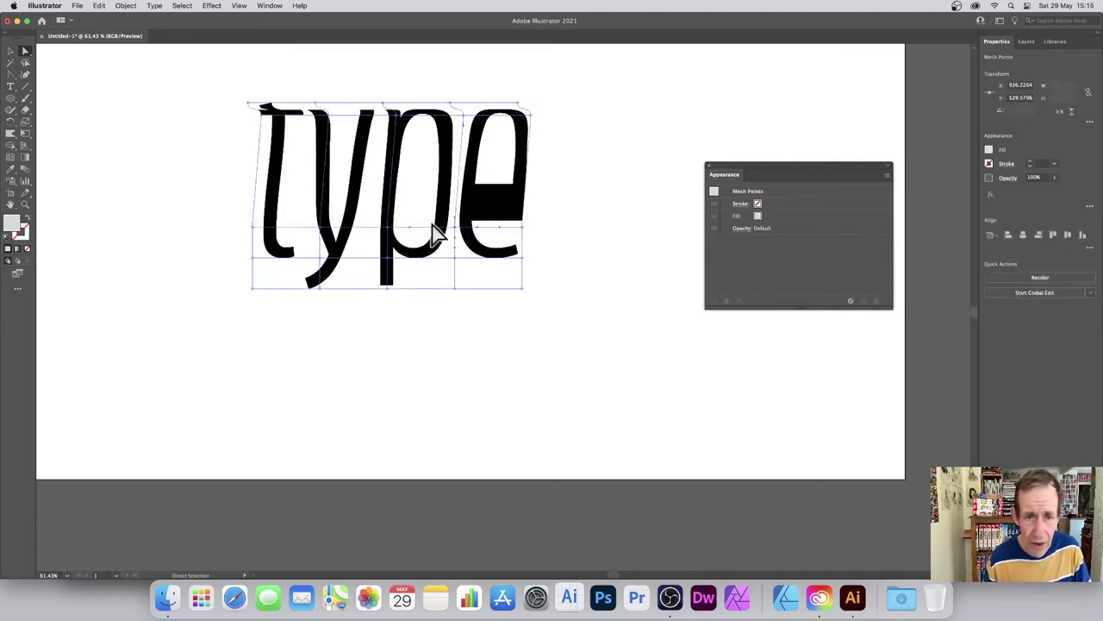
drag(447, 240, 457, 215)
Reset the envelope with a 4-by-4 mesh, keeping Maintain Envelope Shape checked
click(126, 6)
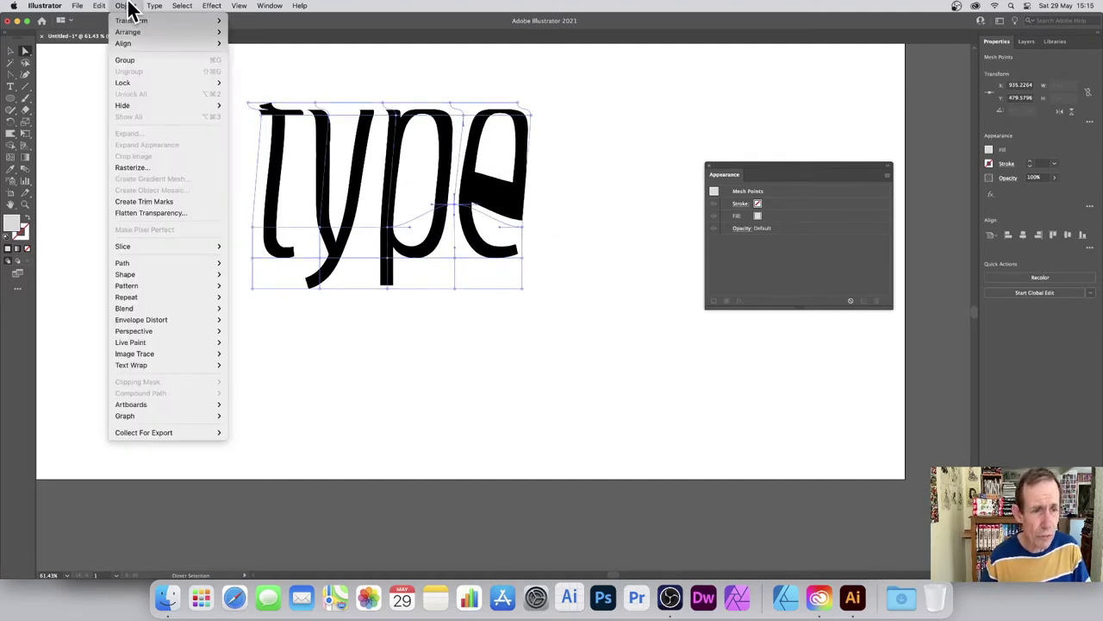
mouse_move(175, 330)
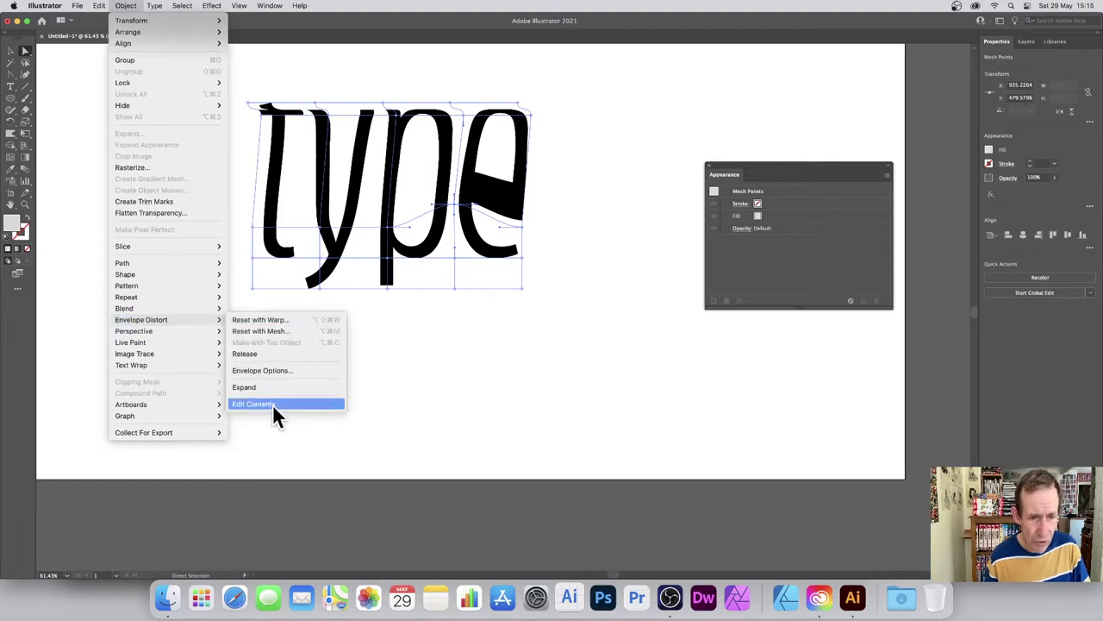
click(273, 330)
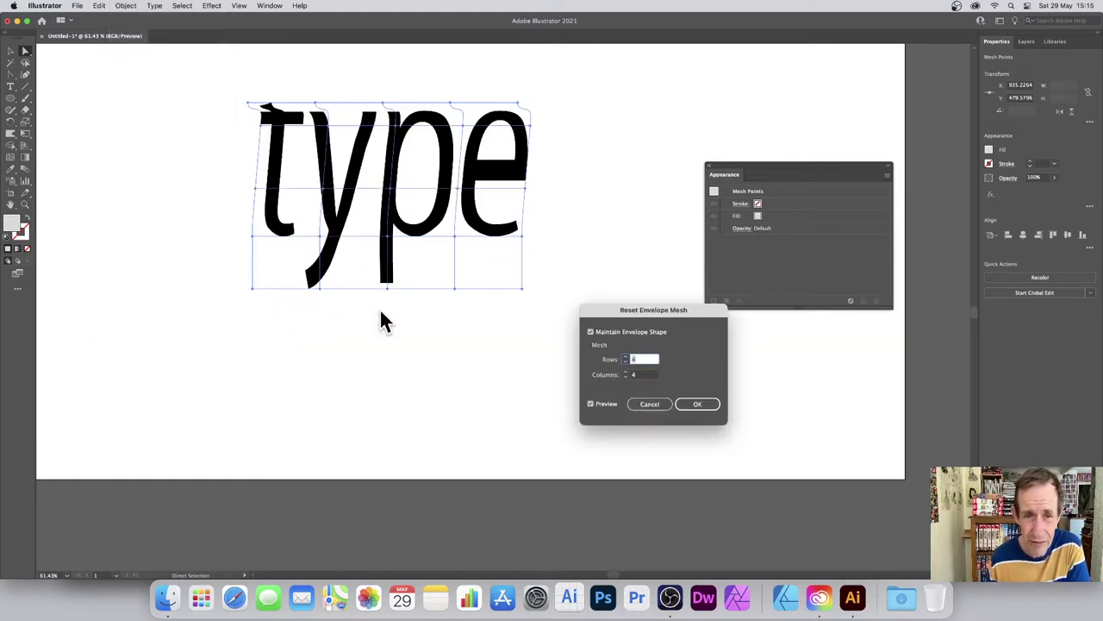
click(704, 406)
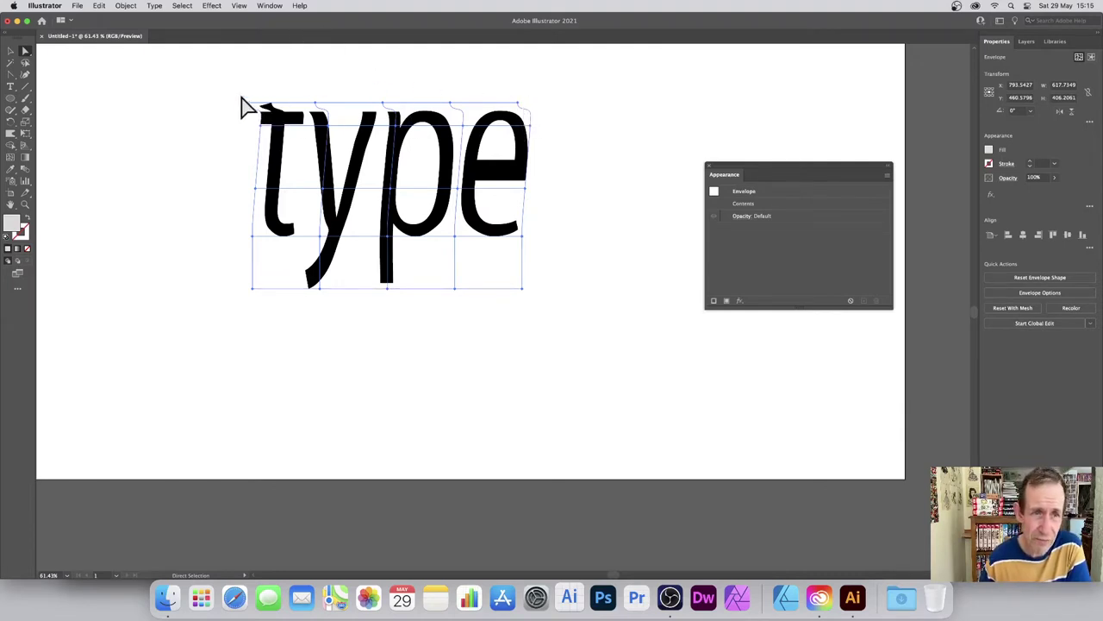
Drag a point of the fresh mesh to bend the y and p, undoing one trial selection
drag(235, 89, 533, 107)
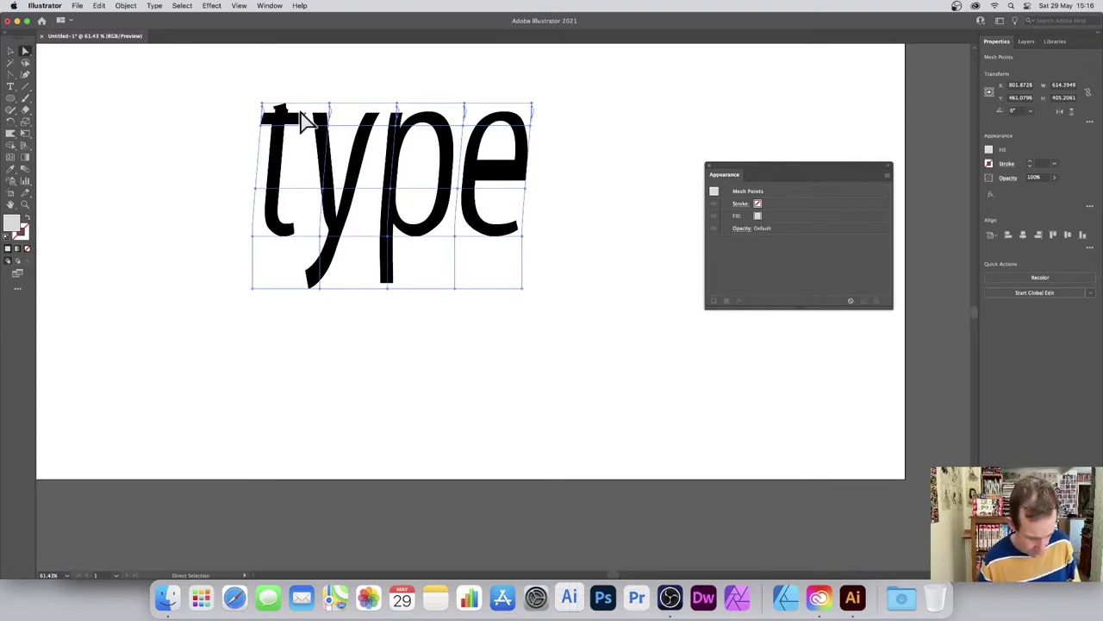
key(super+z)
key(super+z)
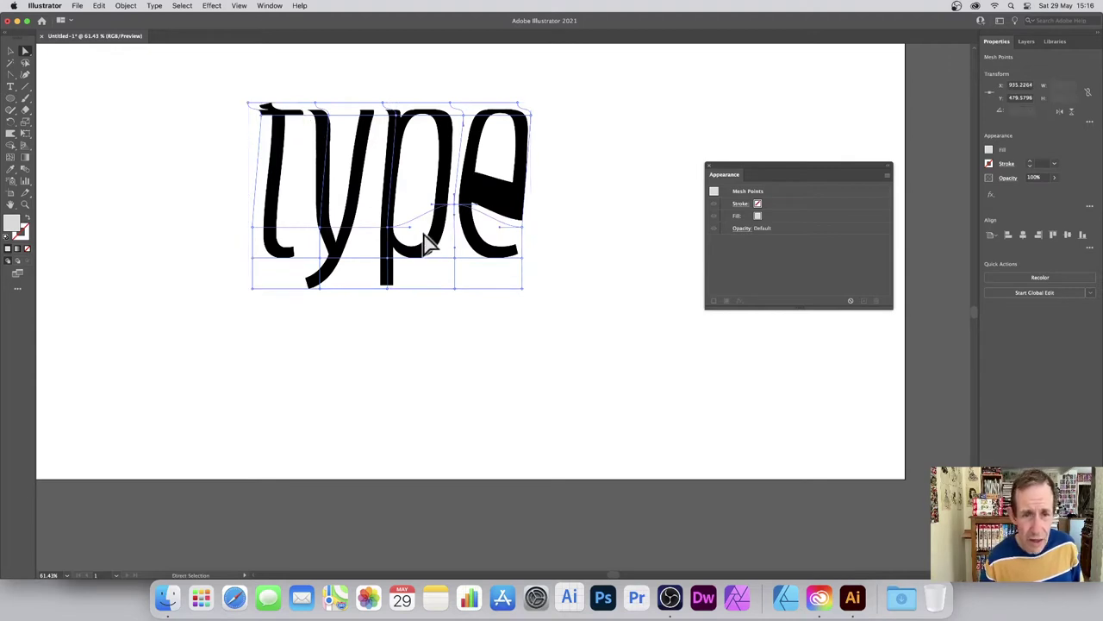
drag(429, 246, 374, 178)
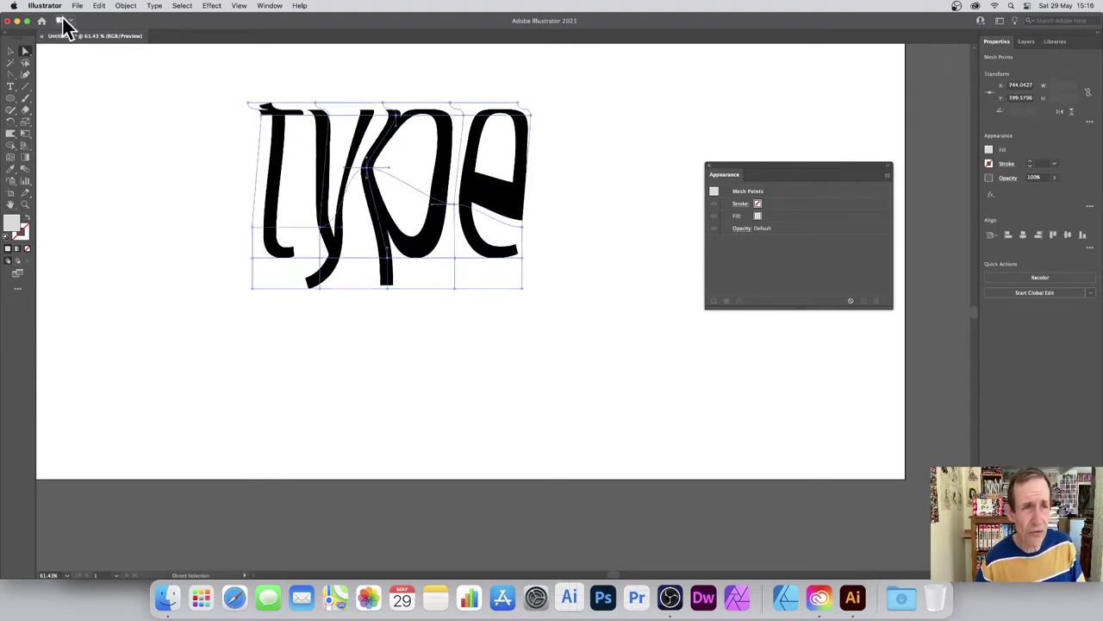
Edit the envelope contents and retype the word 'type' as 'text'
click(123, 6)
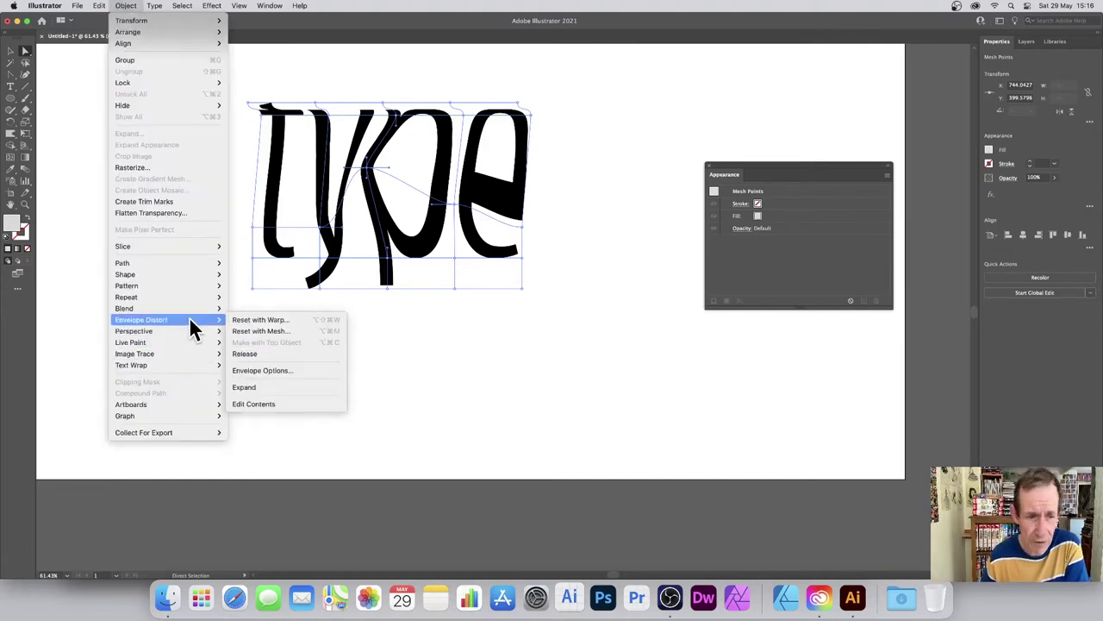
click(274, 402)
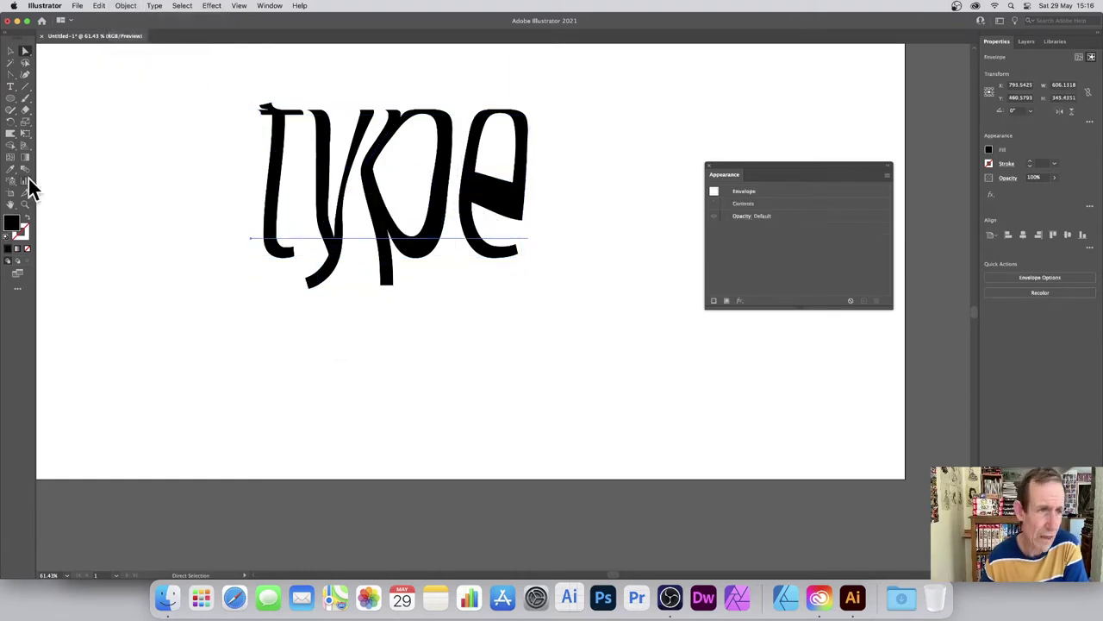
click(11, 87)
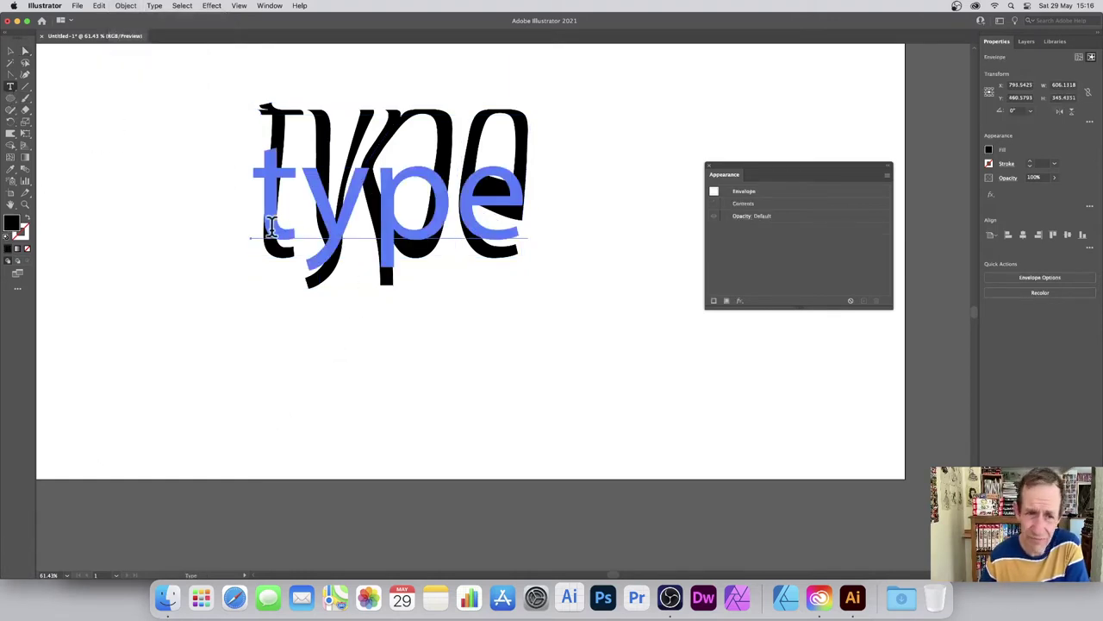
drag(270, 225, 517, 250)
text(text)
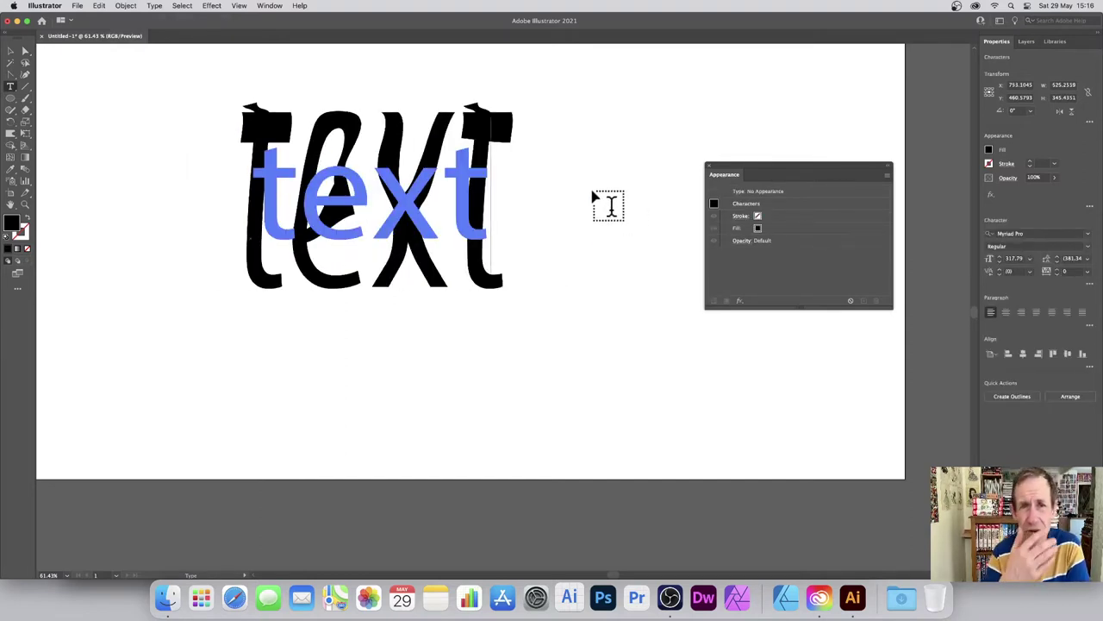
click(10, 52)
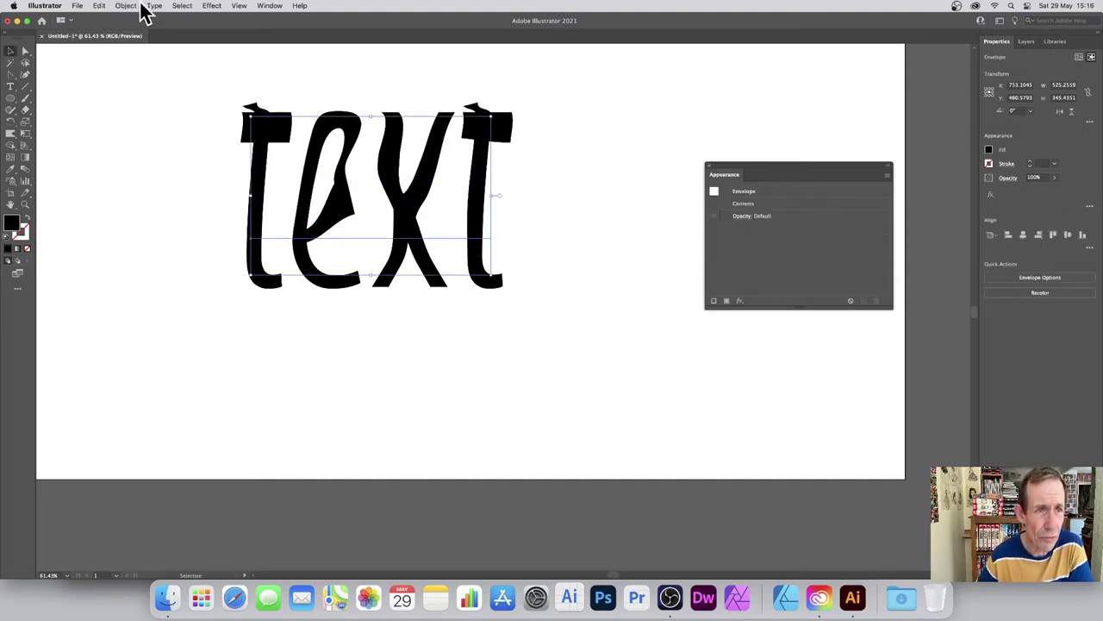
Return to Edit Envelope, nudge the warped text down-right, and try then undo an x-and-t mesh pull
click(115, 5)
mouse_move(165, 317)
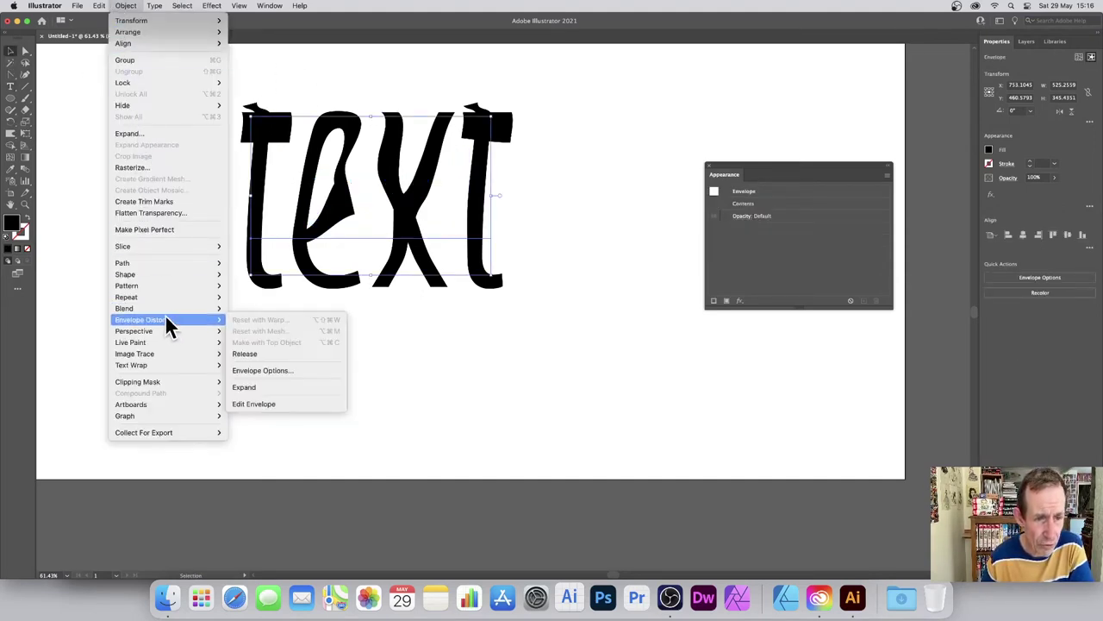
click(261, 404)
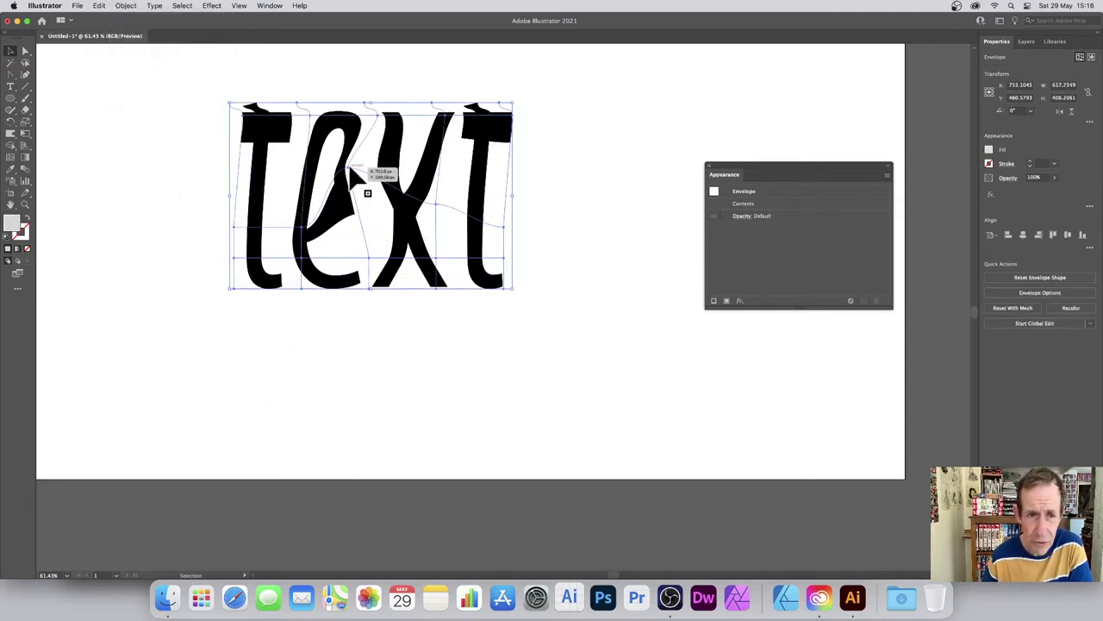
drag(346, 173, 365, 199)
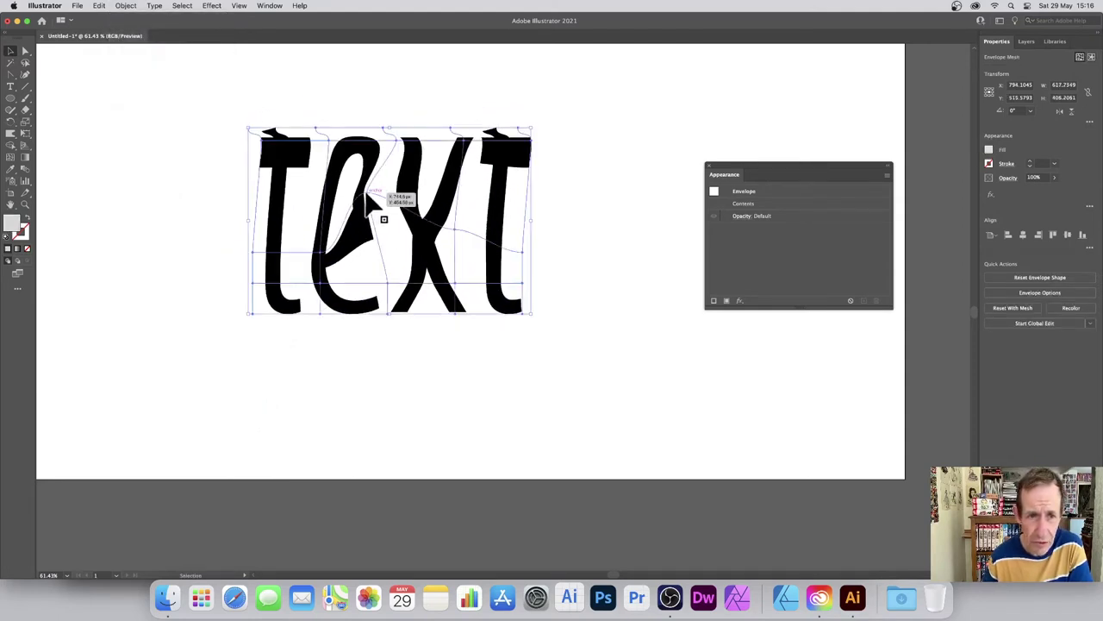
click(25, 51)
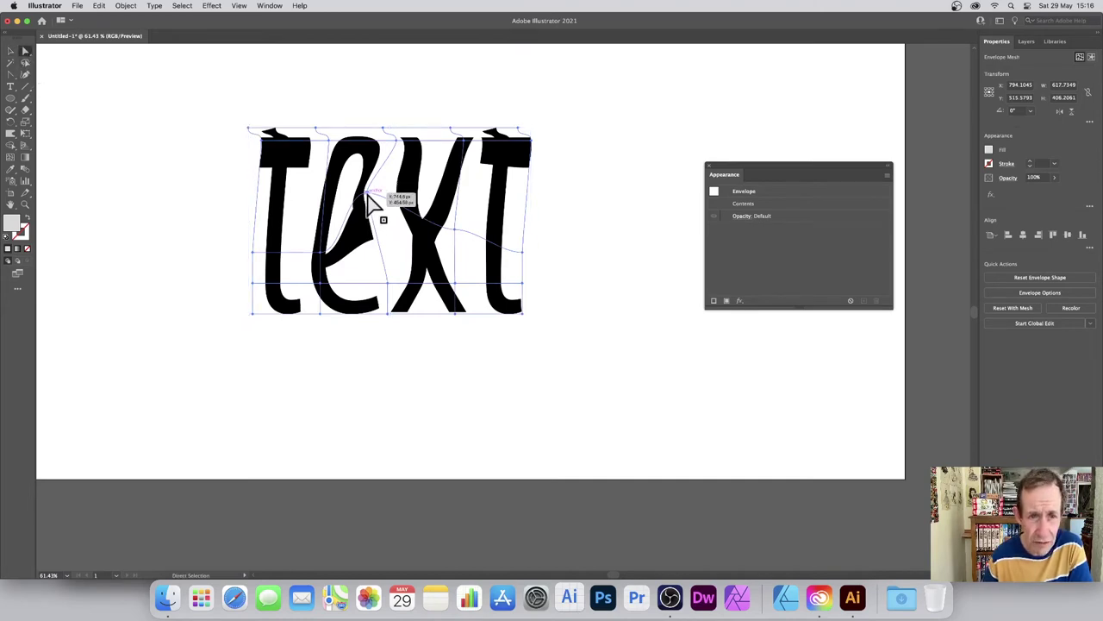
drag(369, 200, 385, 222)
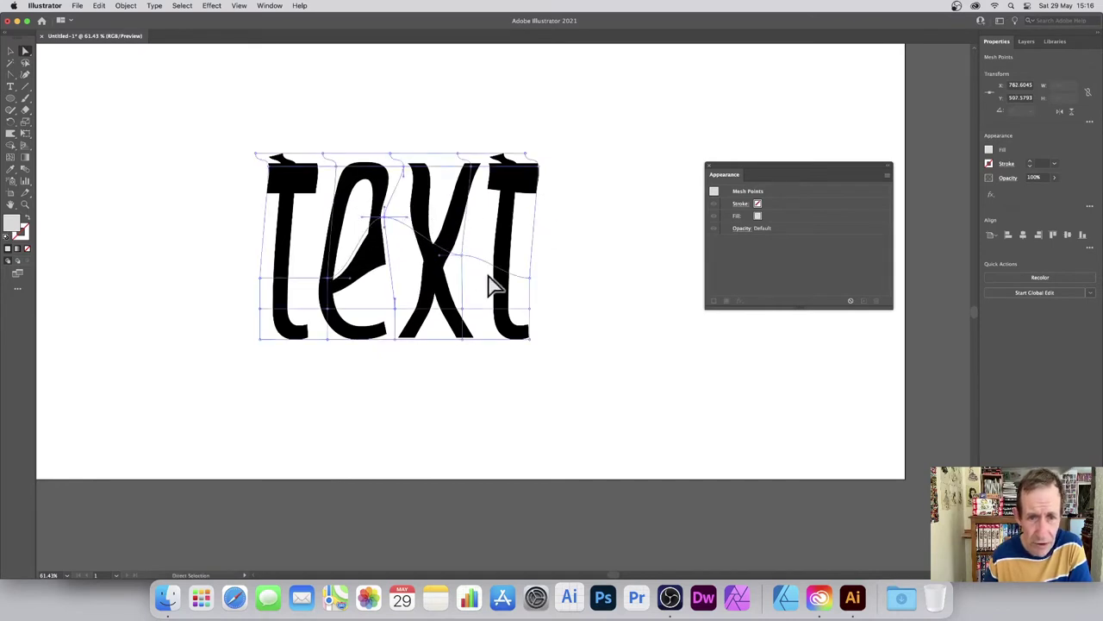
drag(468, 266, 486, 226)
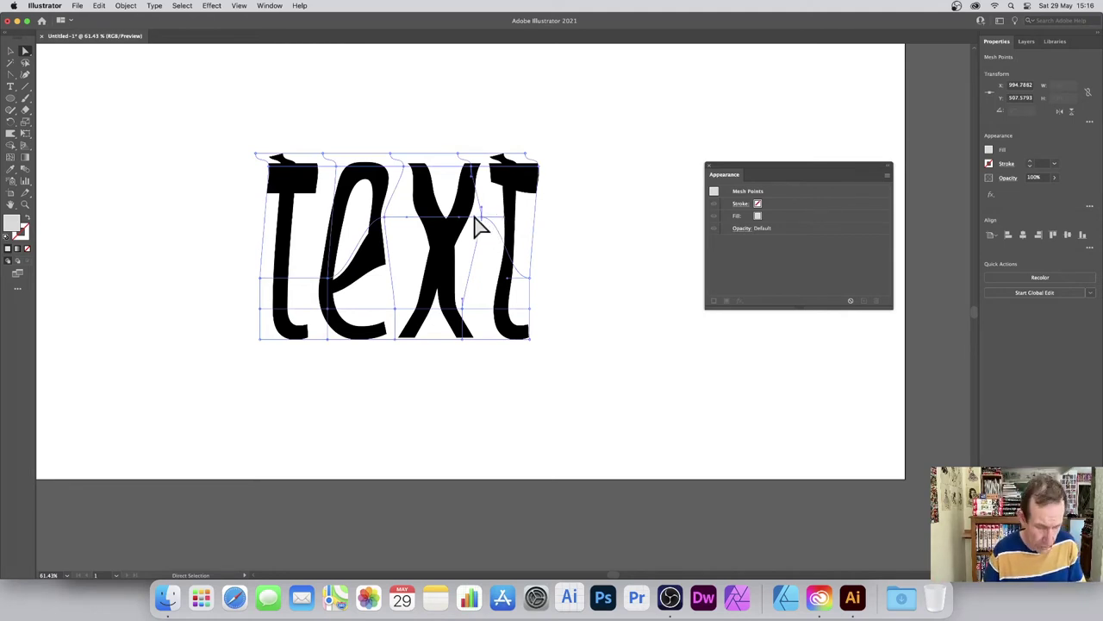
key(cmd+z)
Release the envelope from the warped text via Object > Envelope Distort > Release
click(373, 219)
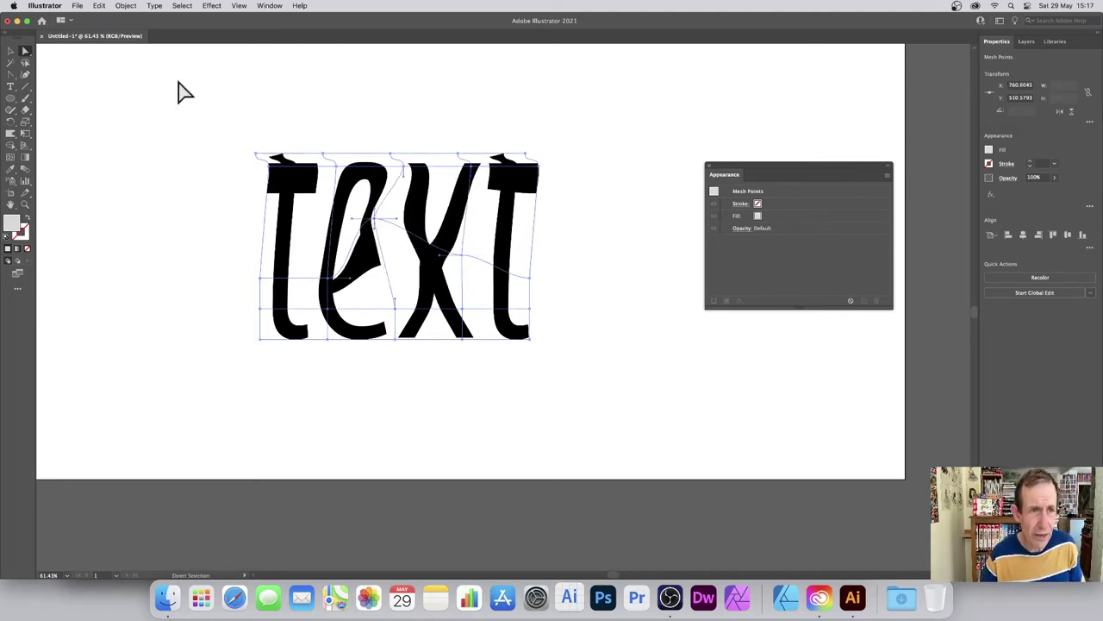
click(125, 6)
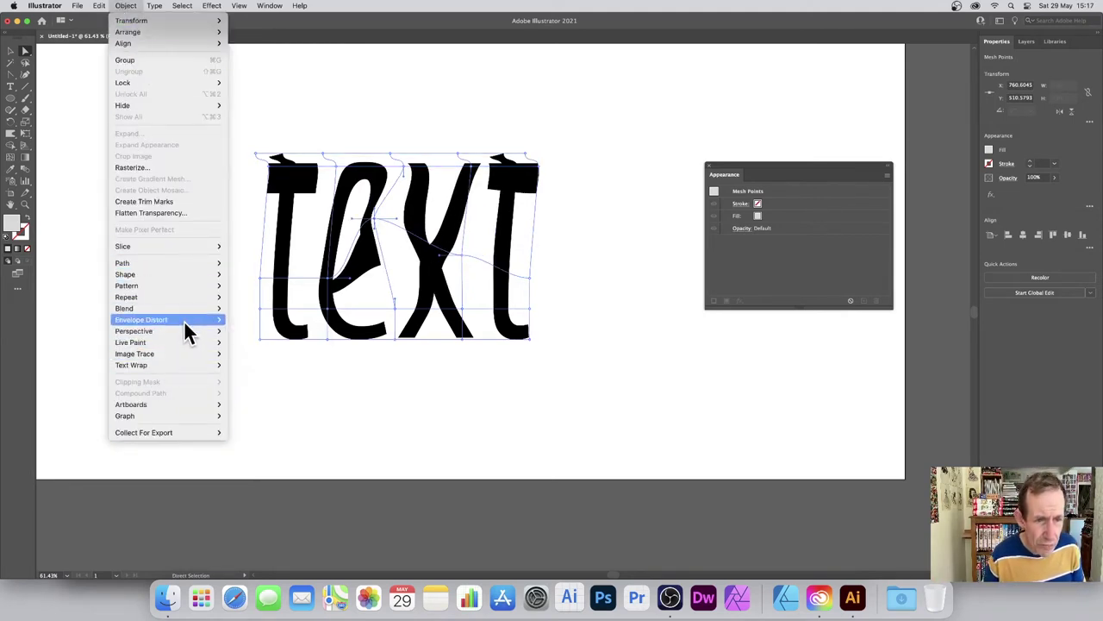
mouse_move(200, 319)
click(244, 351)
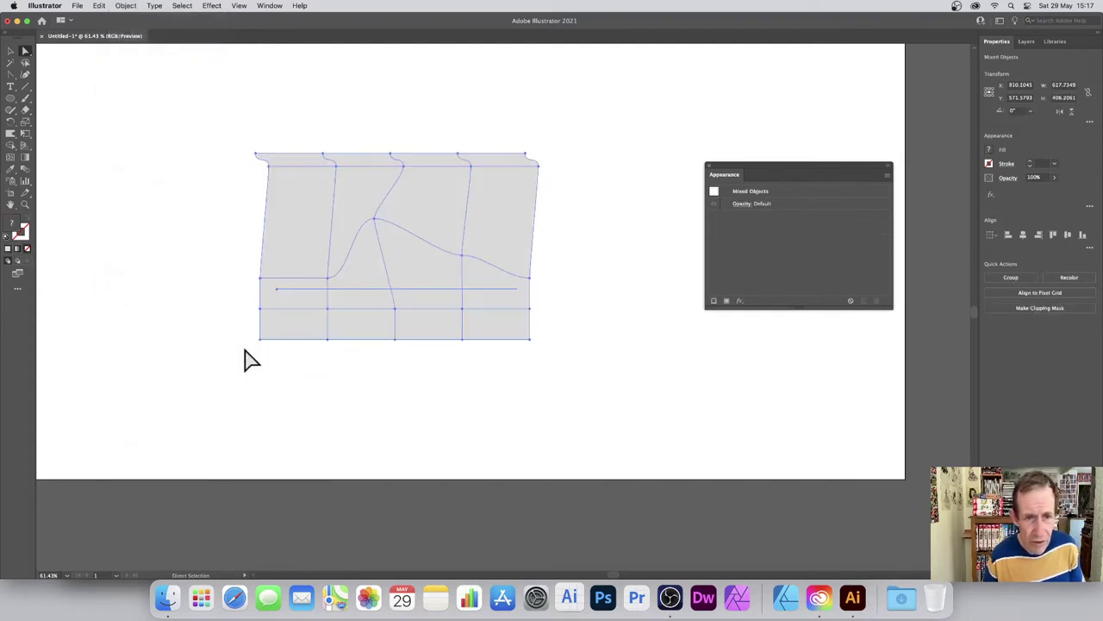
Delete the released objects, add a new 'type' text object, then enlarge and reposition it
key(Delete)
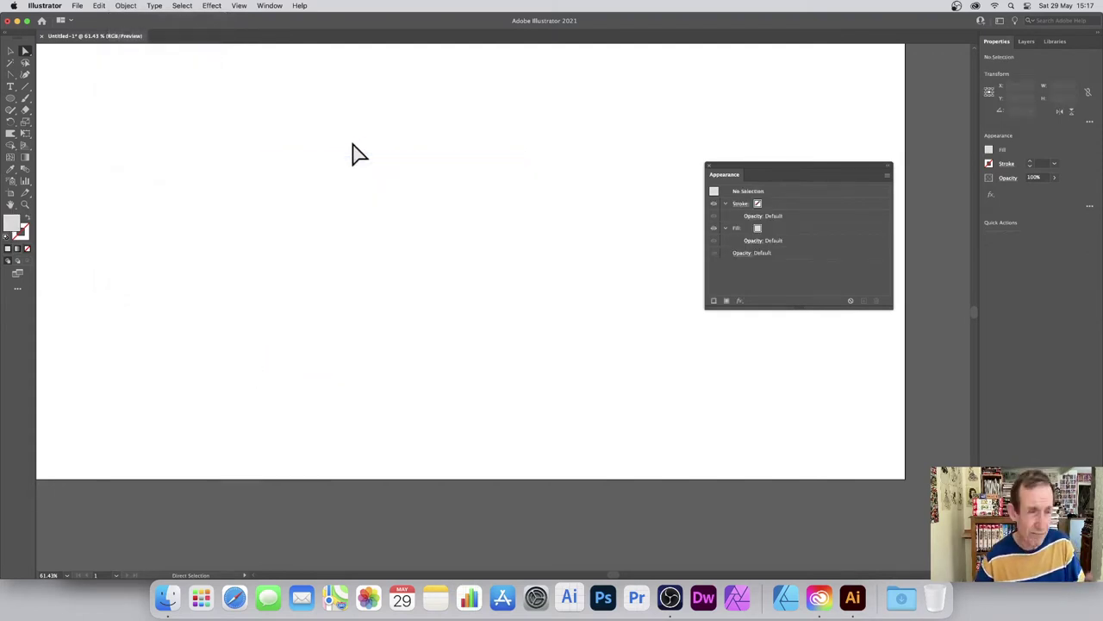
click(11, 86)
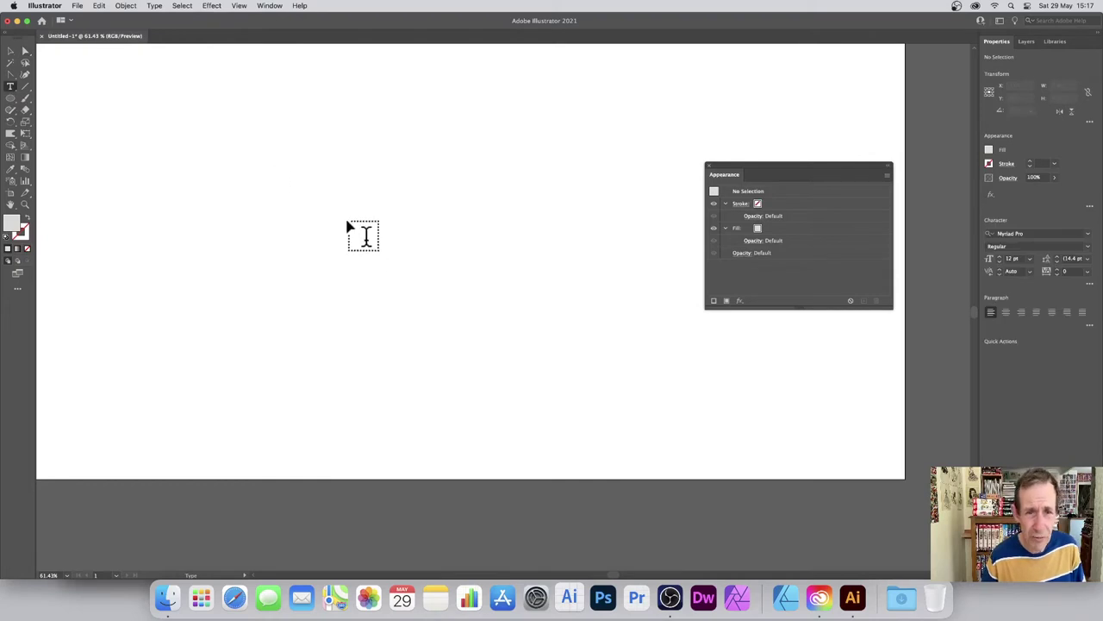
click(346, 213)
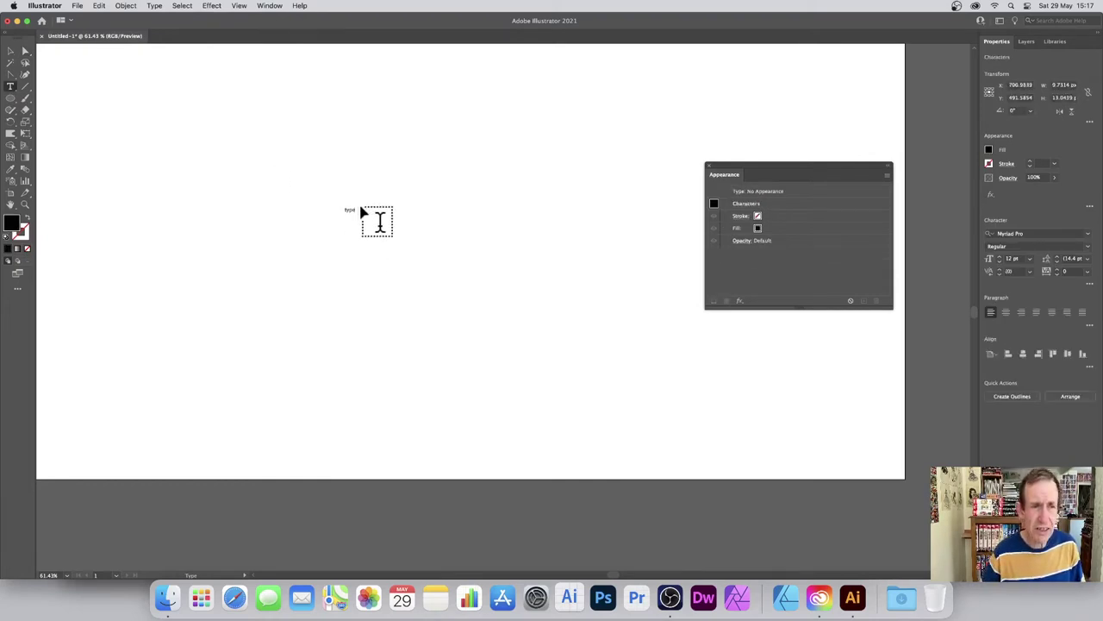
click(10, 51)
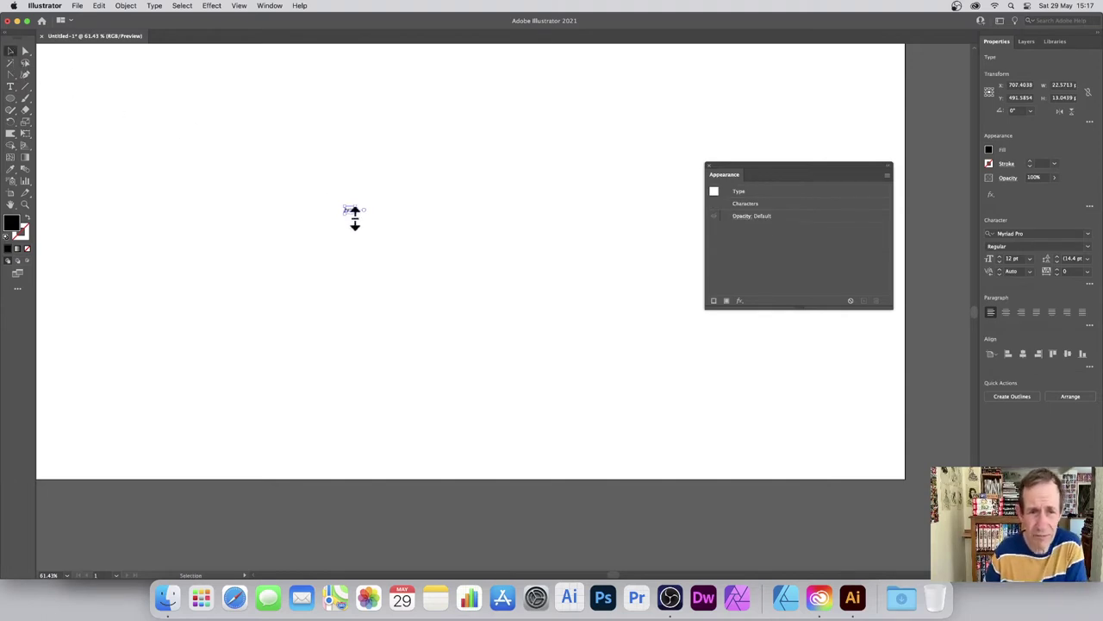
drag(356, 215, 576, 384)
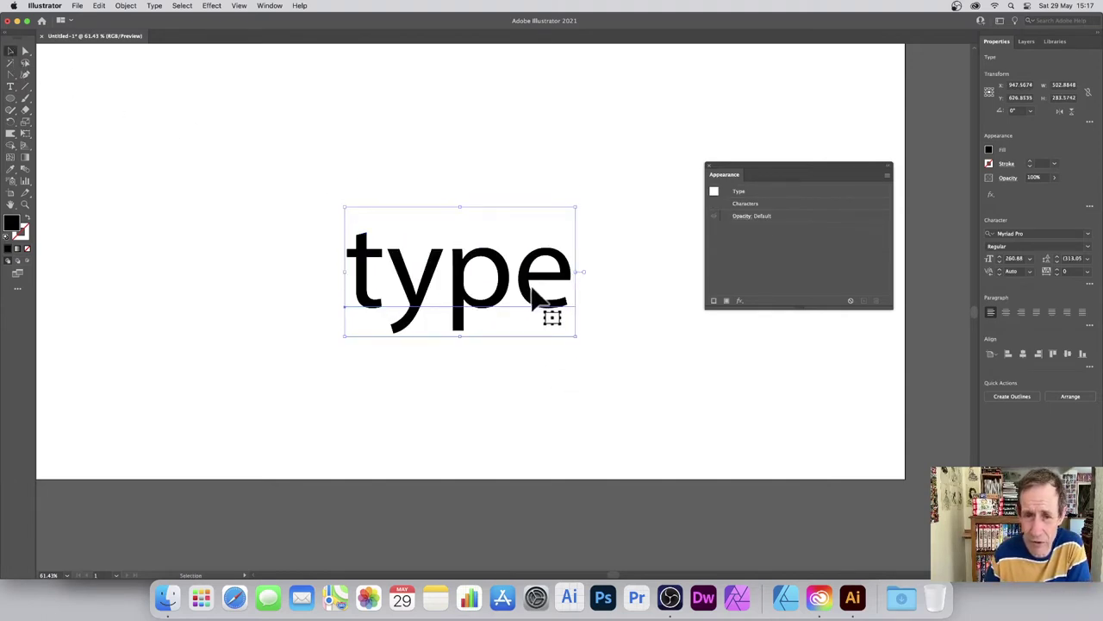
drag(532, 289, 501, 255)
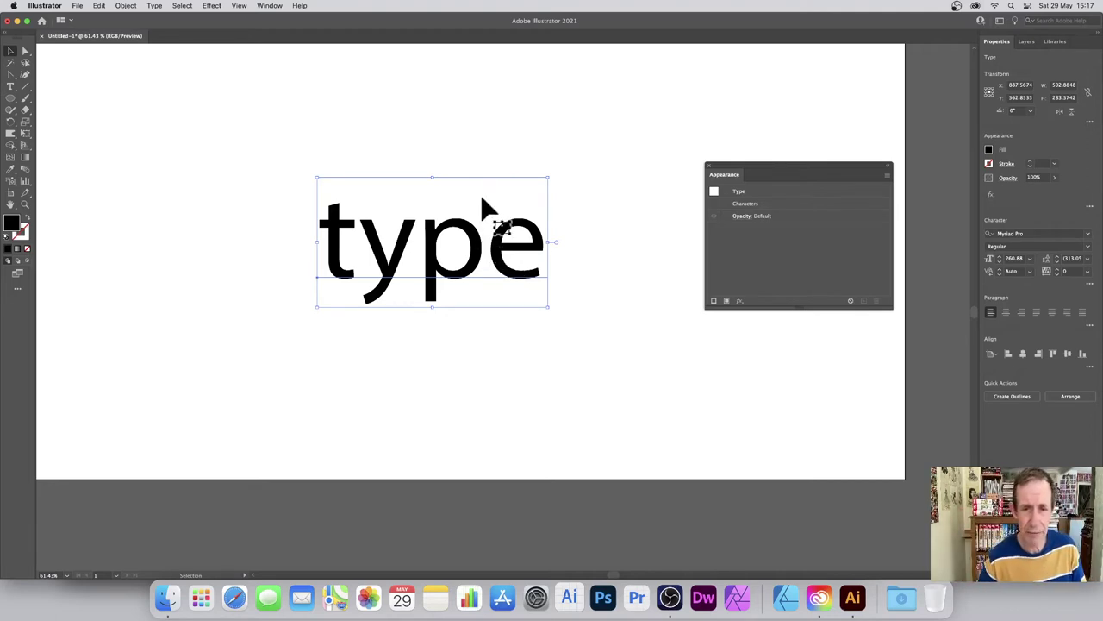
Open the Envelope Distort options and dismiss them without applying an envelope
click(126, 7)
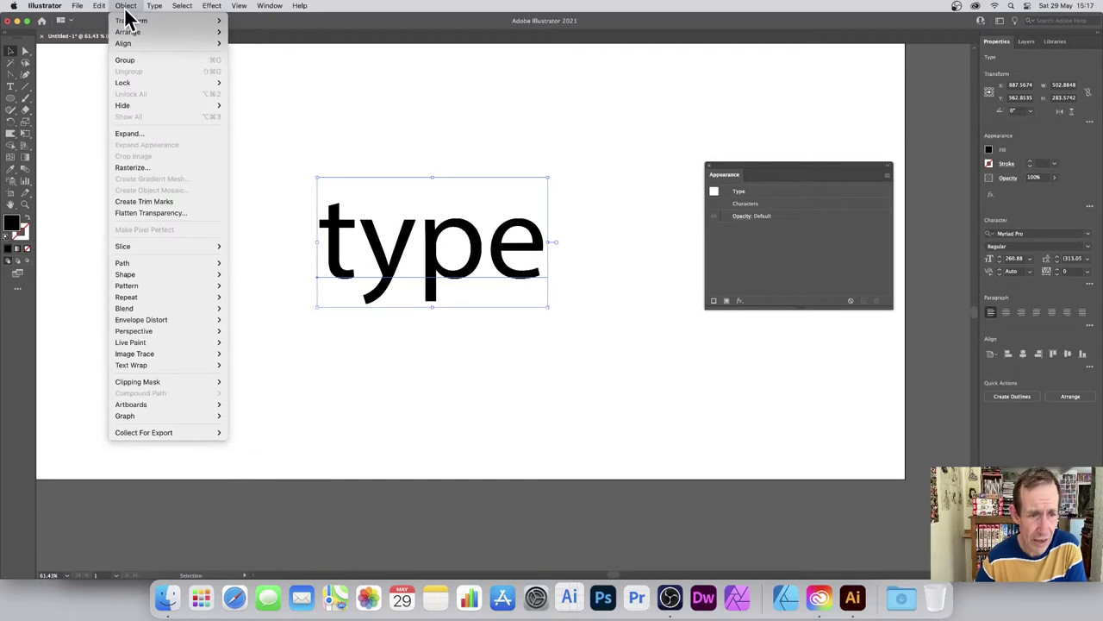
mouse_move(191, 320)
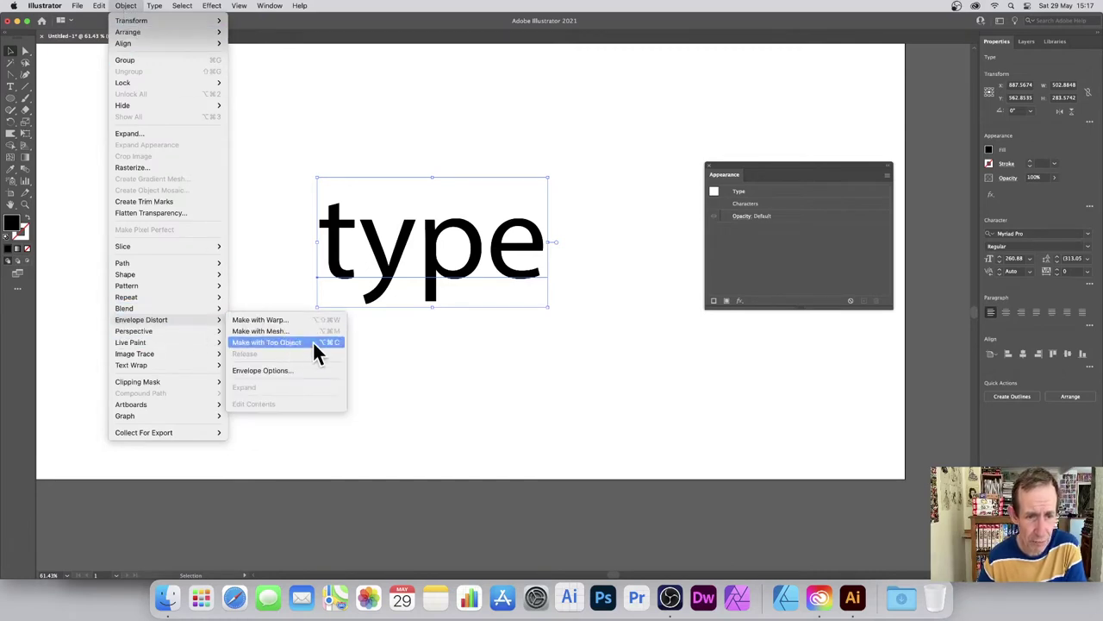
click(538, 345)
Draw a black circle above 'type' with the Ellipse Tool, then select both objects
click(11, 97)
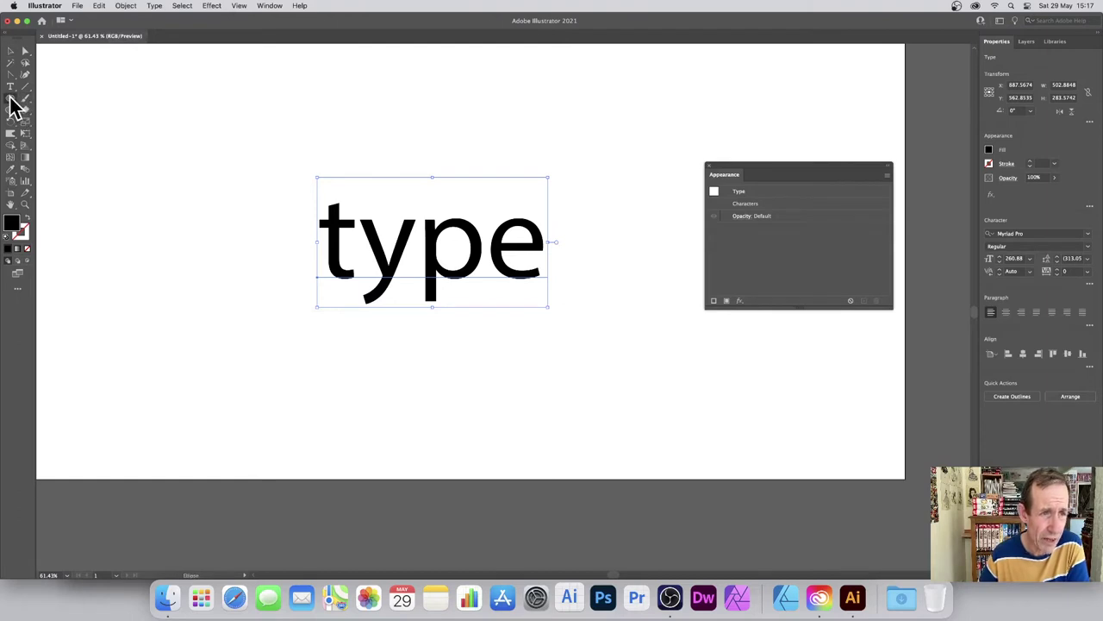
click(12, 105)
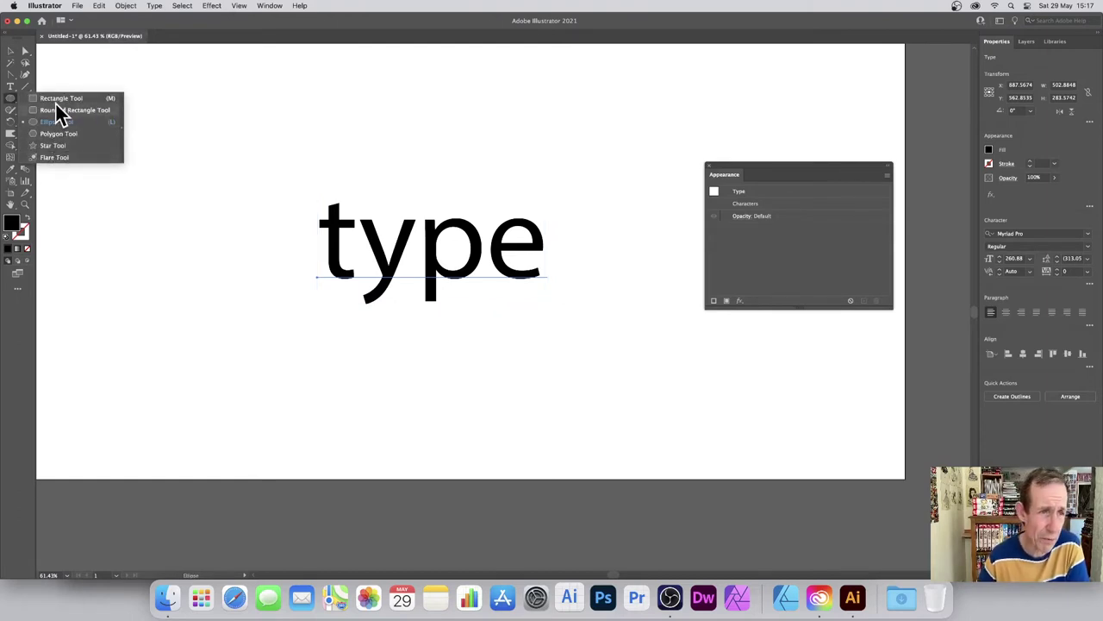
click(57, 123)
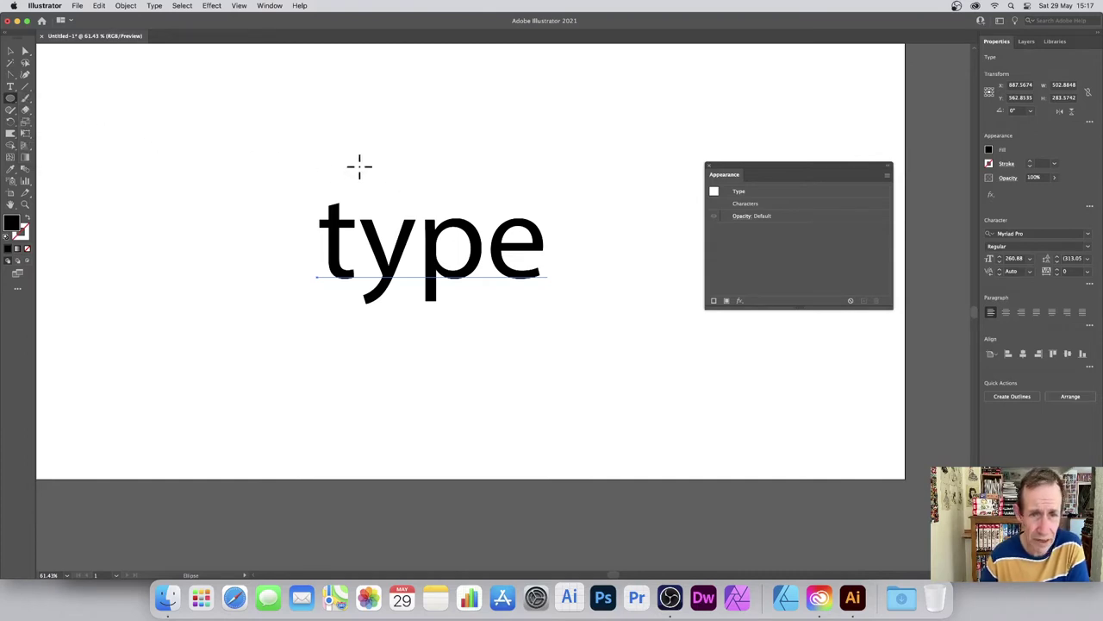
drag(330, 102, 421, 191)
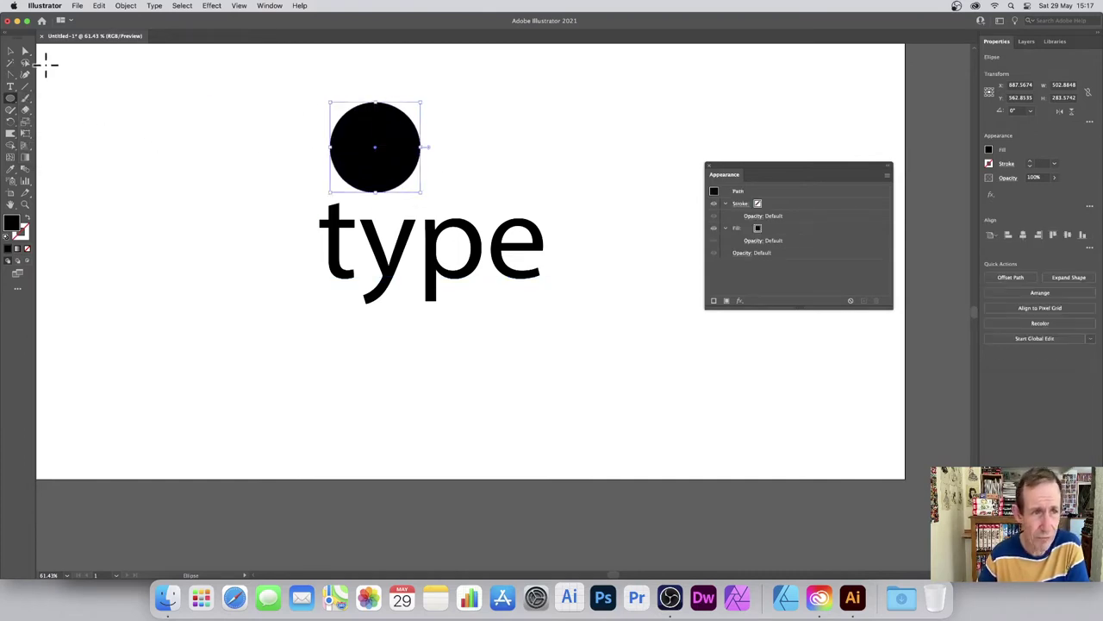
click(10, 50)
drag(237, 98, 583, 315)
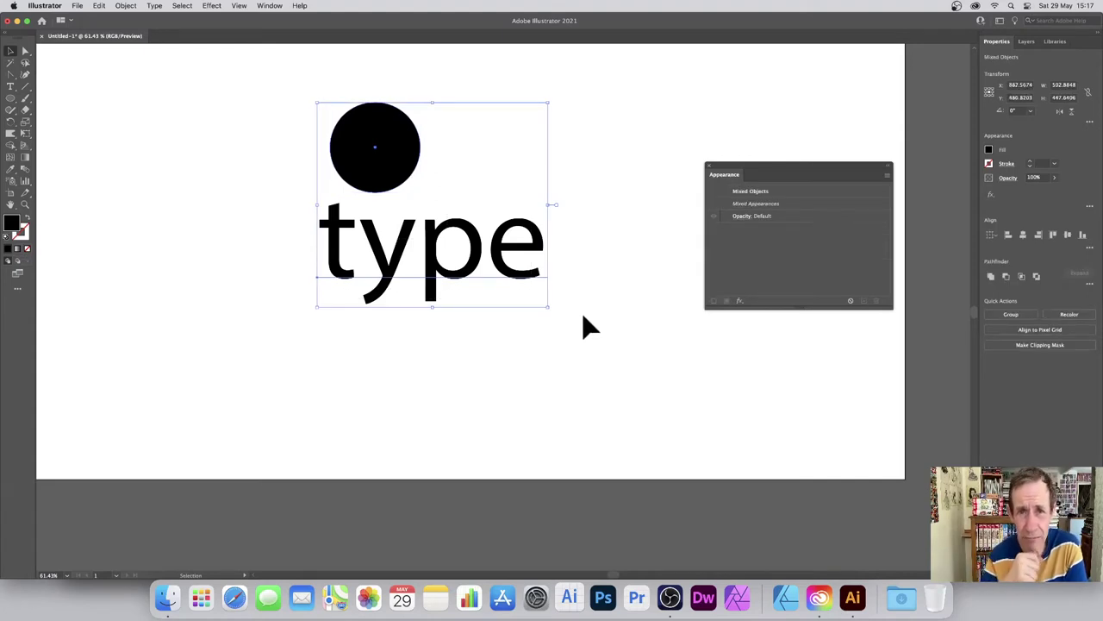
Envelope the word 'type' into the circle, enlarge it to about 349 px wide and tilt it counter-clockwise
click(138, 6)
mouse_move(162, 319)
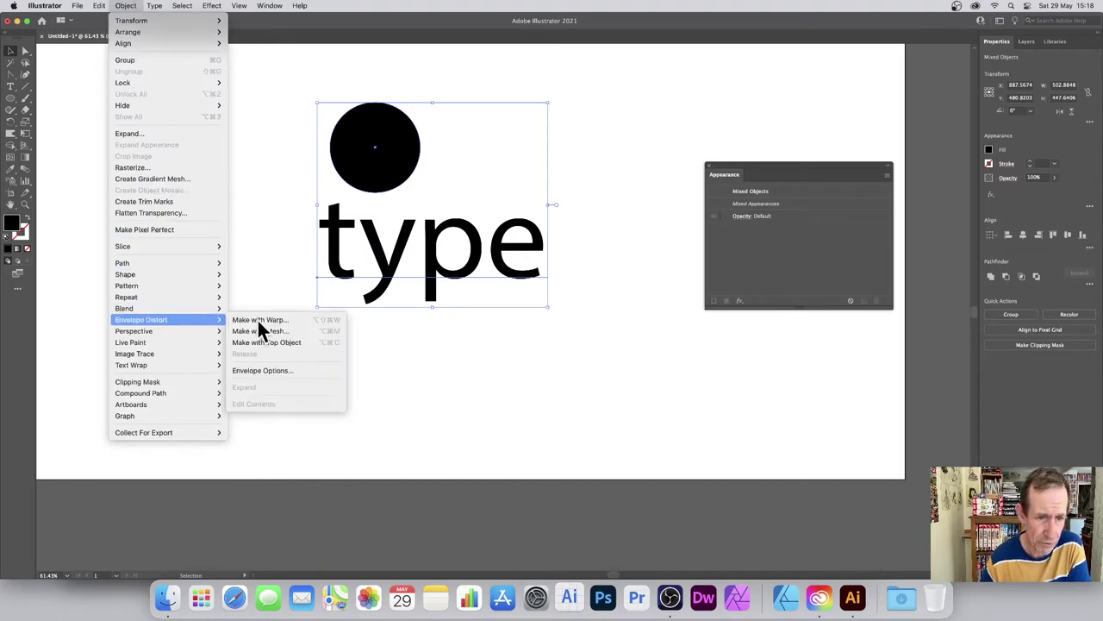
click(300, 342)
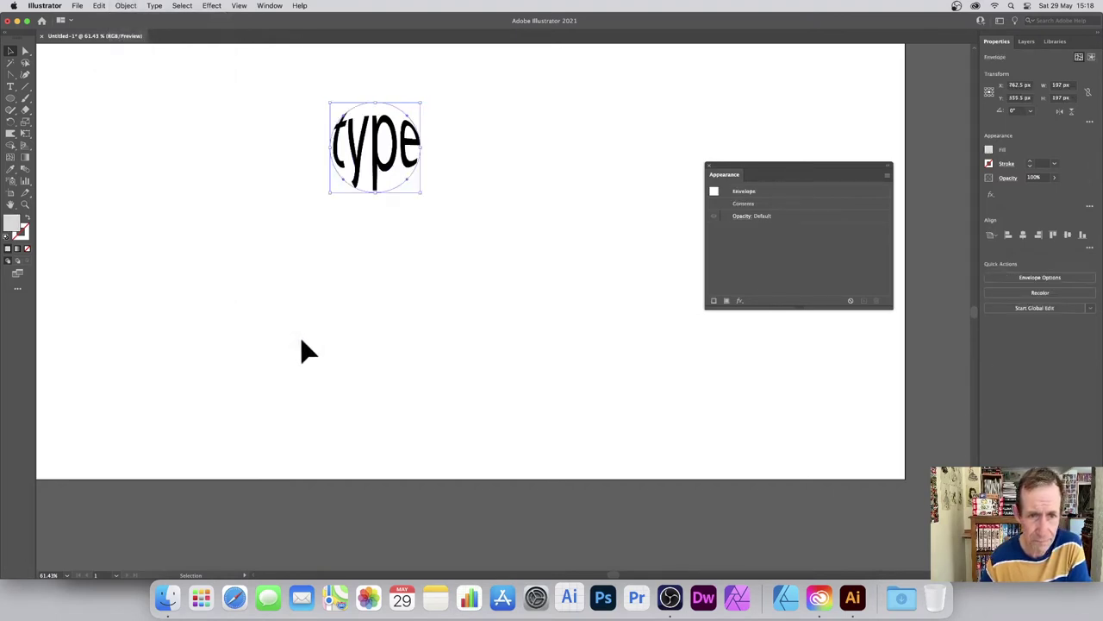
drag(422, 193, 631, 399)
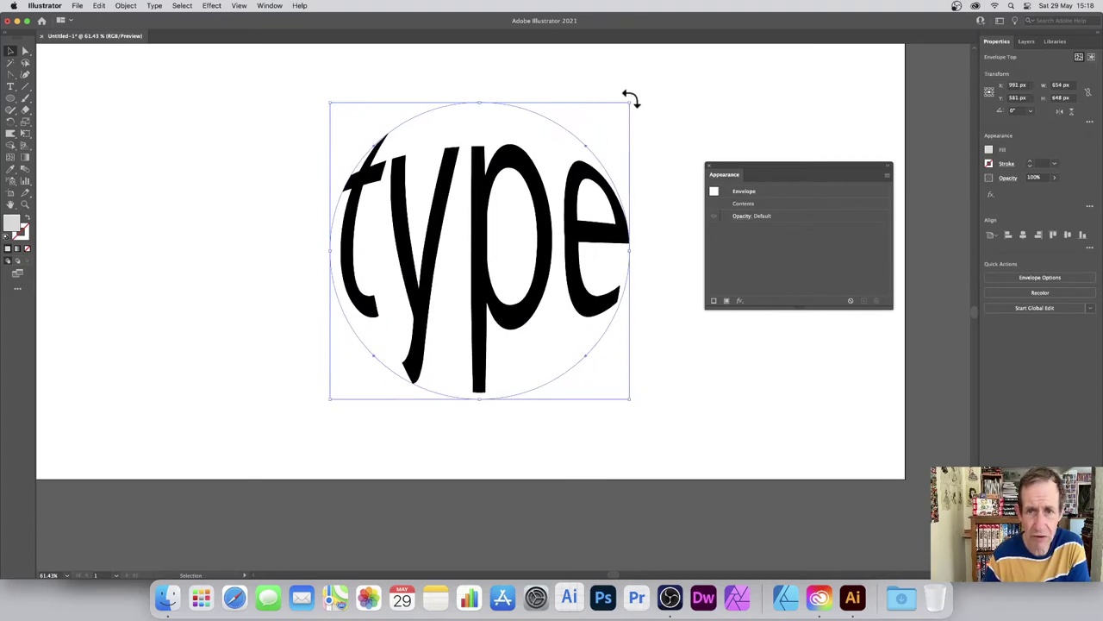
drag(630, 98, 635, 178)
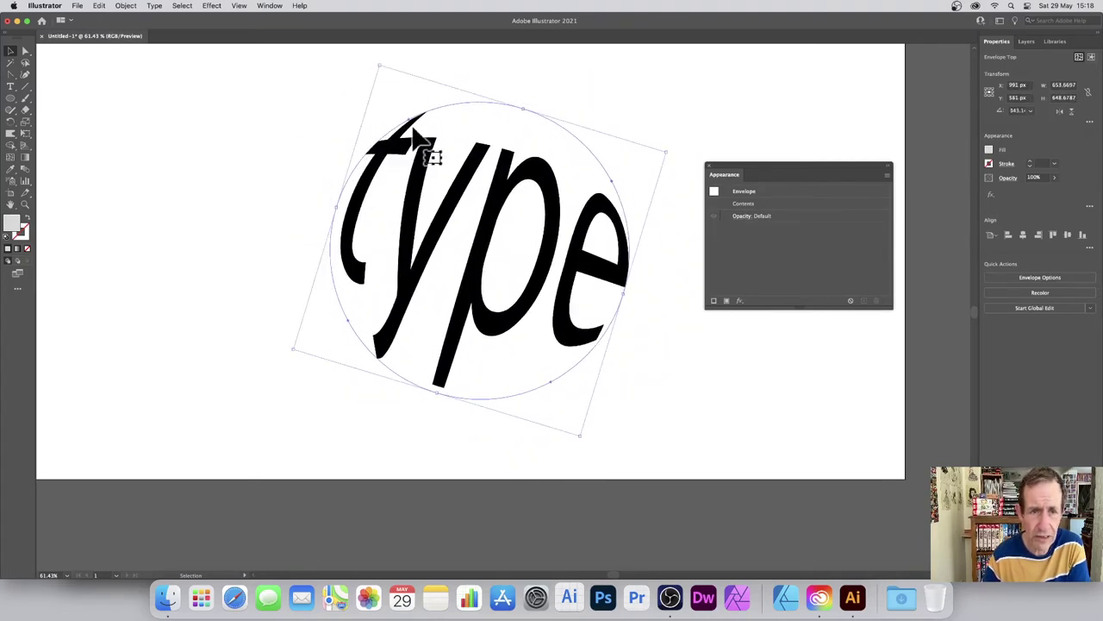
Pull the t's top mesh point and the envelope's top edge into an upward bulge
click(25, 51)
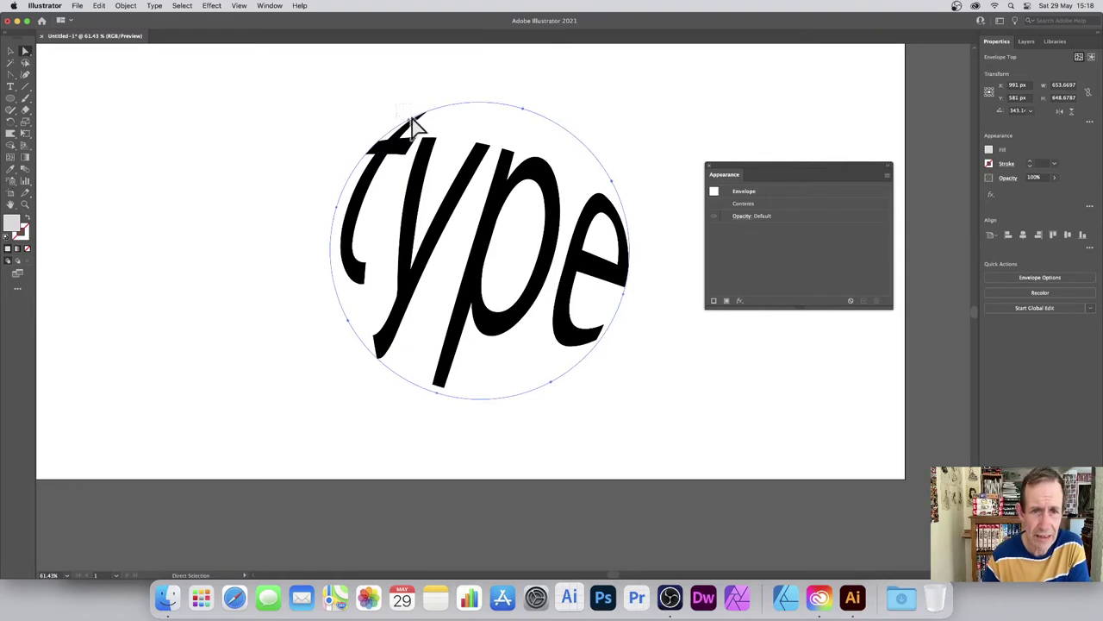
click(413, 123)
mouse_move(413, 123)
mouse_down()
mouse_move(382, 81)
mouse_move(412, 134)
mouse_up()
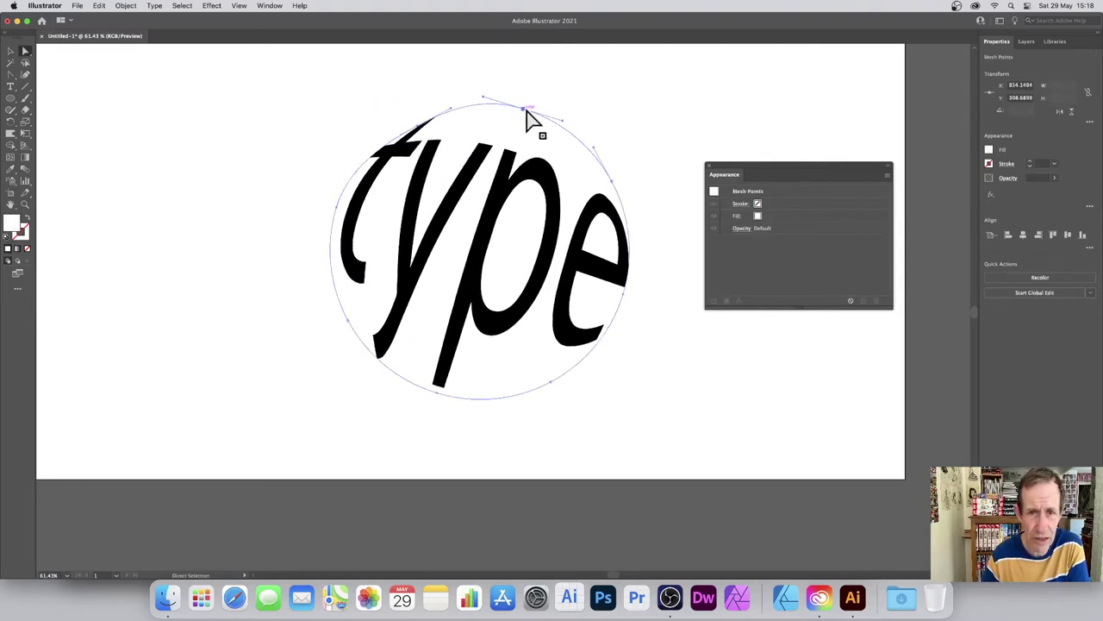
drag(525, 106, 423, 213)
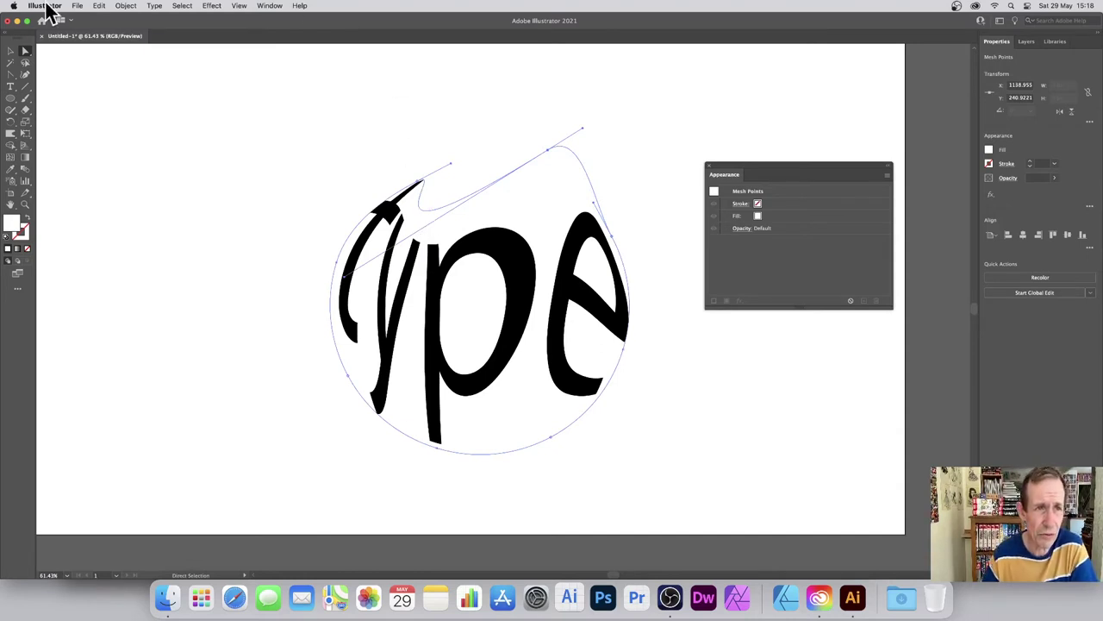
Review the Envelope Options and close them without changes
click(126, 6)
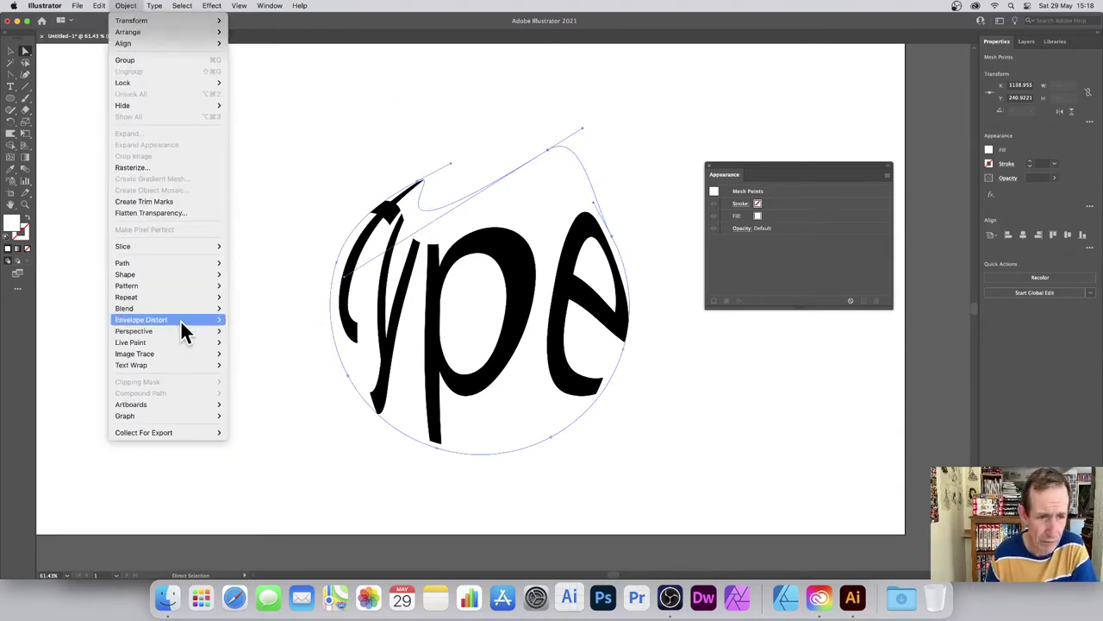
mouse_move(180, 319)
click(277, 371)
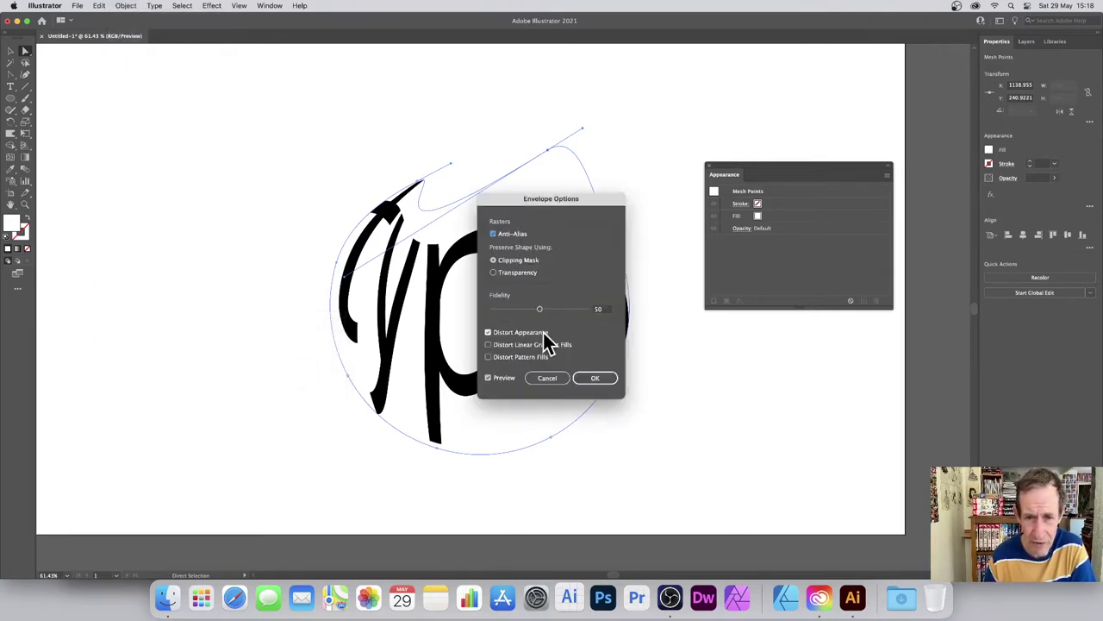
click(593, 380)
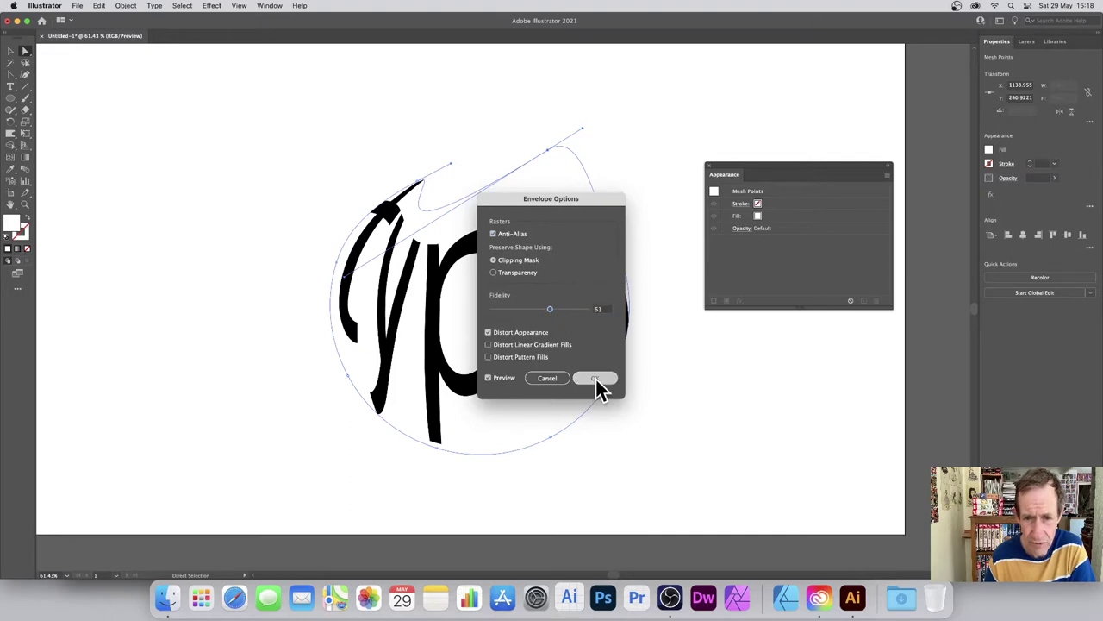
Expand the type envelope into a group of outlined paths
click(126, 7)
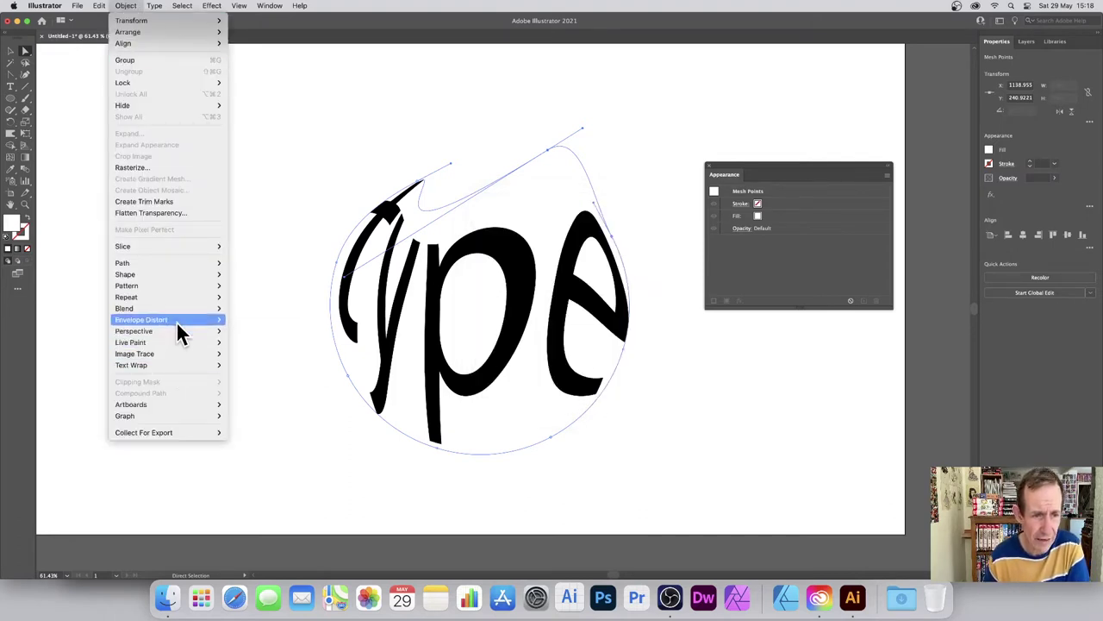
mouse_move(176, 320)
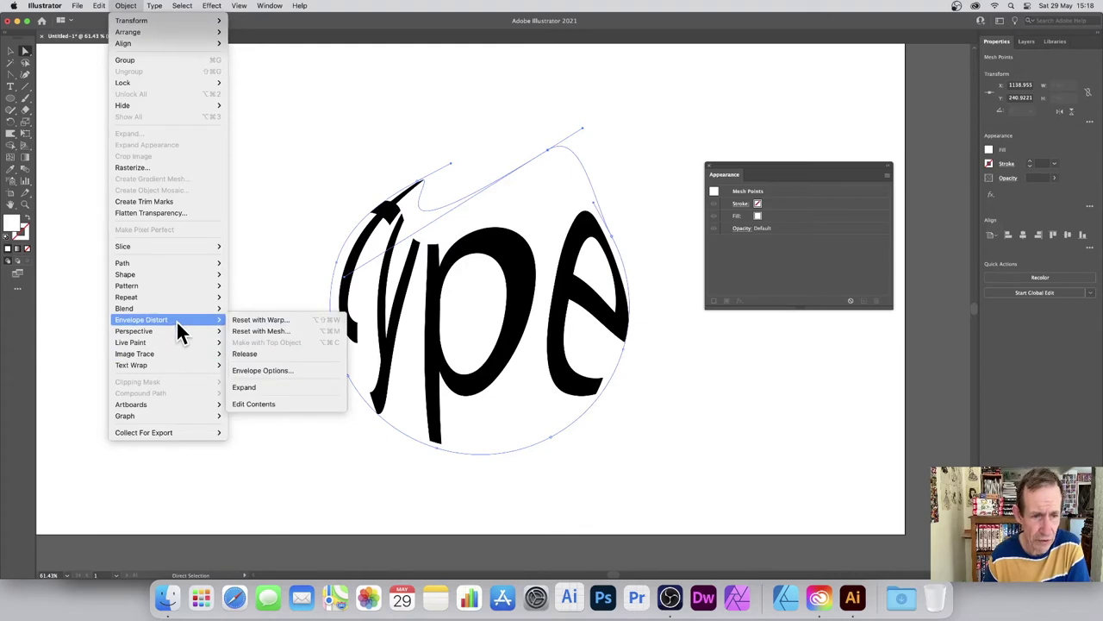
click(249, 389)
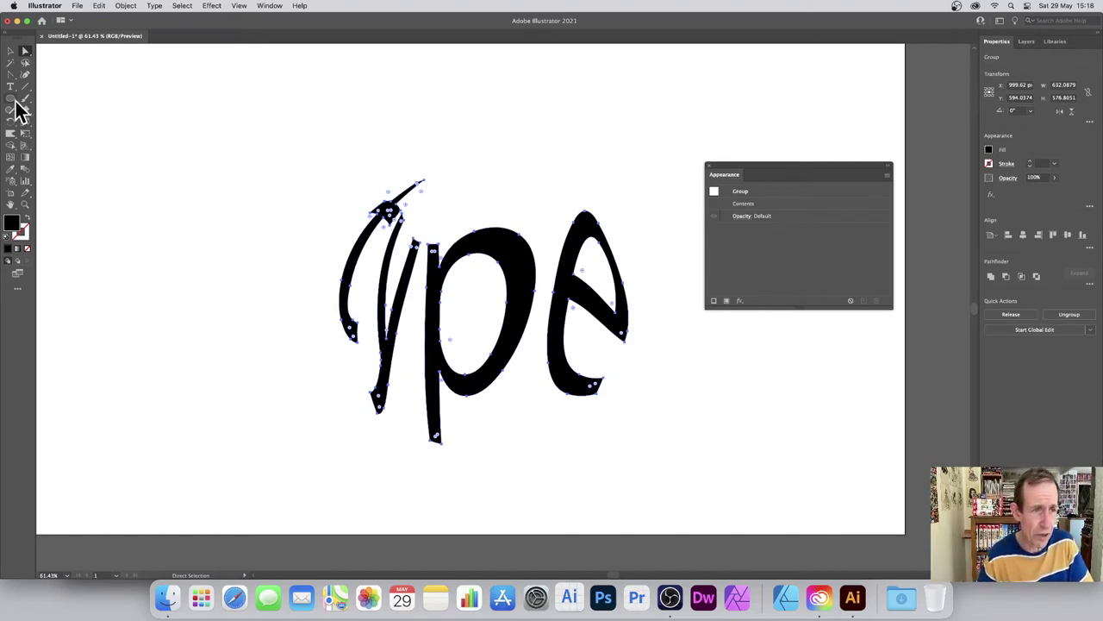
Delete the expanded 'ype' artwork from the artboard
click(10, 87)
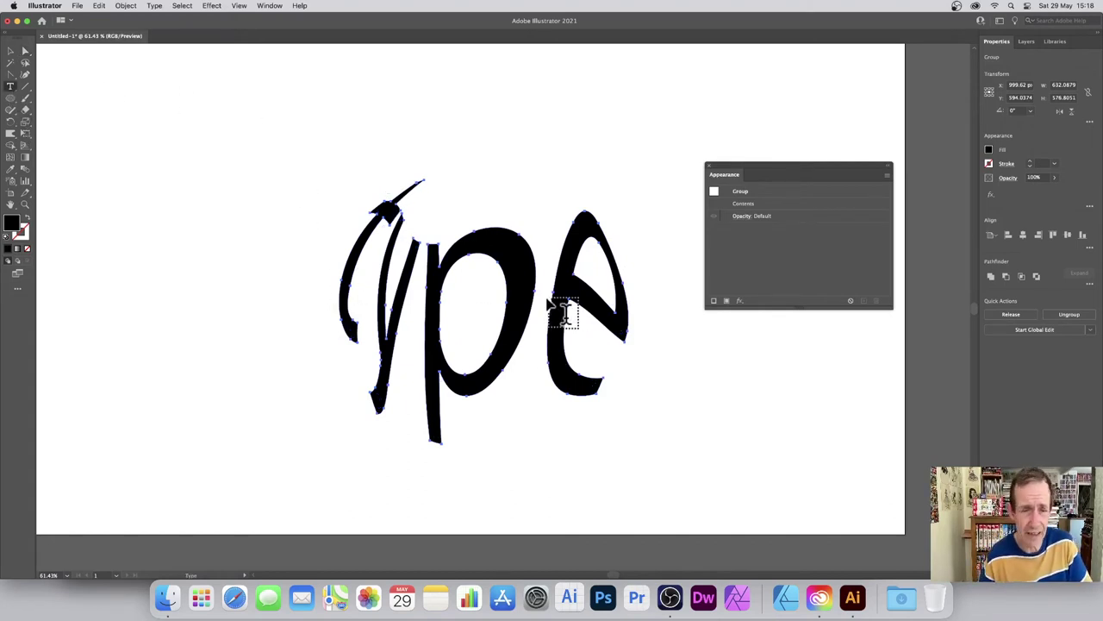
click(11, 51)
key(Delete)
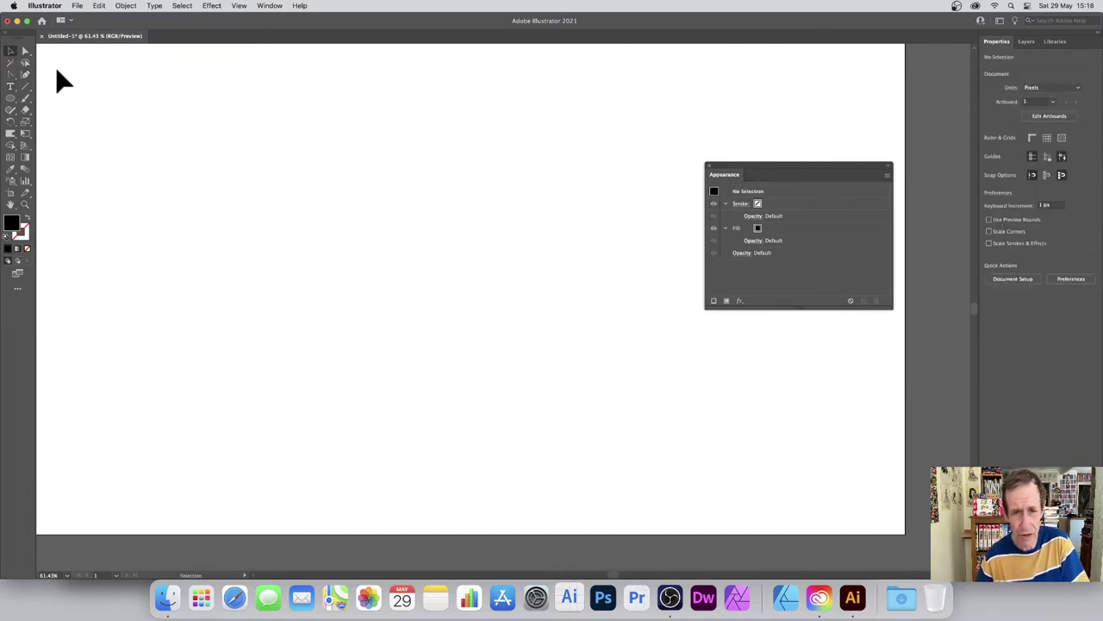
Add point text 'type' near the artboard centre and scale it up to about 349 pt
click(10, 87)
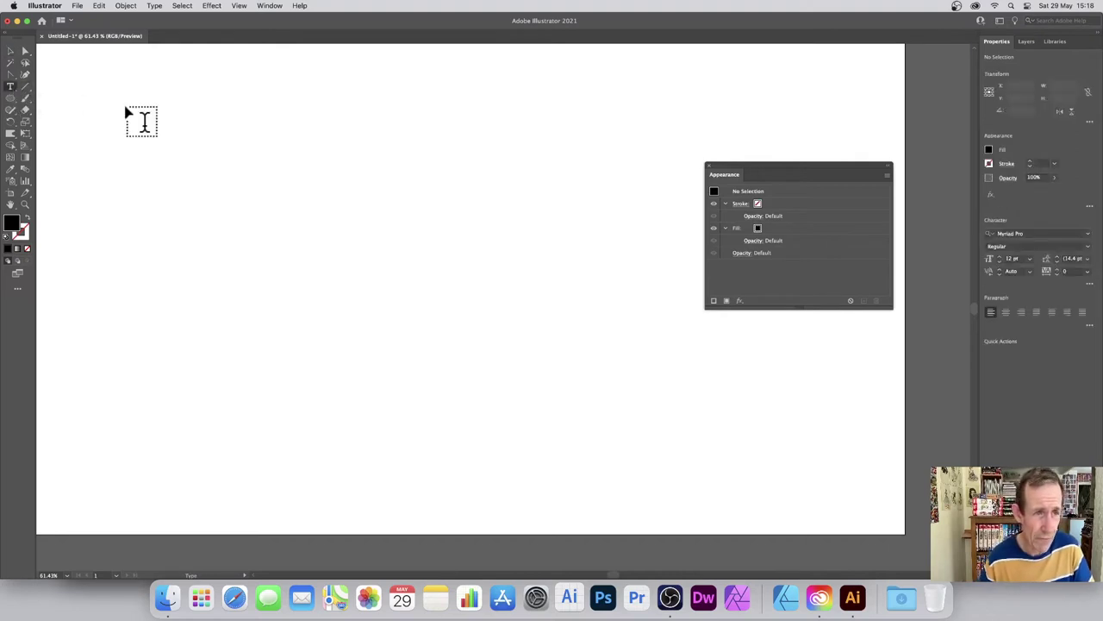
click(371, 220)
text(ty)
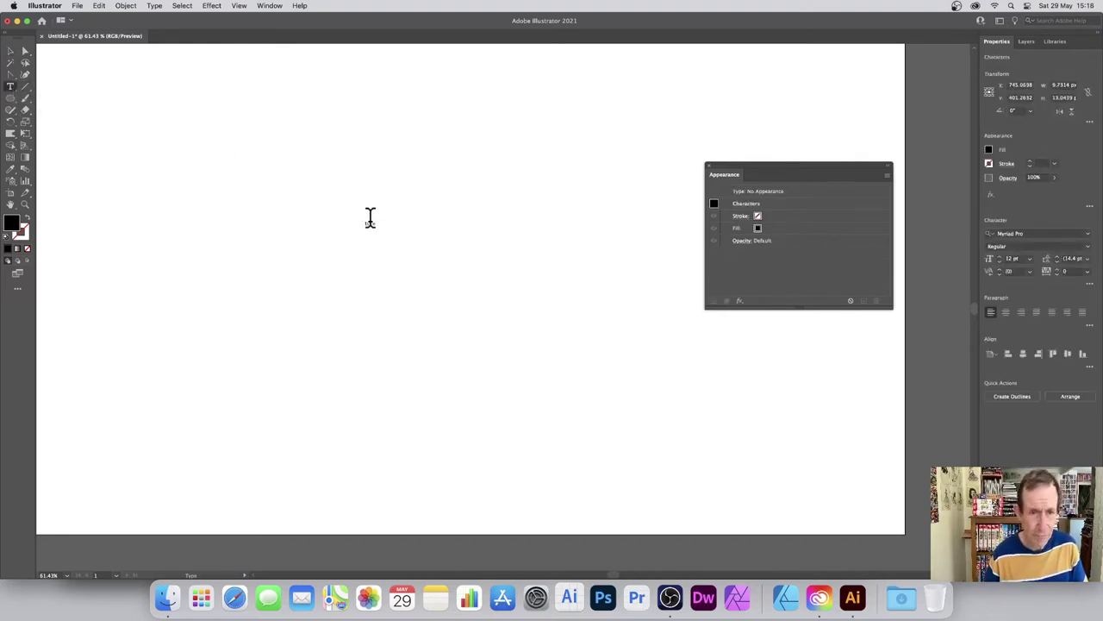
text(pe)
click(10, 51)
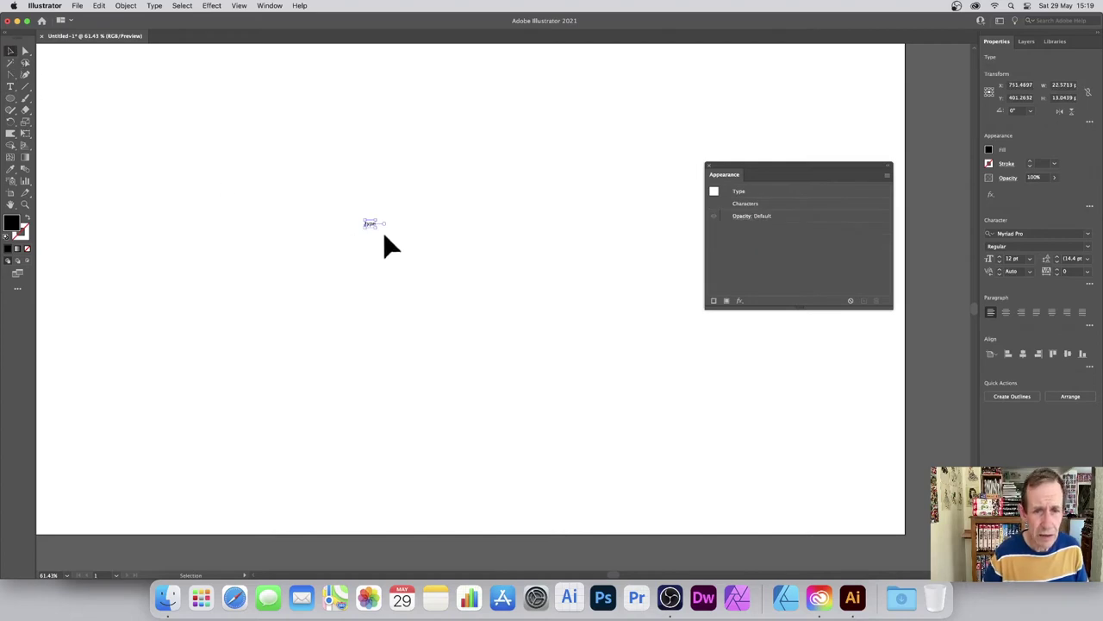
drag(378, 227, 543, 264)
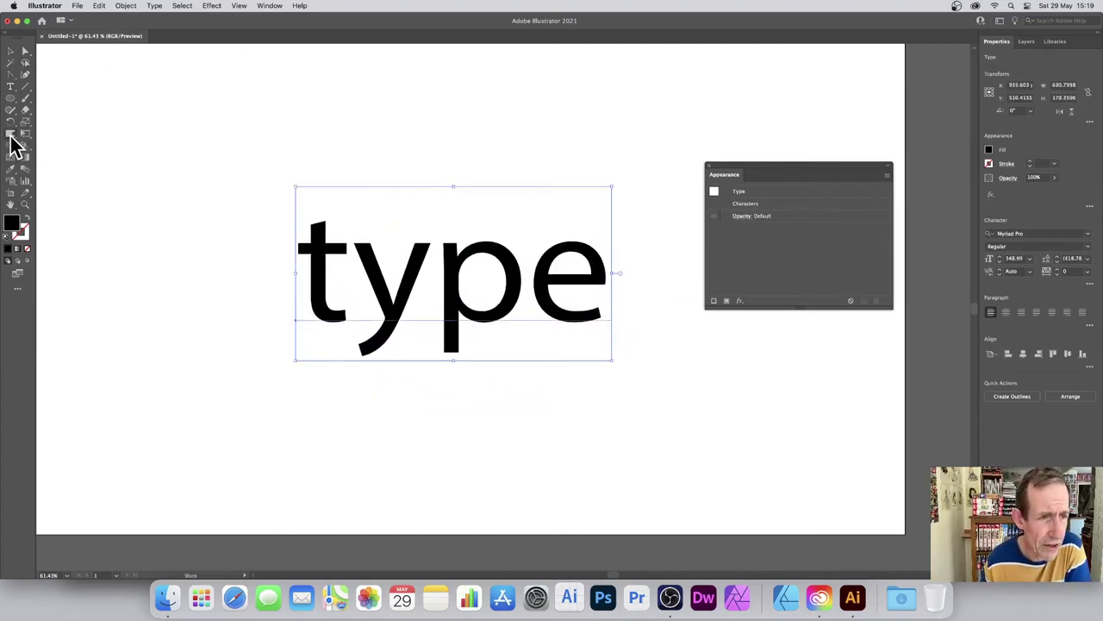
drag(10, 138, 71, 136)
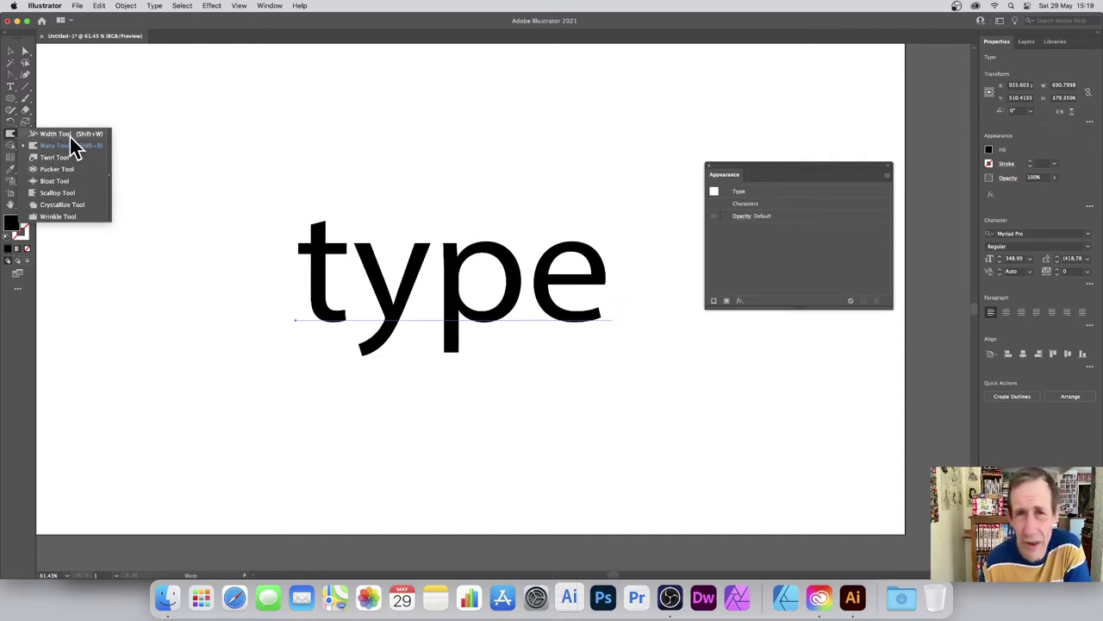
Choose the Warp tool and set its brush to 100 px wide, 500 px high, angle -90°
drag(72, 141, 58, 187)
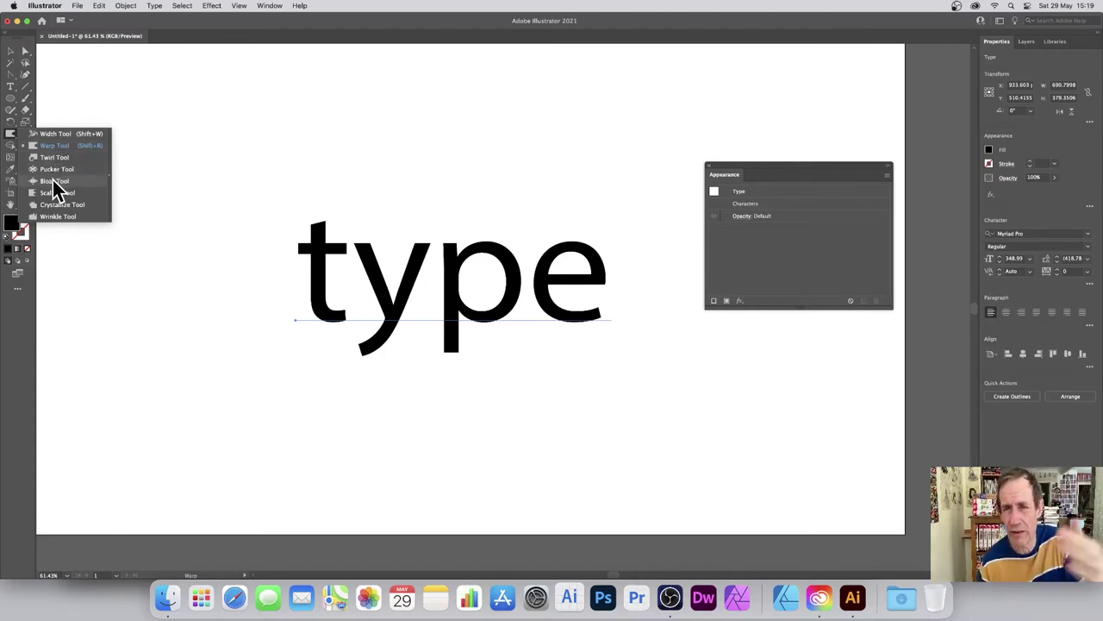
drag(57, 187, 54, 155)
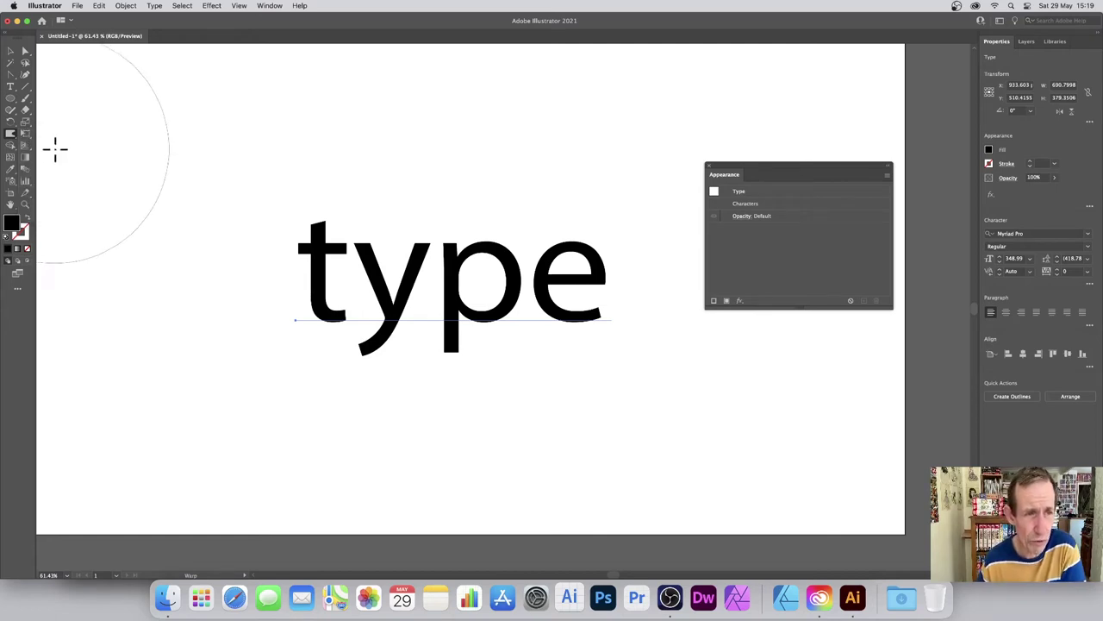
double_click(7, 130)
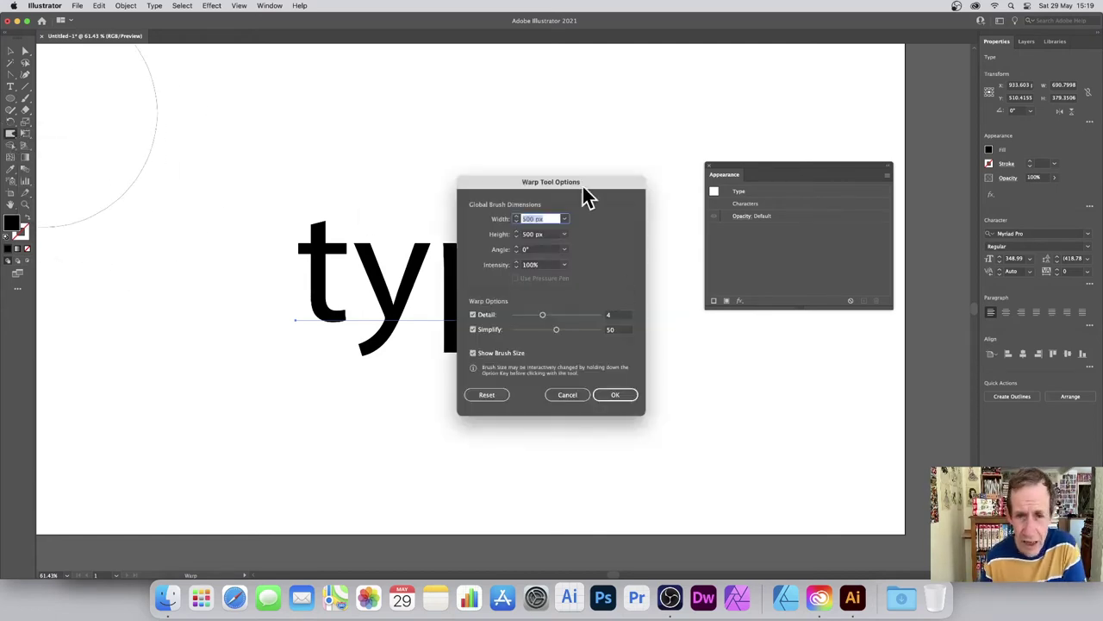
drag(552, 183, 632, 135)
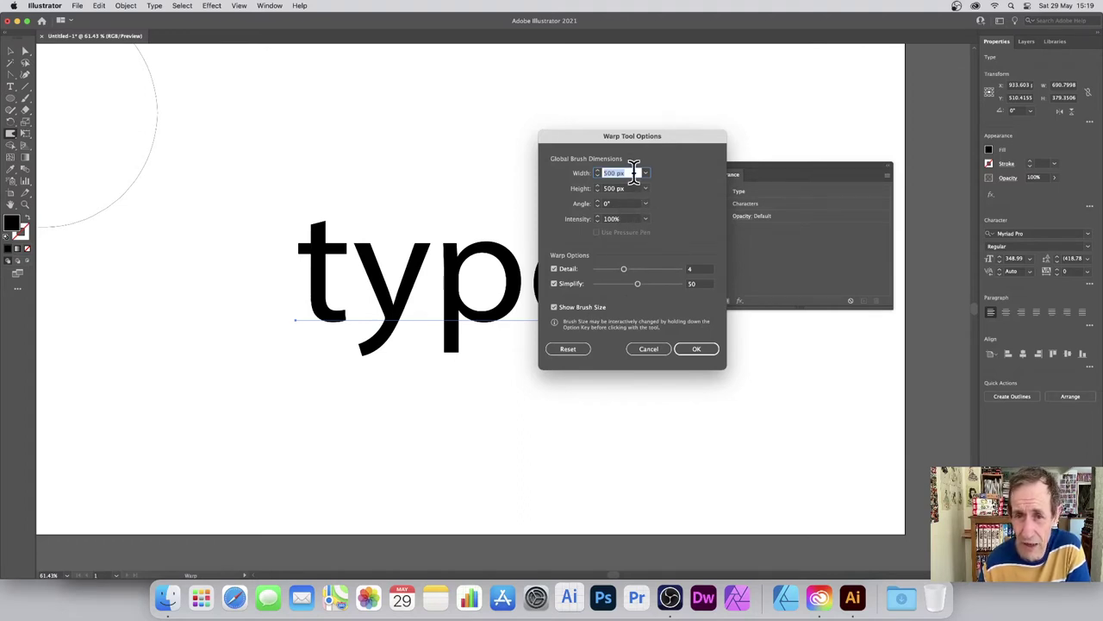
text(100)
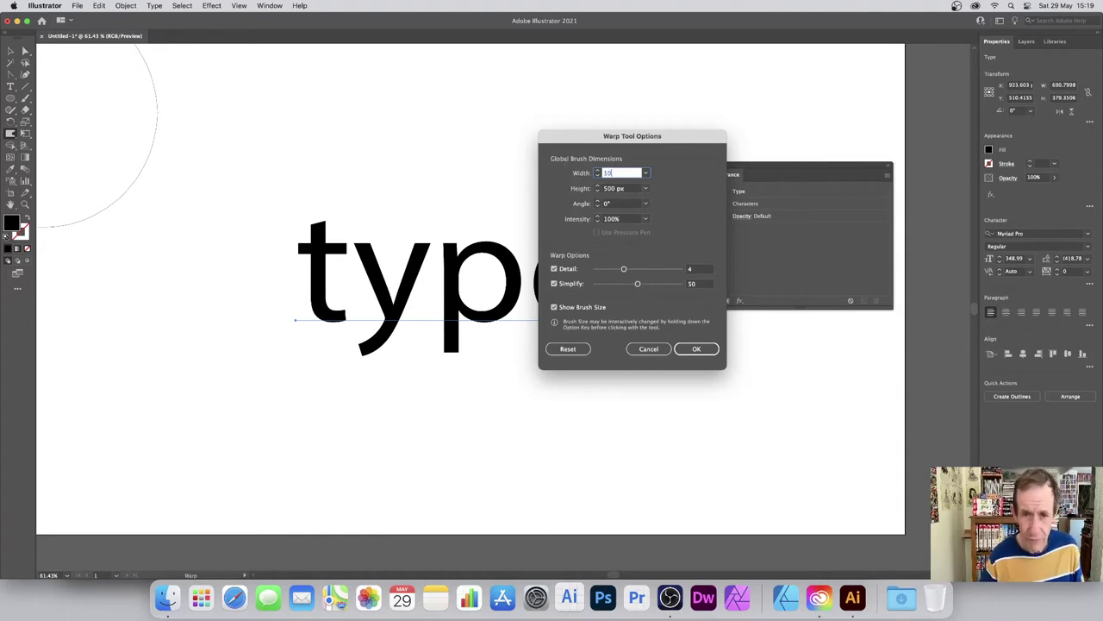
key(Tab)
key(Tab)
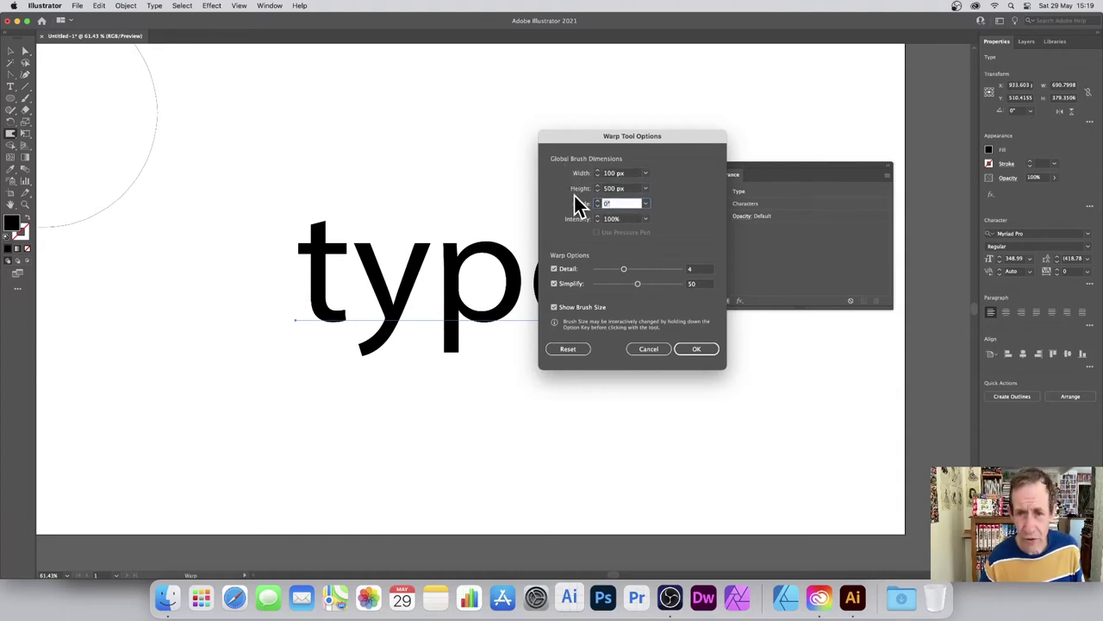
click(645, 205)
click(661, 256)
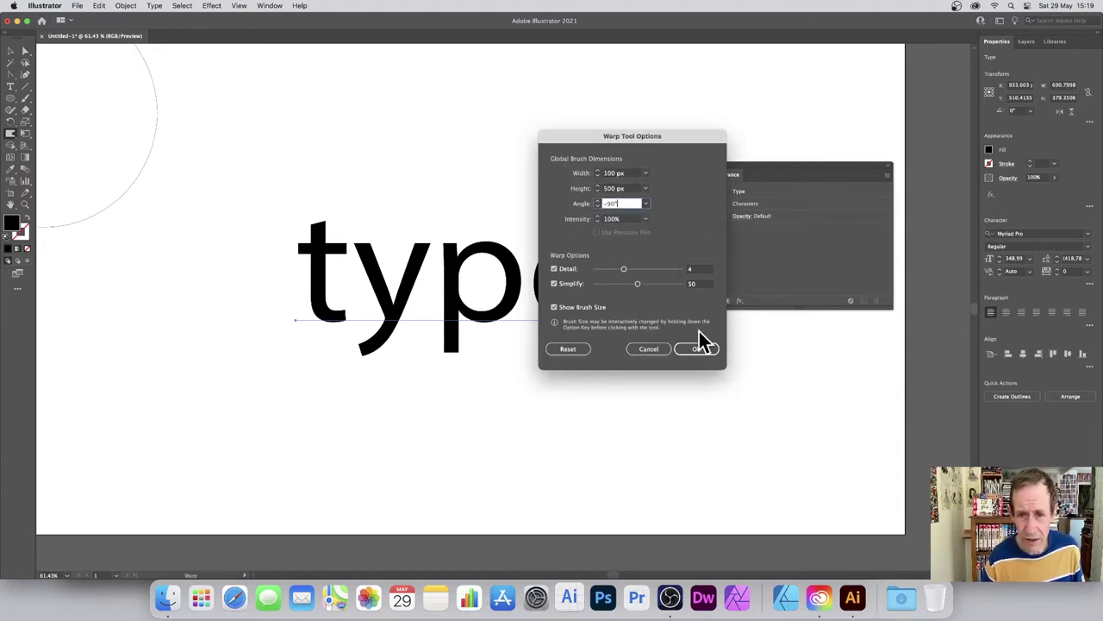
click(698, 346)
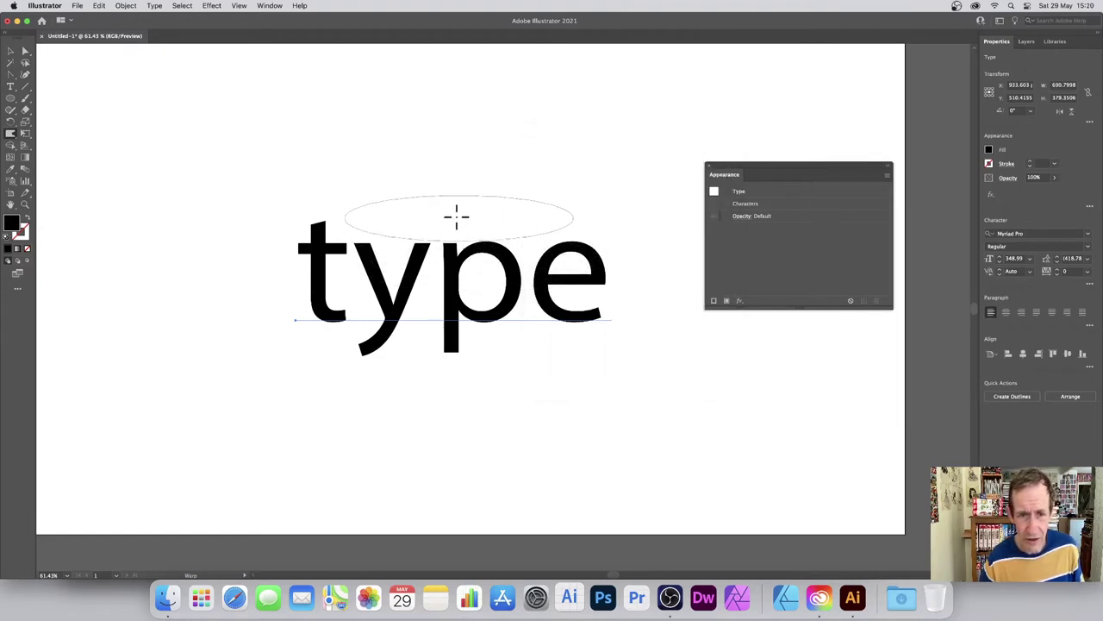
click(547, 257)
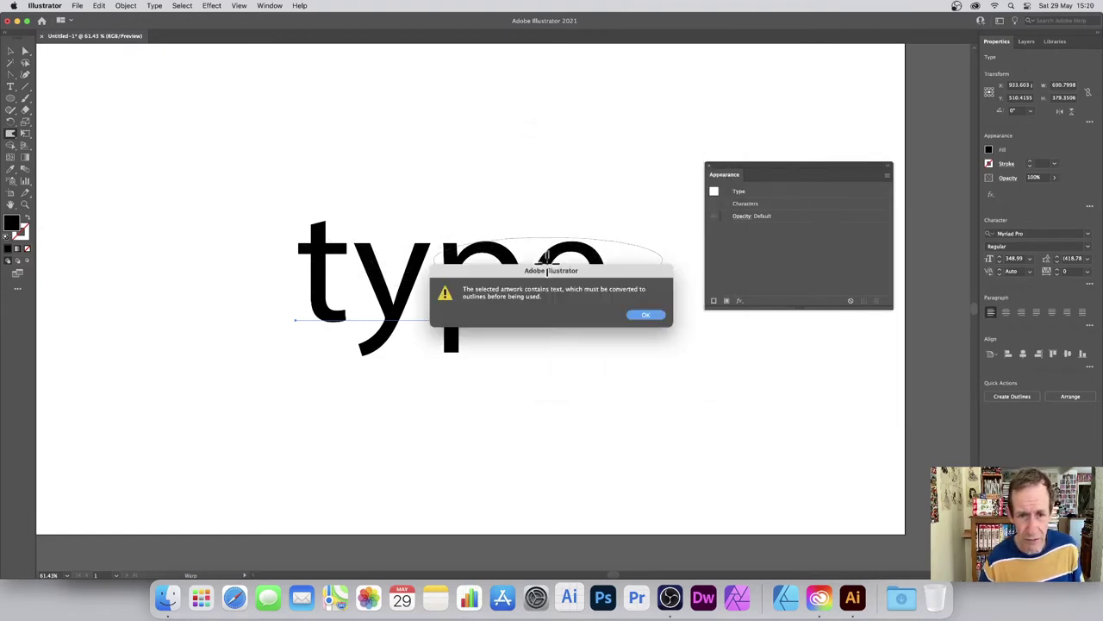
click(645, 317)
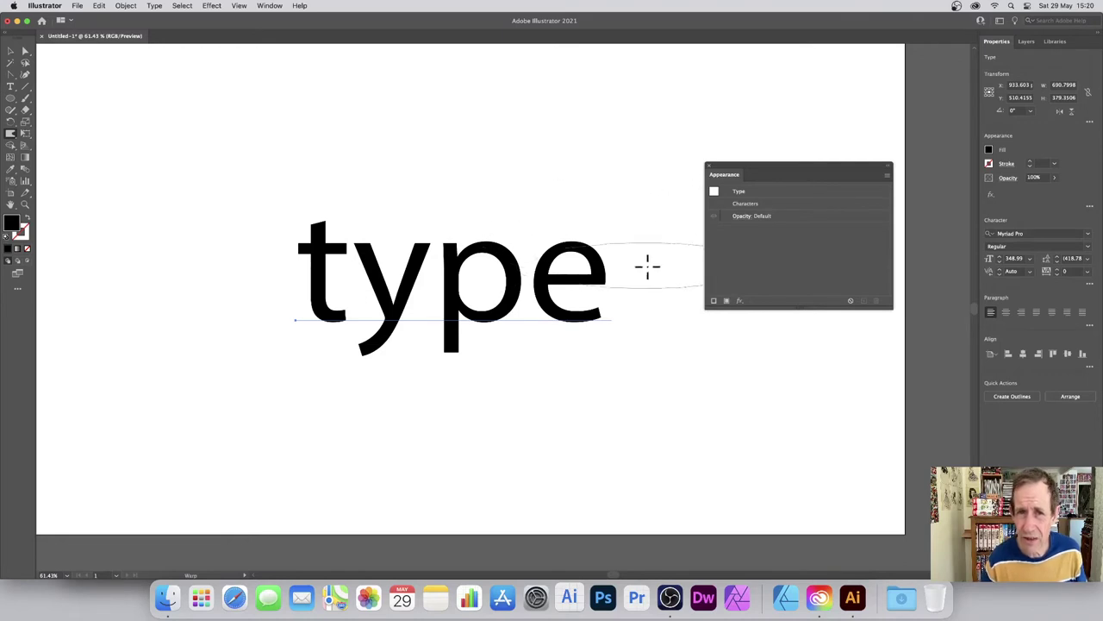
click(555, 252)
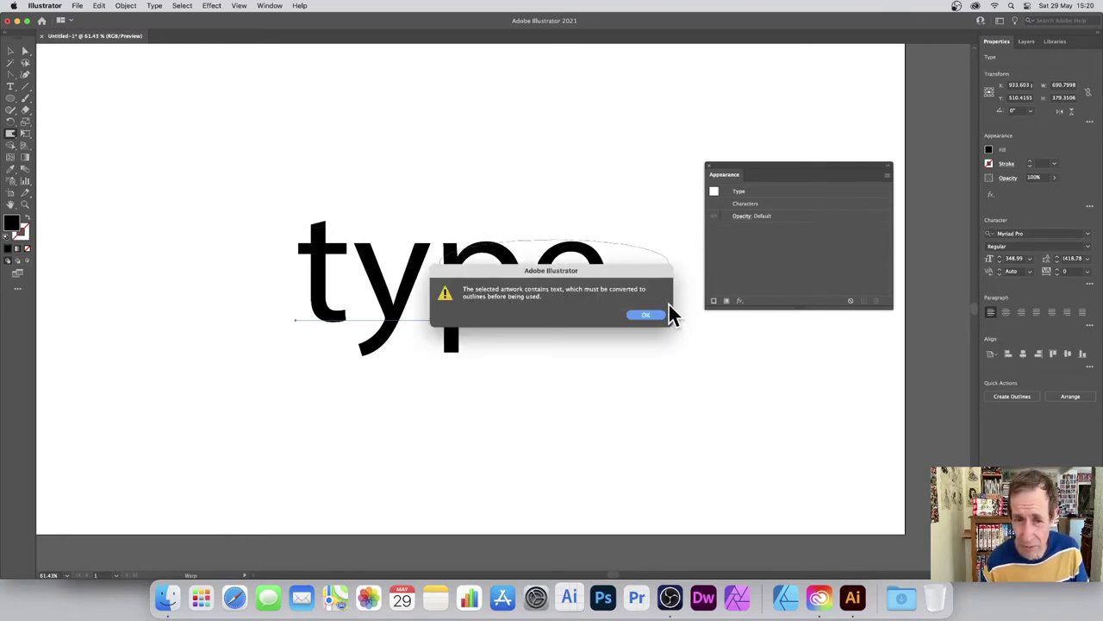
click(645, 315)
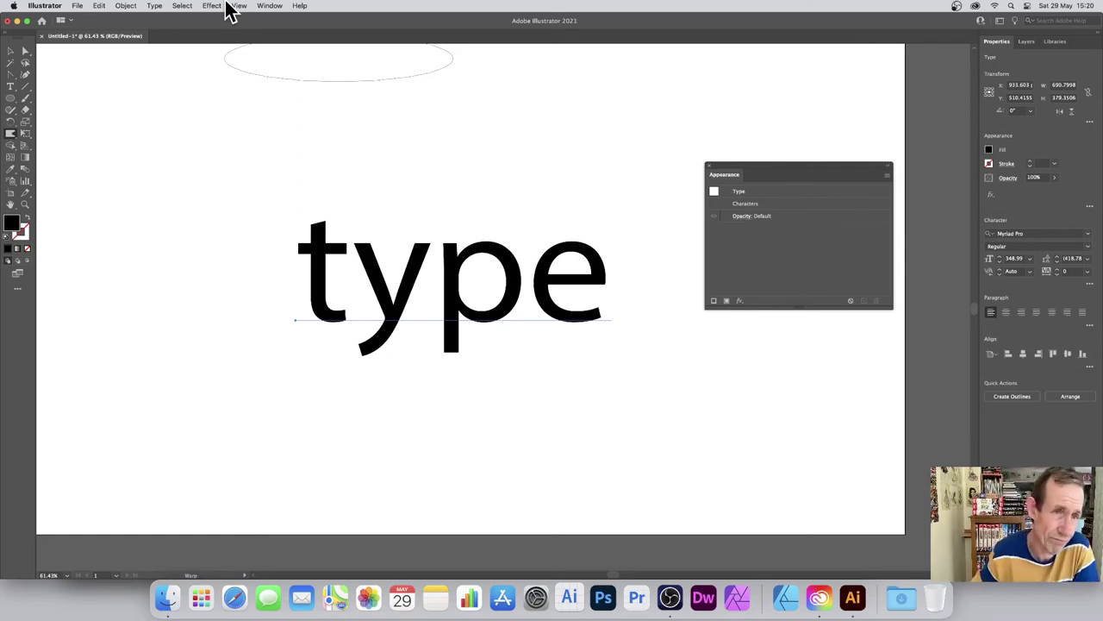
Expand the word 'type' into outlines, including object and fill
click(126, 6)
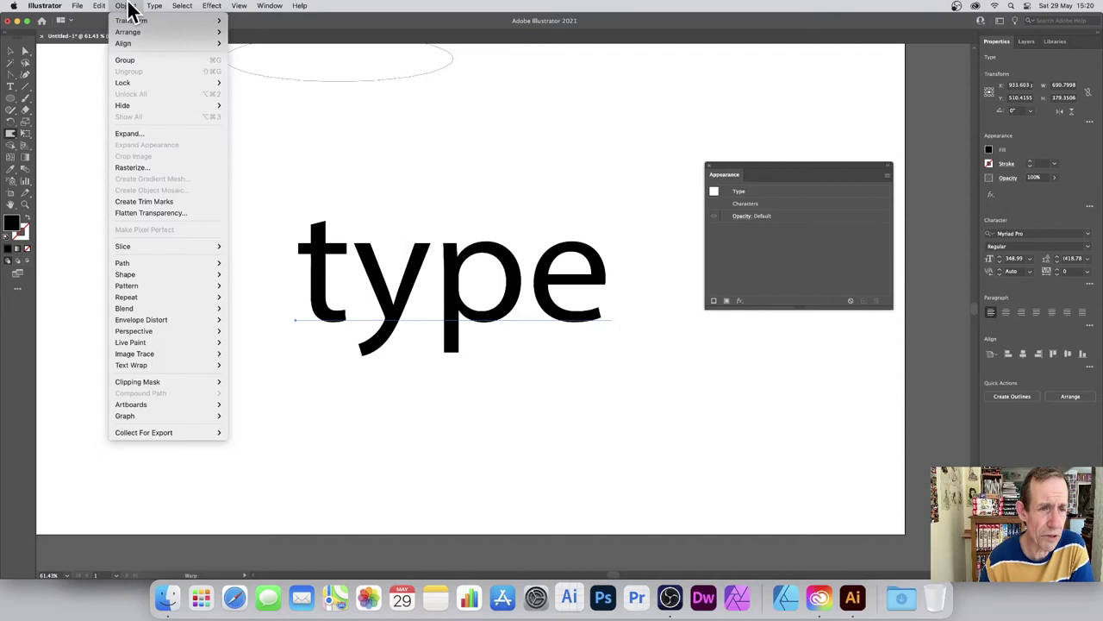
click(152, 134)
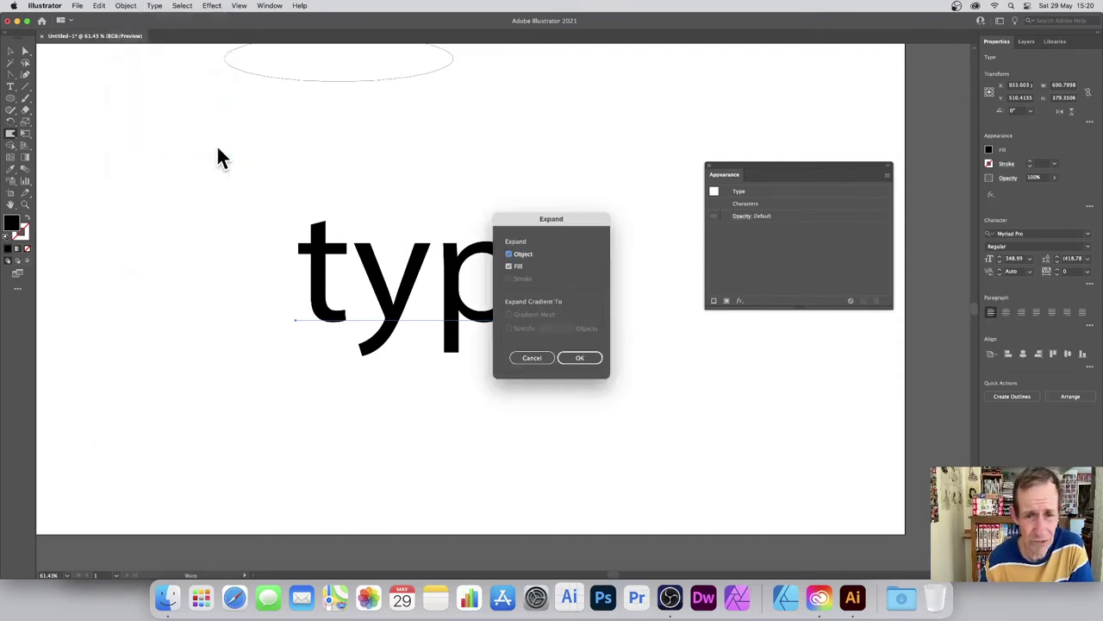
click(590, 356)
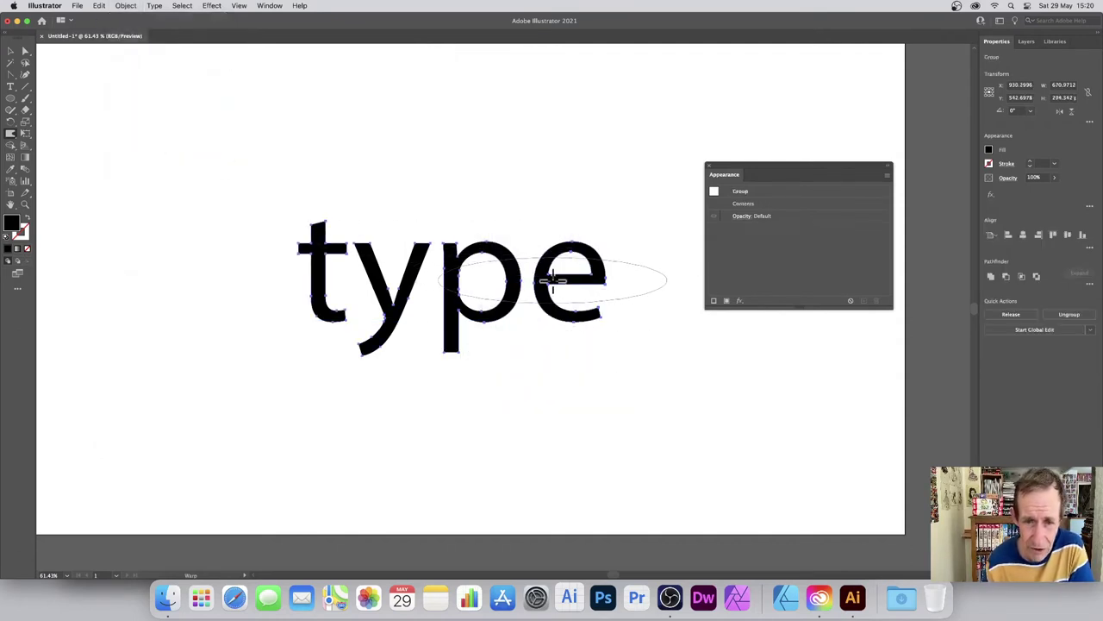
Warp the letters, keeping only the downward pull on the y and p descenders
drag(547, 281, 302, 274)
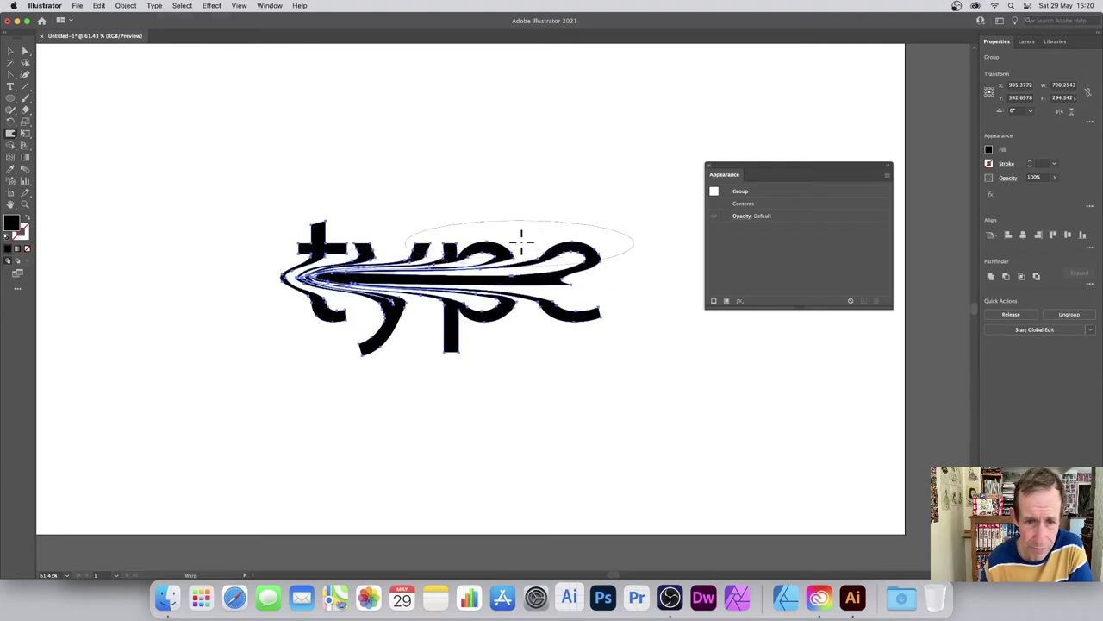
key(super+z)
mouse_move(485, 367)
mouse_down()
mouse_move(436, 290)
mouse_move(379, 258)
mouse_move(483, 391)
mouse_up()
mouse_move(495, 274)
mouse_down()
mouse_move(426, 269)
mouse_move(271, 297)
mouse_up()
key(super+z)
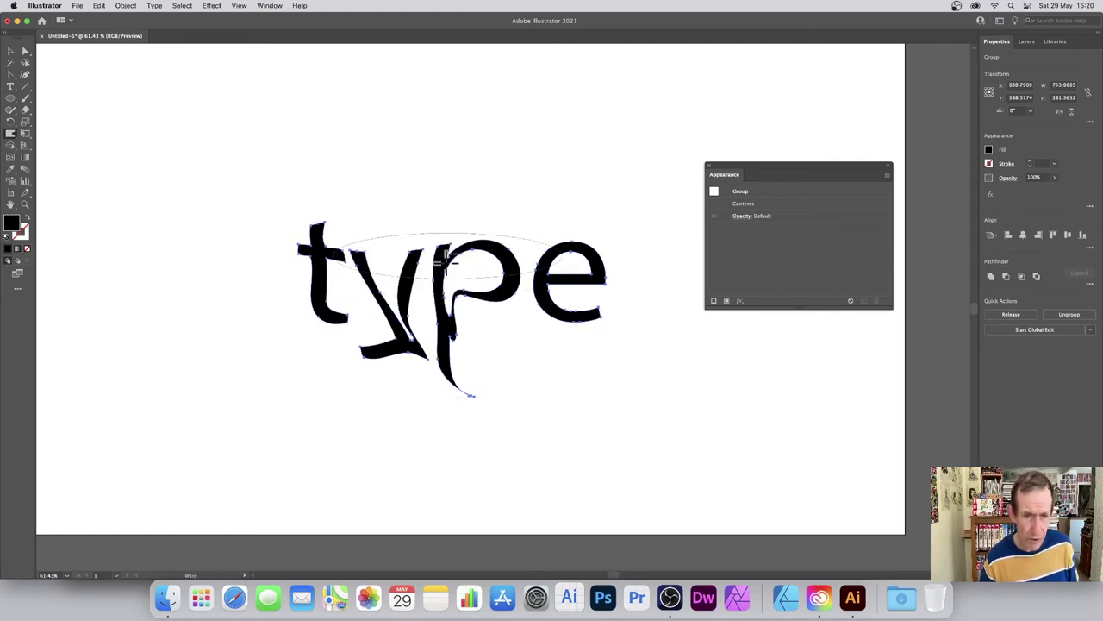
mouse_move(457, 255)
mouse_down()
mouse_move(446, 278)
mouse_move(380, 278)
mouse_up()
key(super+z)
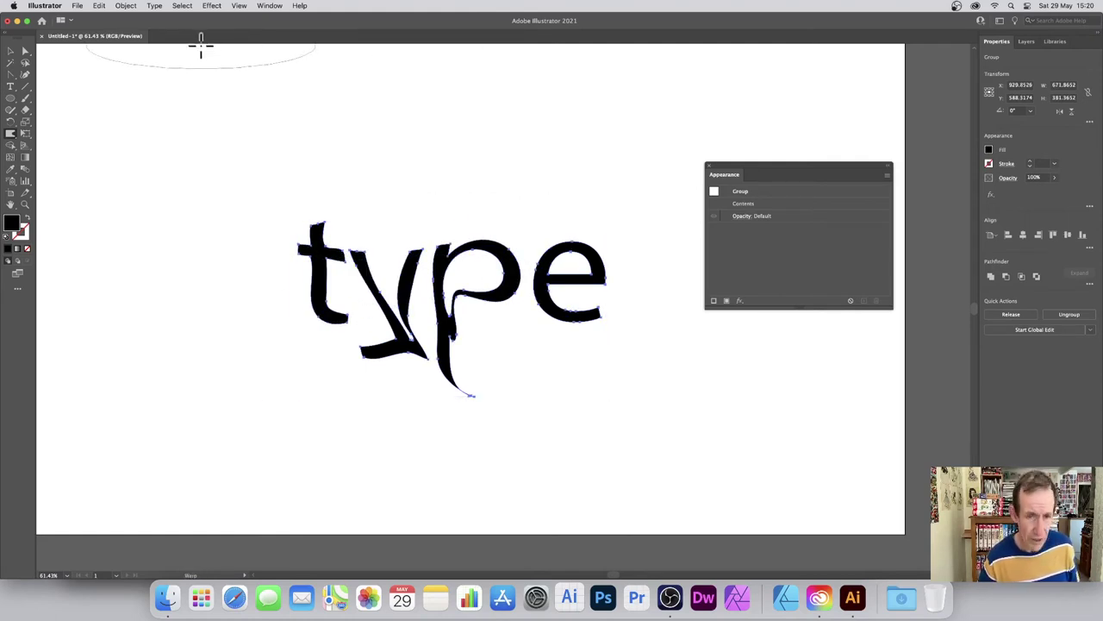
click(12, 52)
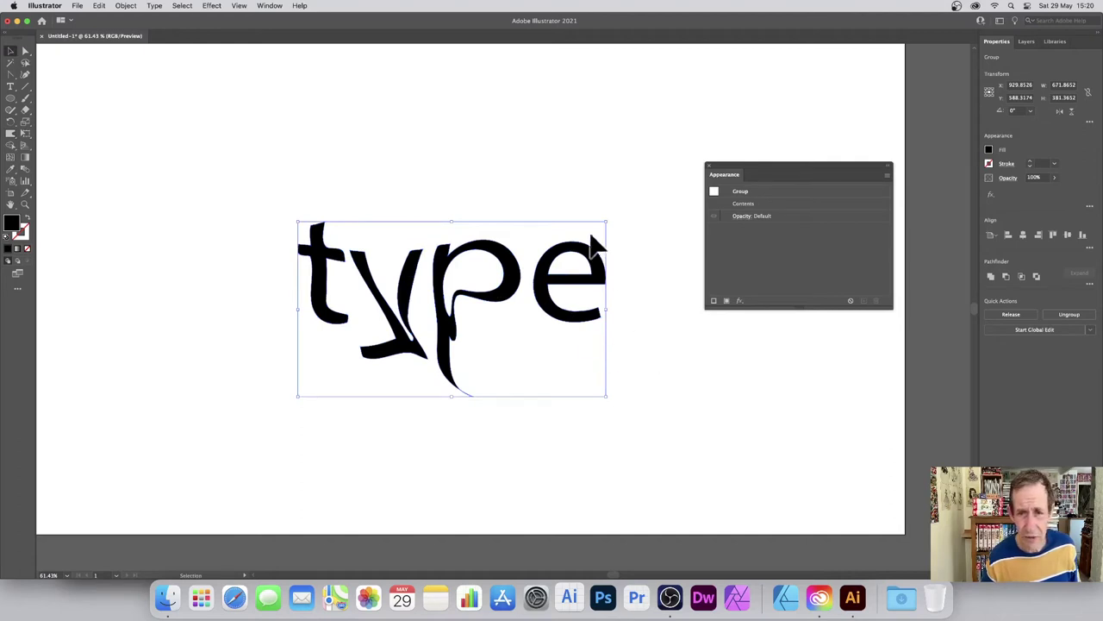
Scale the warped type group down to about 475 × 279 px and shift it upward
drag(611, 224, 557, 233)
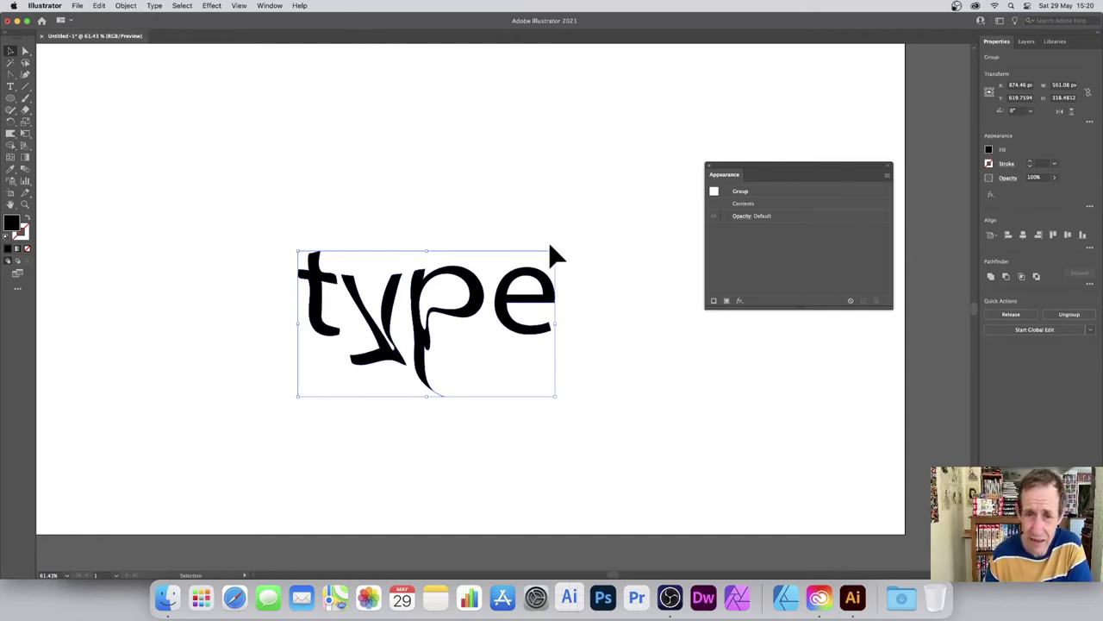
drag(550, 250, 523, 279)
drag(500, 319, 511, 238)
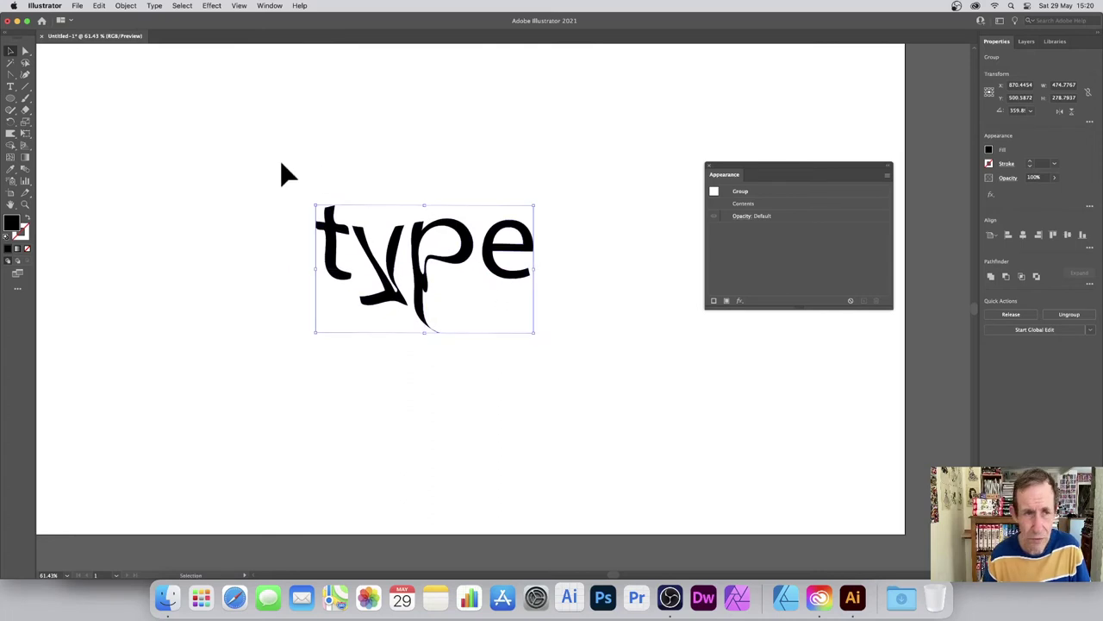
Apply an Arc warp envelope to the type group
click(130, 7)
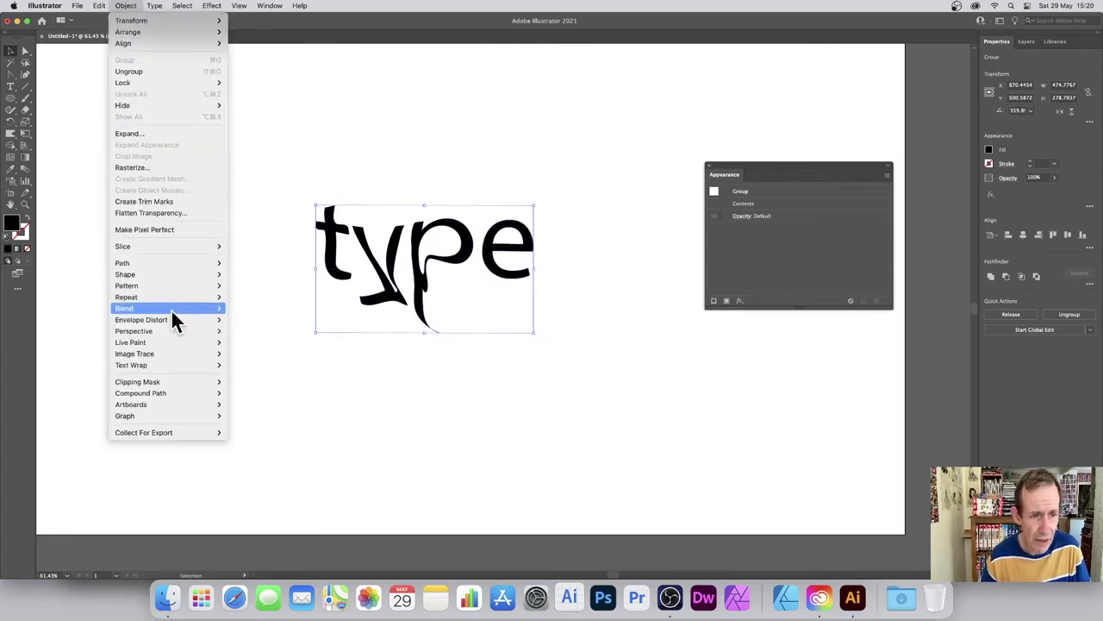
mouse_move(216, 320)
click(258, 320)
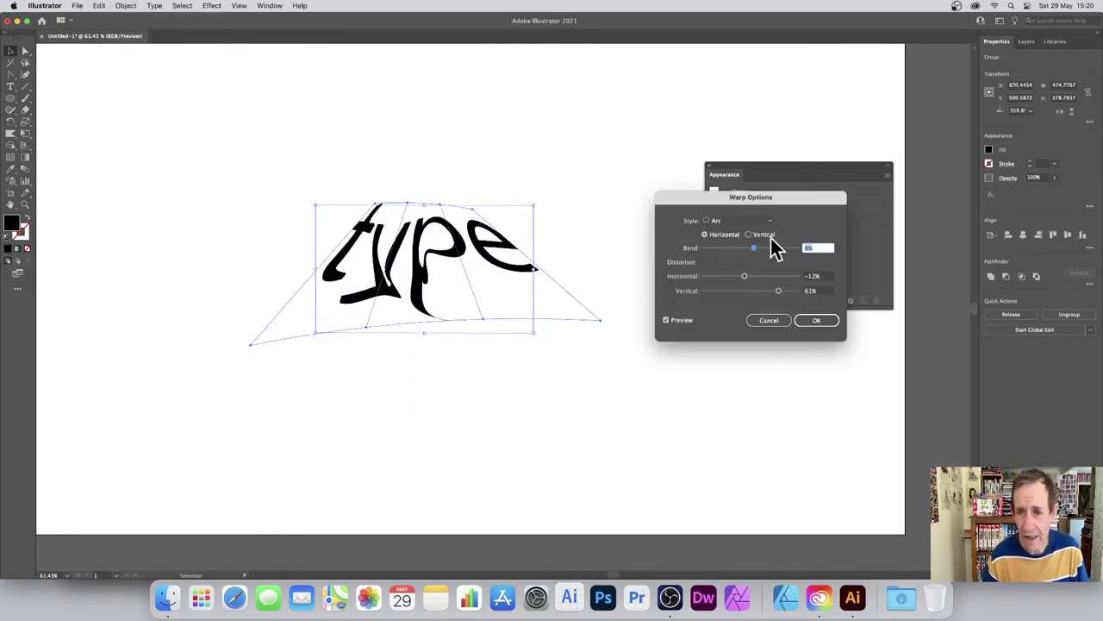
click(814, 320)
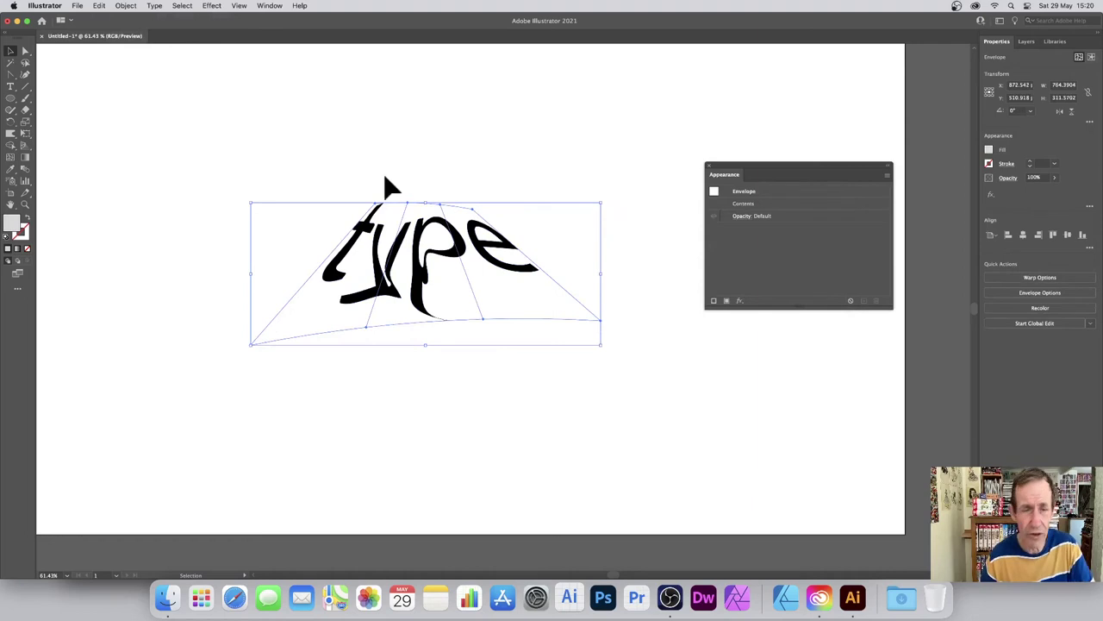
click(130, 6)
mouse_move(144, 298)
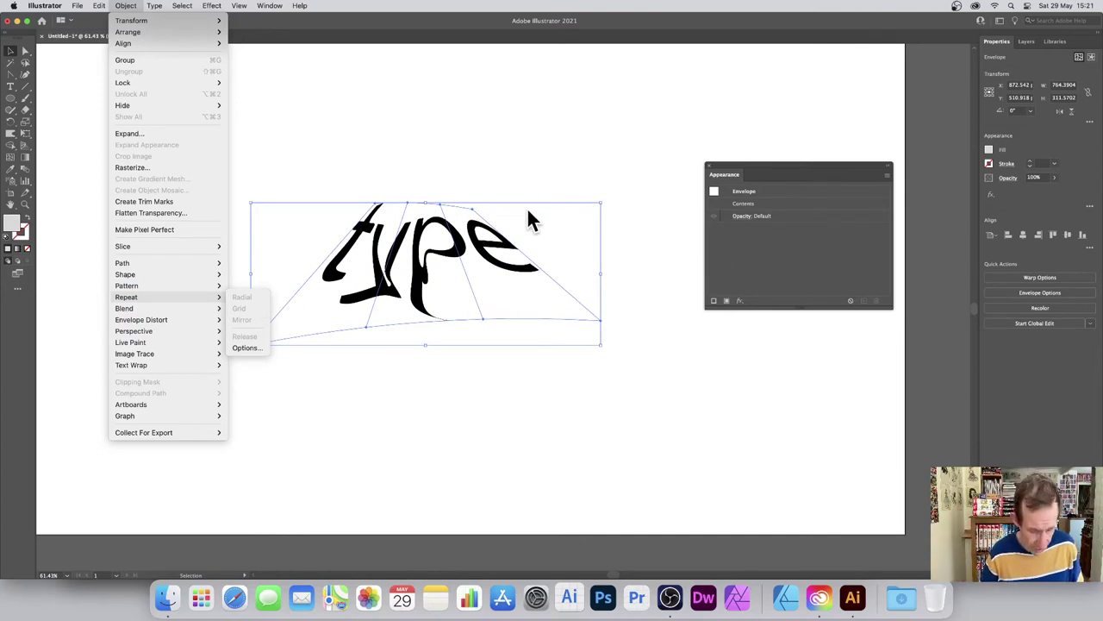
click(423, 152)
Undo the envelope, shrink the group and rotate it a quarter turn to about 272°
key(super+shift+v)
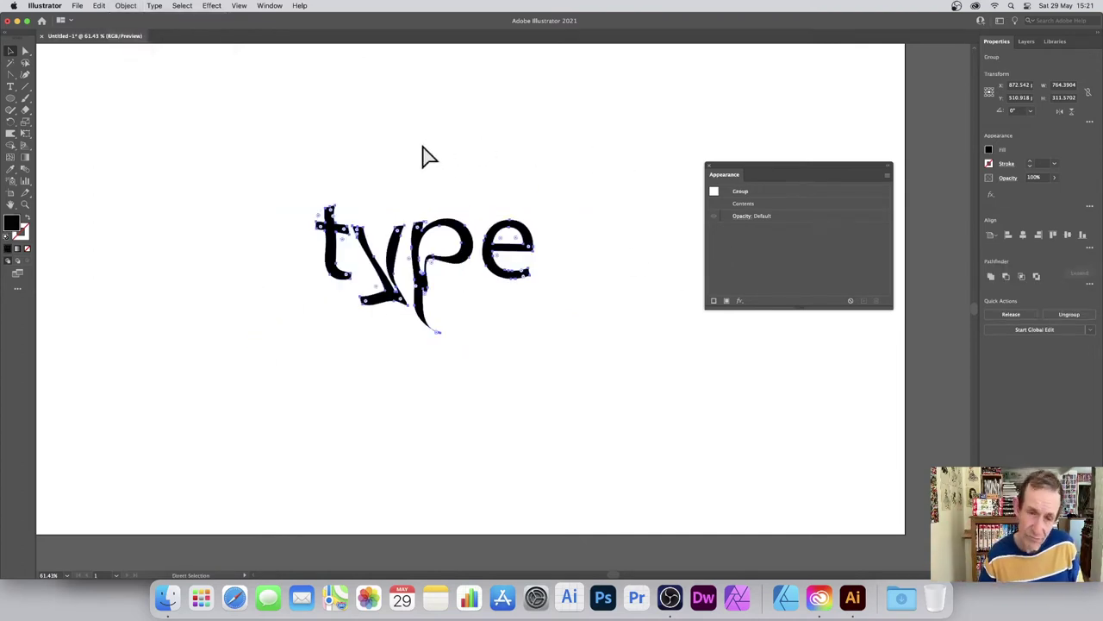
key(v)
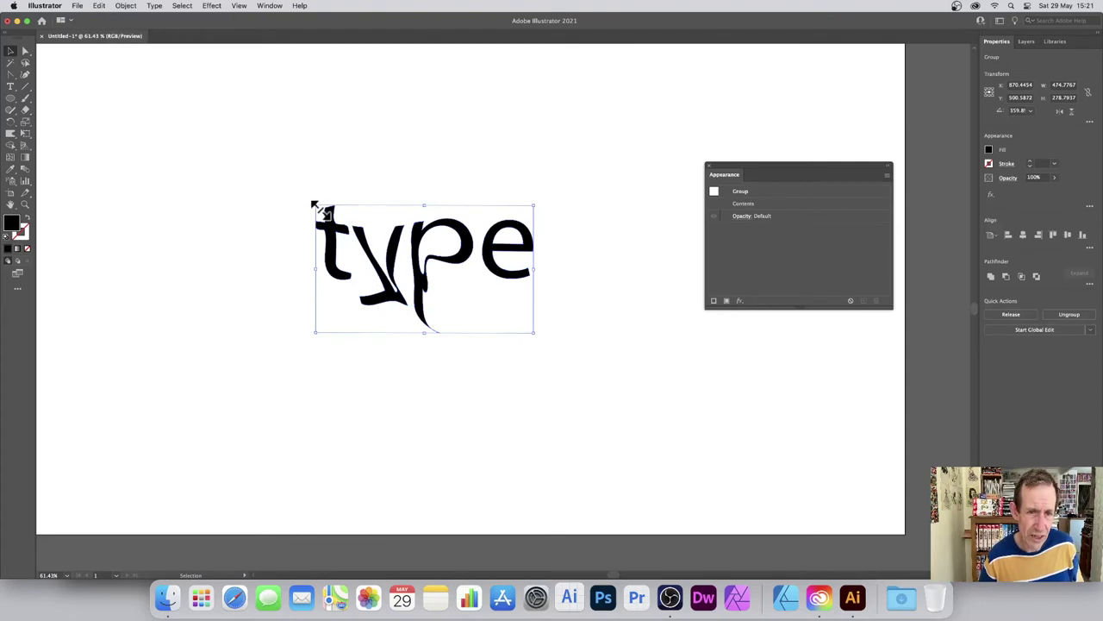
drag(316, 208, 367, 208)
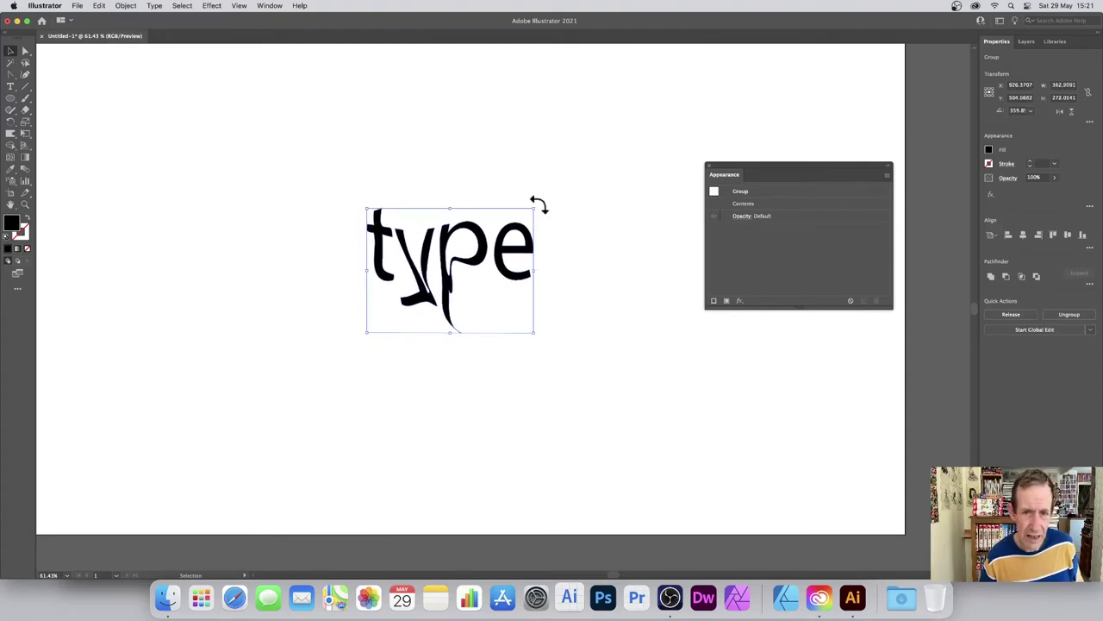
drag(538, 204, 512, 316)
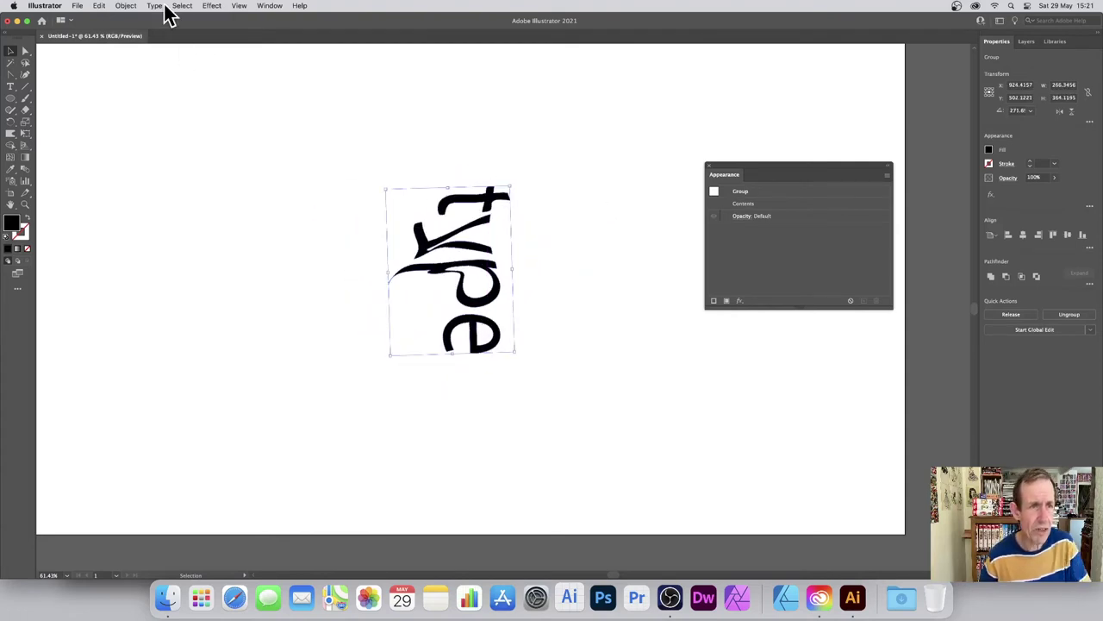
Radially repeat the vertical type, move it up-left, set 10 instances and widen the ring to about 1016 px
click(131, 6)
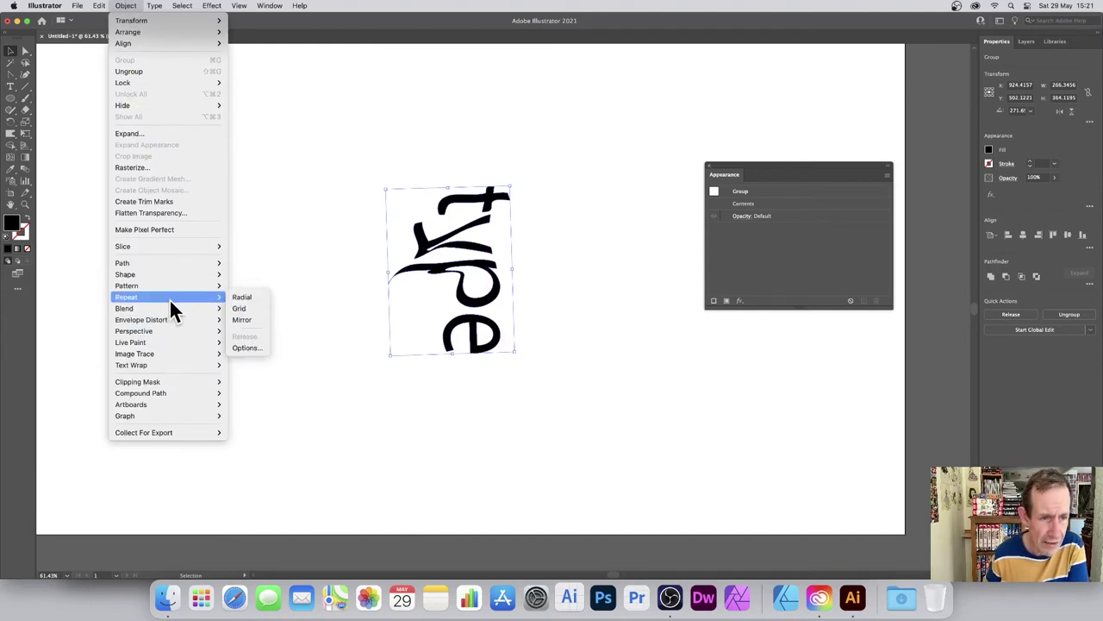
click(258, 299)
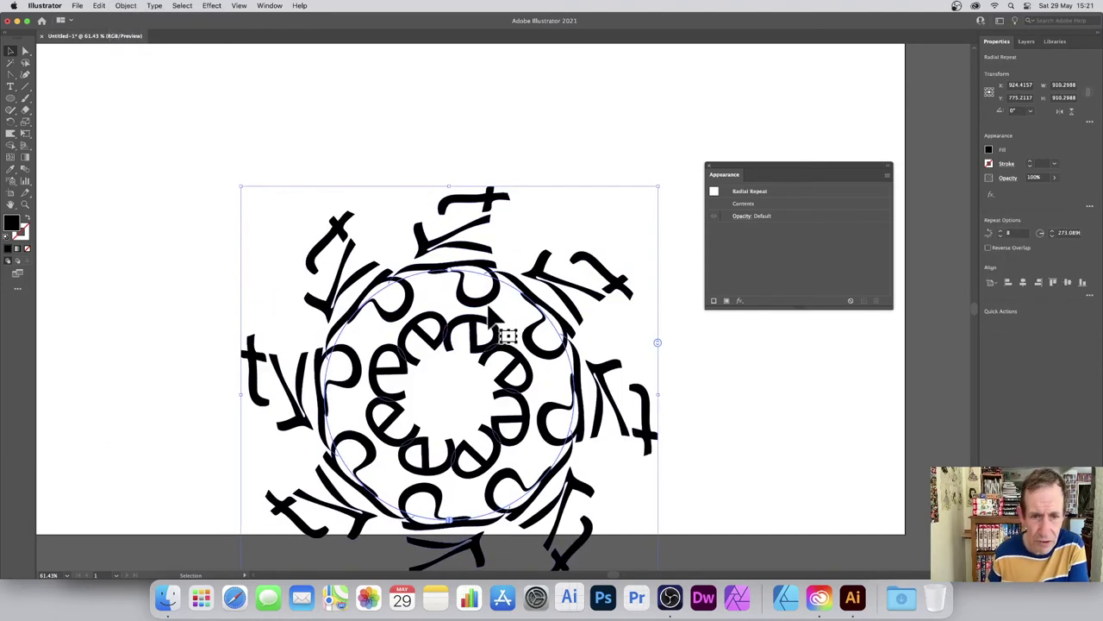
drag(498, 318, 451, 195)
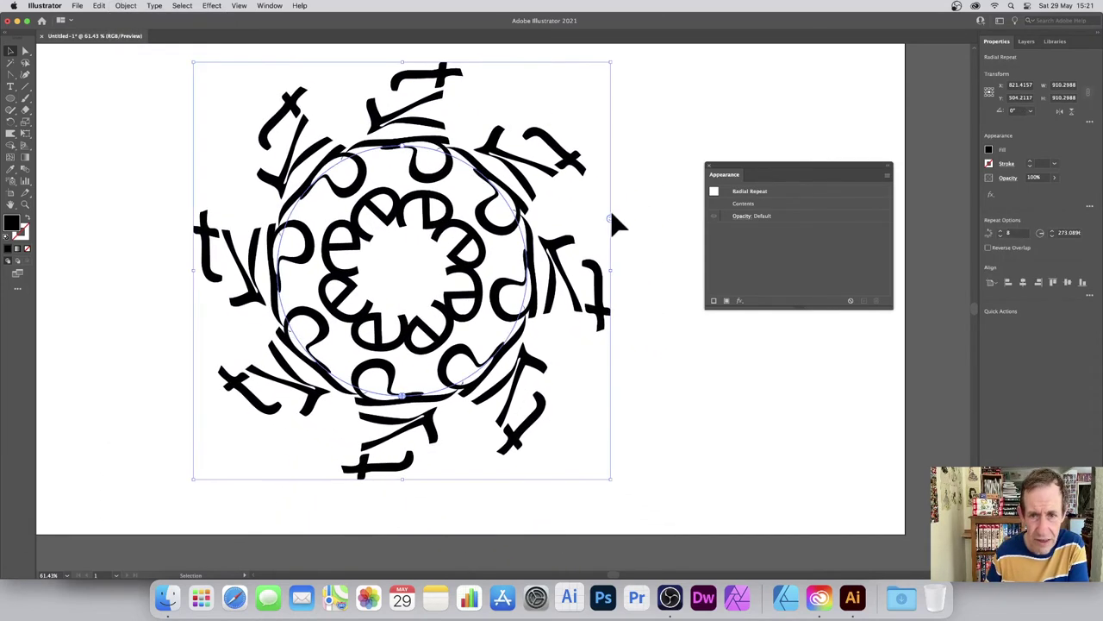
mouse_move(612, 217)
mouse_down()
mouse_move(613, 201)
mouse_move(613, 226)
mouse_move(623, 212)
mouse_up()
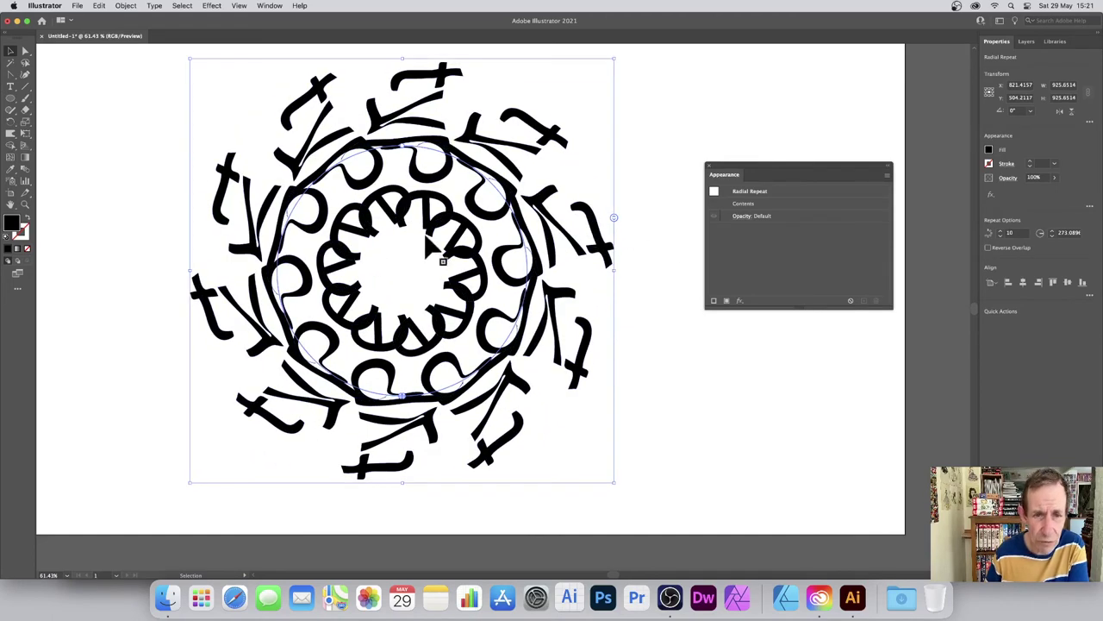
drag(410, 154, 450, 121)
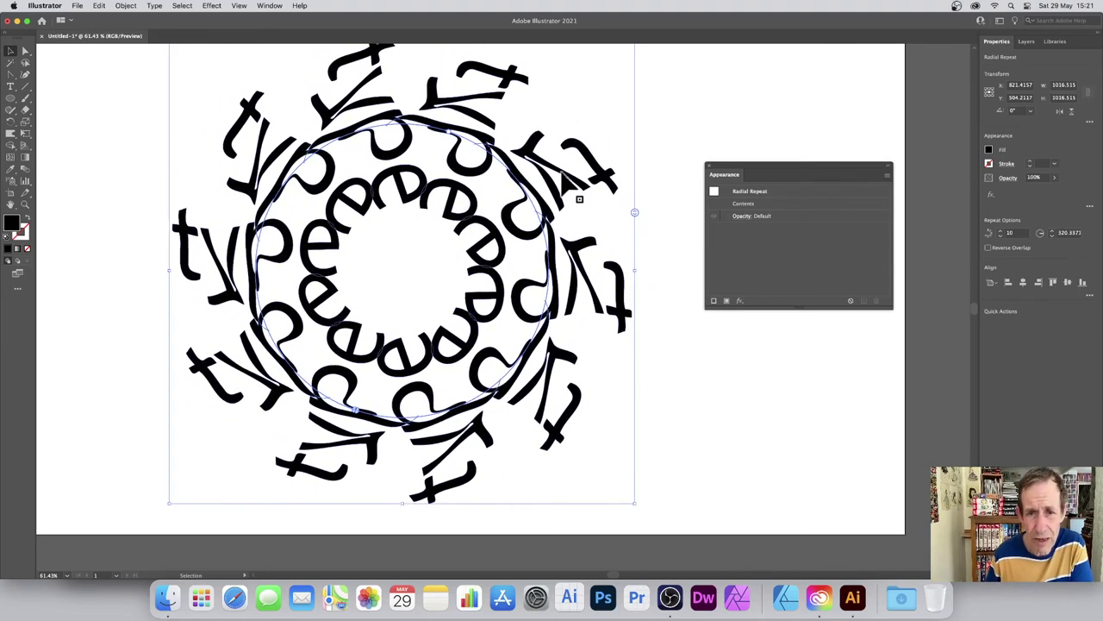
Enter isolation mode on the radial repeat and nudge the source type up-left
double_click(574, 197)
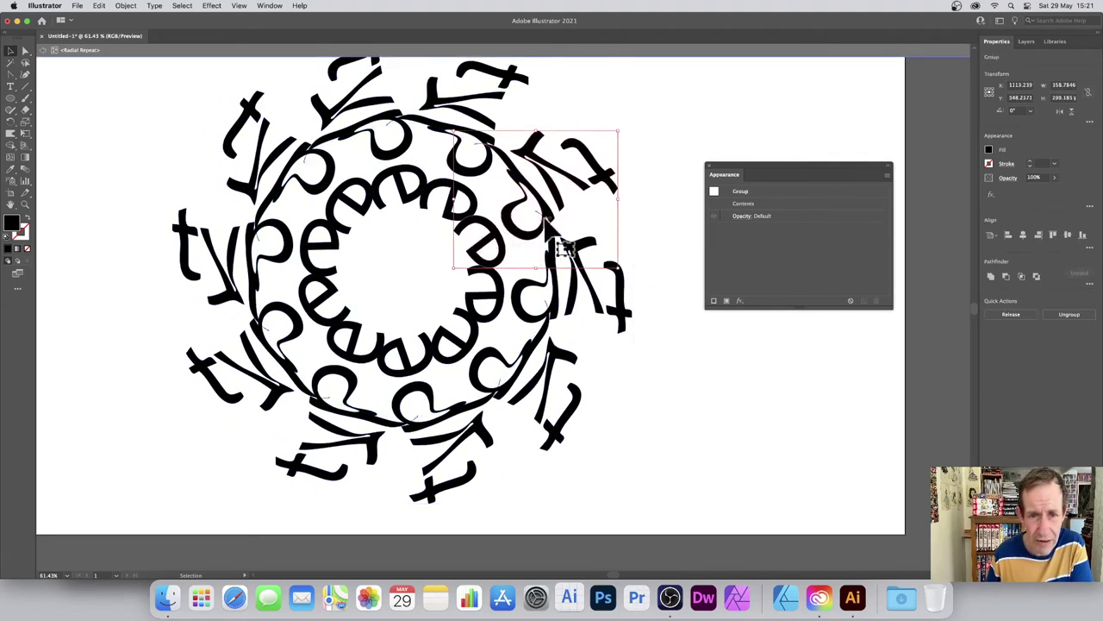
double_click(591, 166)
mouse_move(608, 176)
mouse_down()
mouse_move(578, 141)
mouse_move(564, 142)
mouse_move(598, 178)
mouse_up()
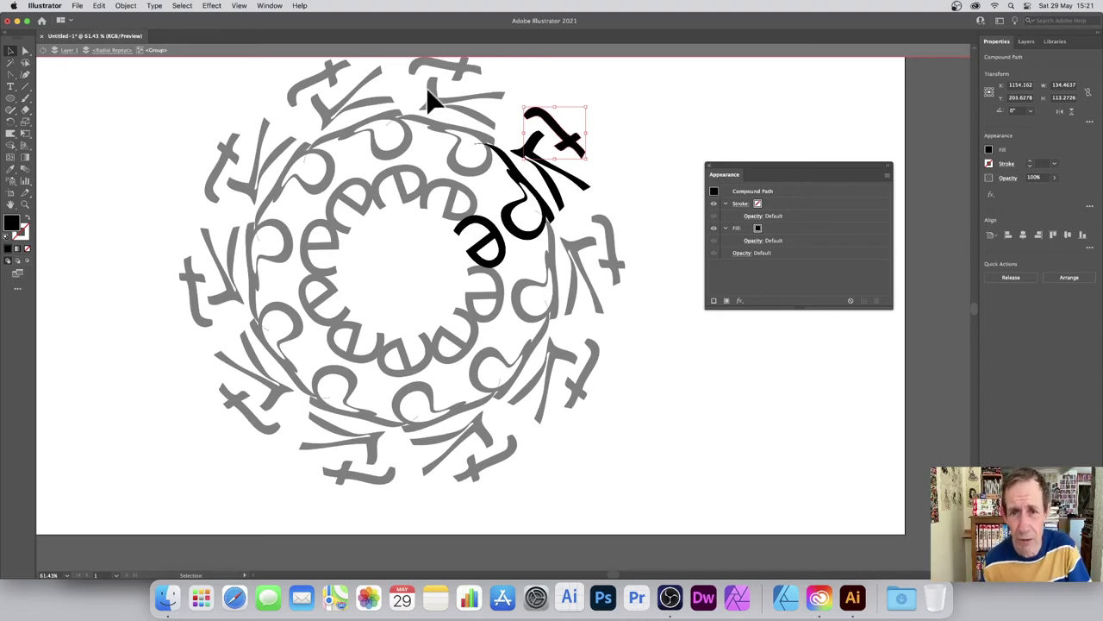
Float the Layers panel, expand the <Group>, move the black t left and down, then select the p
click(1029, 42)
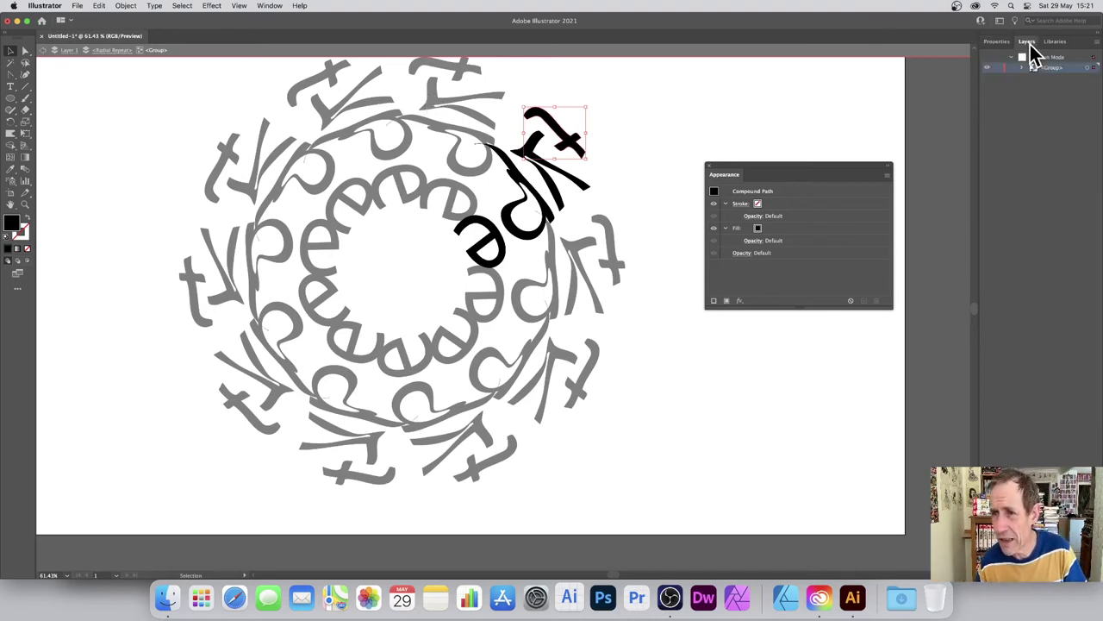
drag(1028, 45, 702, 91)
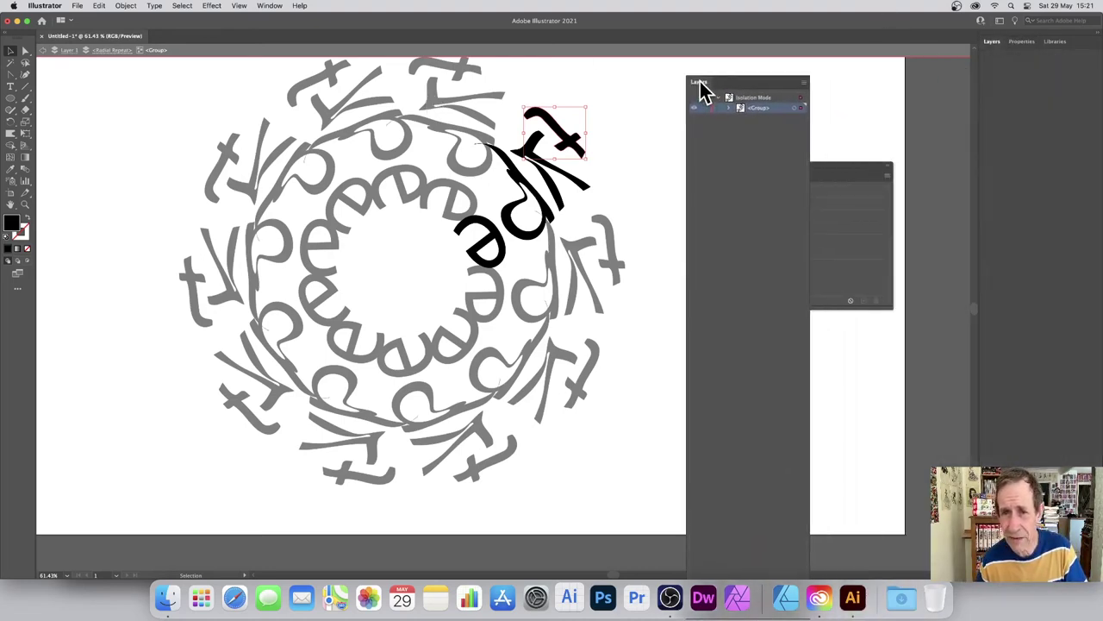
click(730, 108)
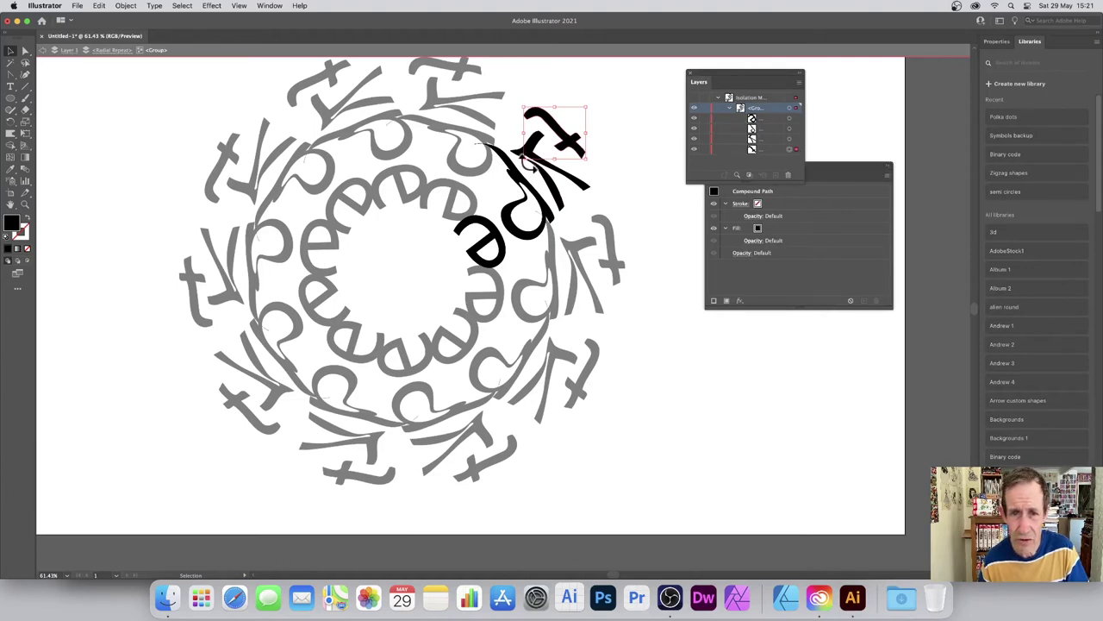
mouse_move(530, 164)
mouse_down()
mouse_move(510, 168)
mouse_move(541, 172)
mouse_up()
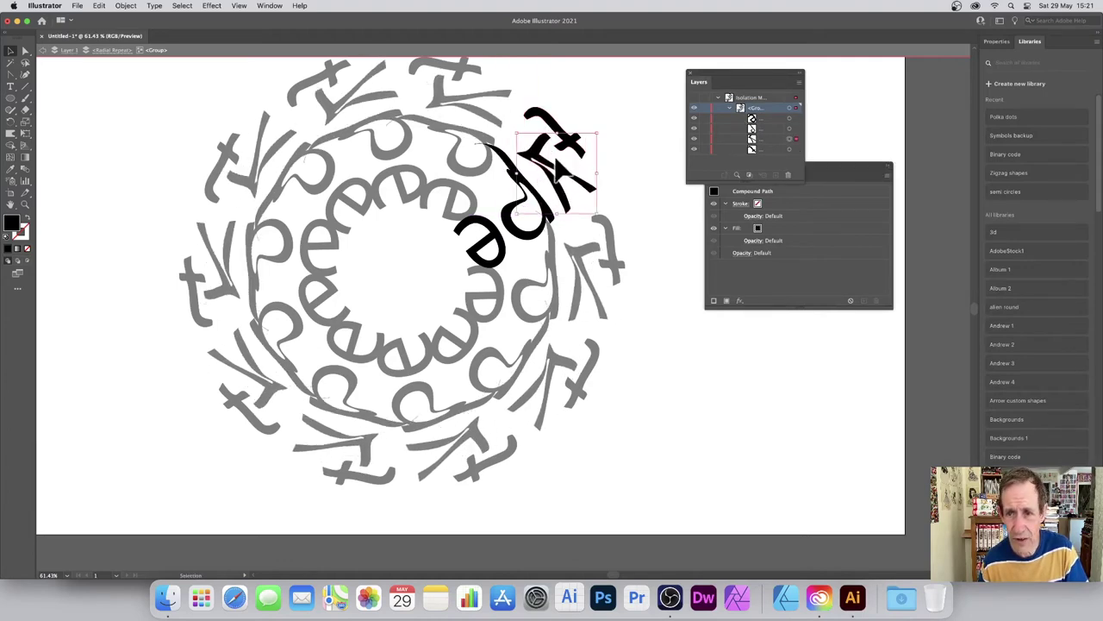
click(794, 139)
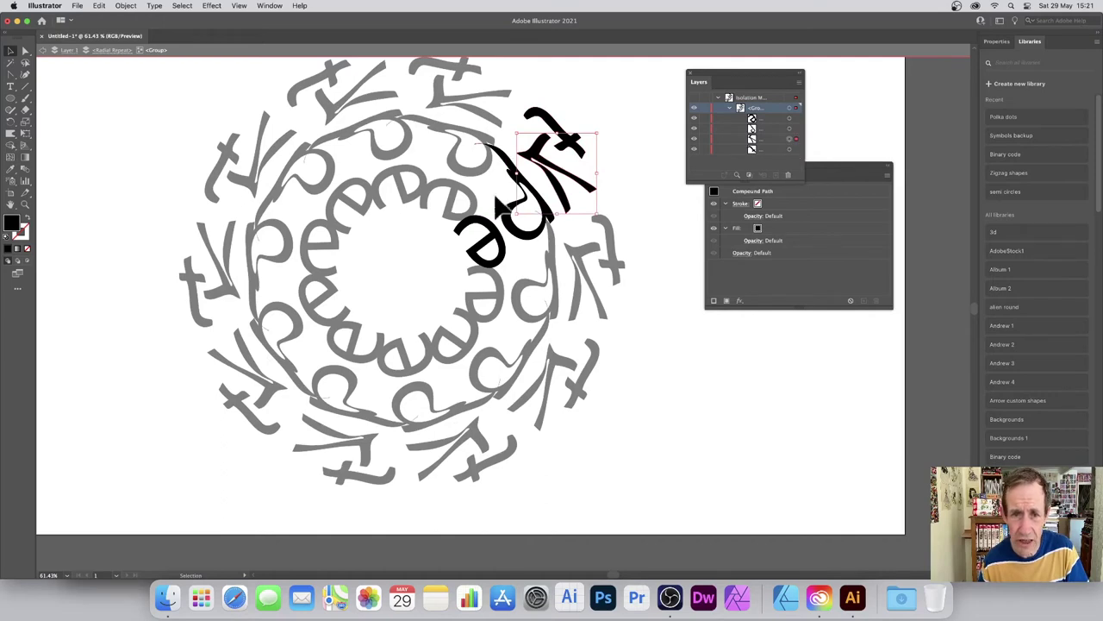
click(552, 229)
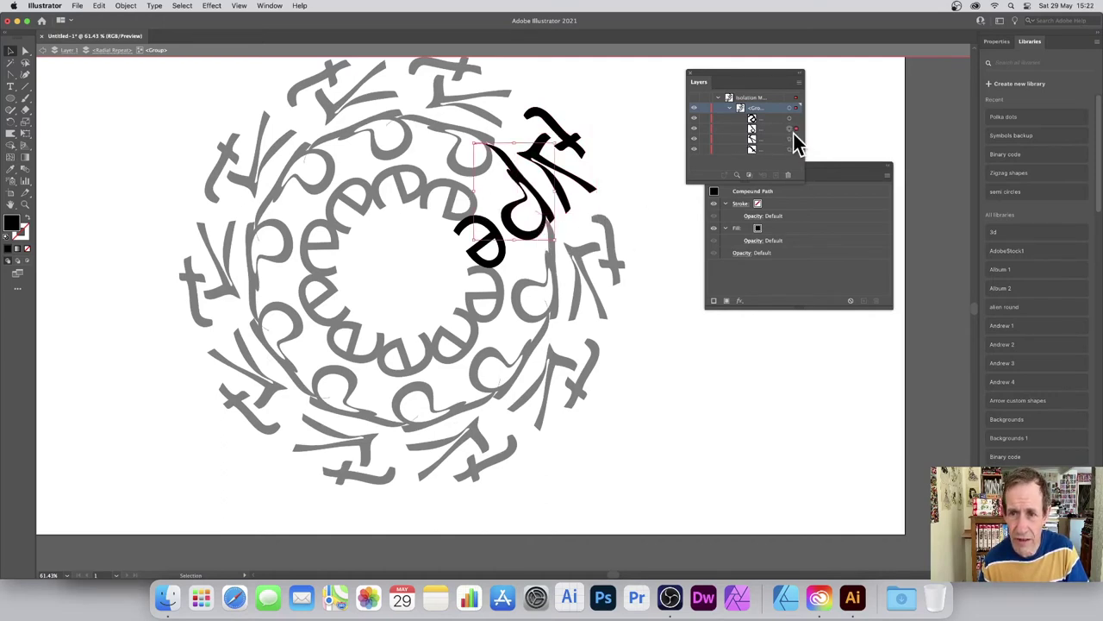
Fill the p glyph with red FF0000 and enlarge it from a corner, reddening its repeats
double_click(12, 224)
drag(491, 257, 552, 234)
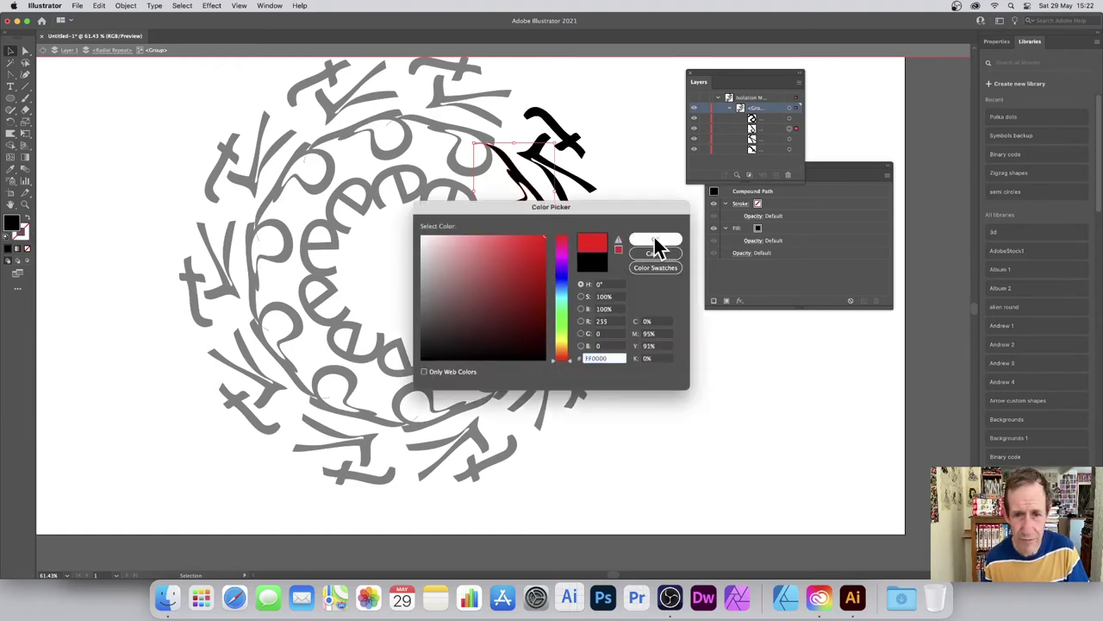
click(648, 233)
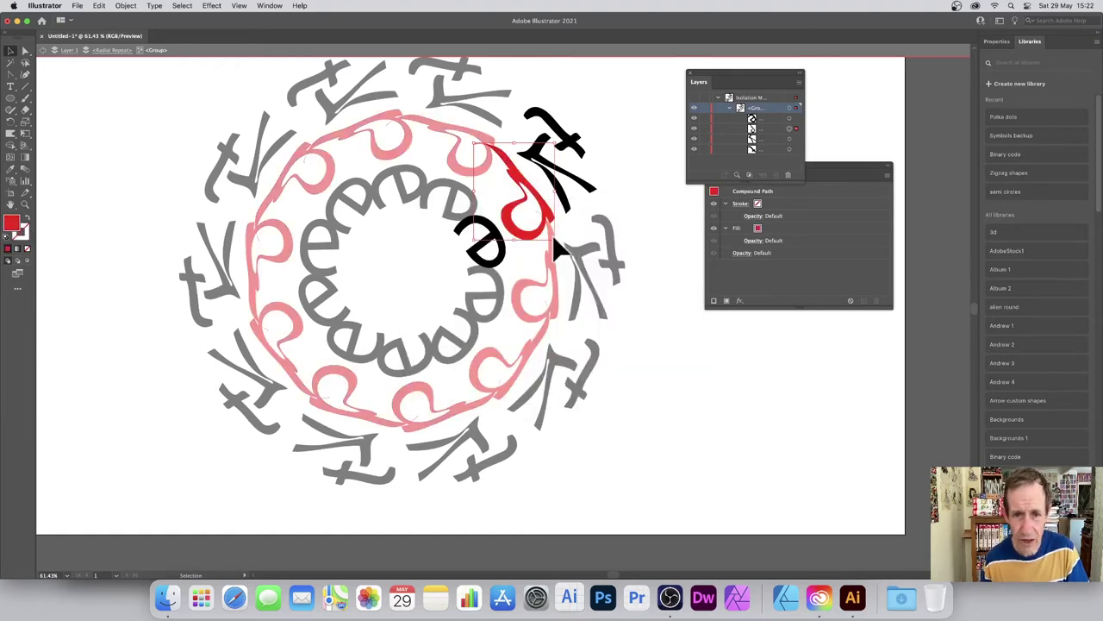
click(588, 252)
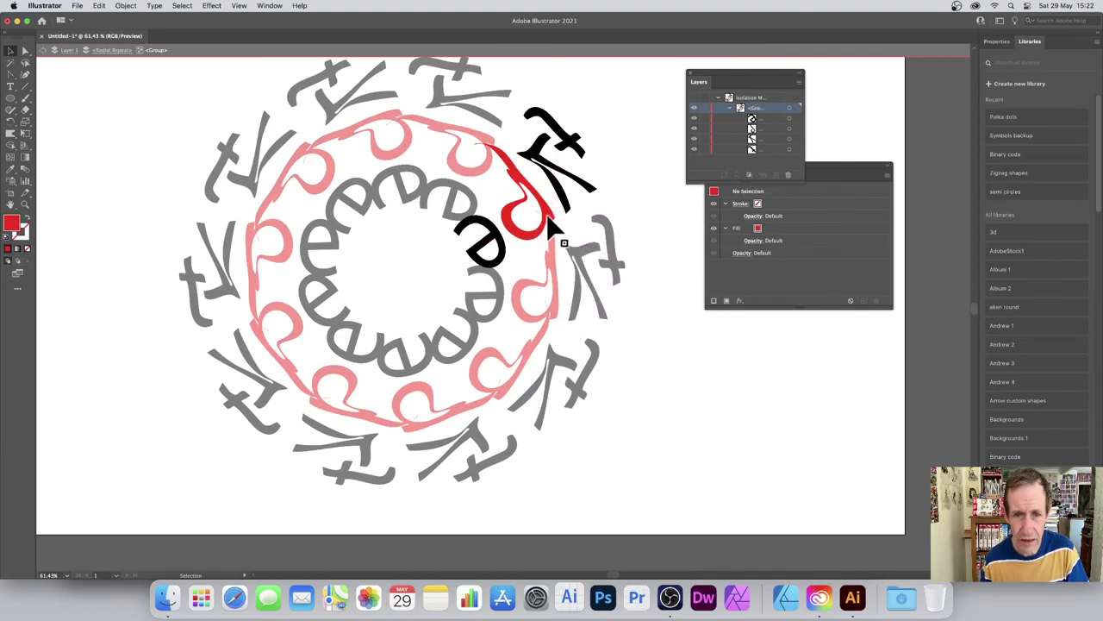
click(549, 221)
drag(572, 241, 601, 87)
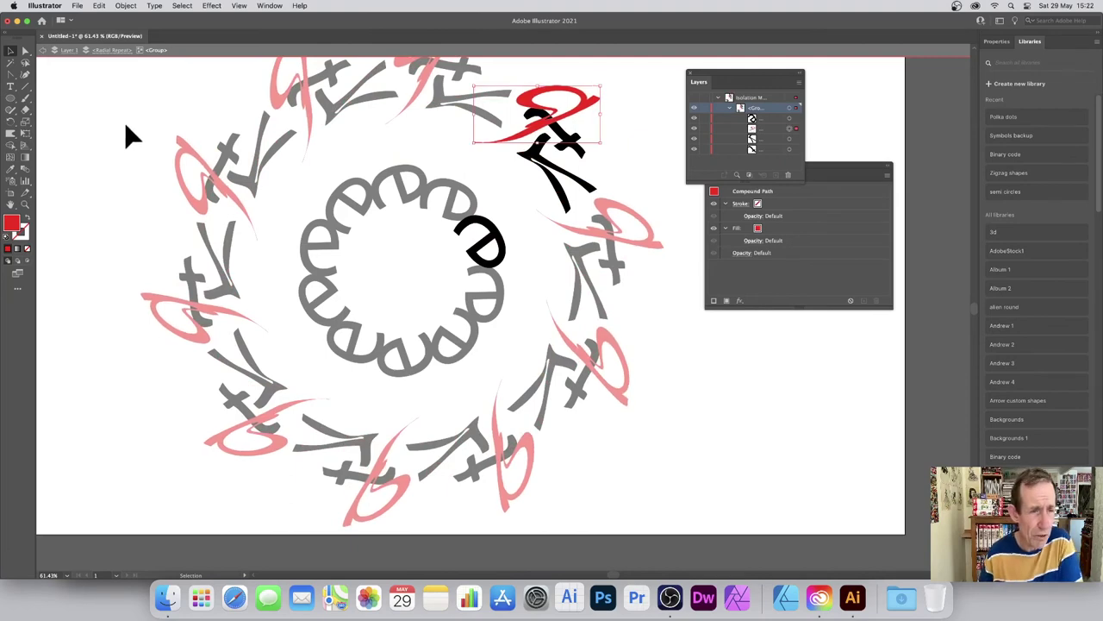
Use the Warp tool to stretch the red p glyph into a long swoosh along the black glyph
click(11, 134)
mouse_move(629, 101)
mouse_down()
mouse_move(492, 125)
mouse_move(362, 247)
mouse_move(479, 280)
mouse_up()
drag(425, 155, 532, 239)
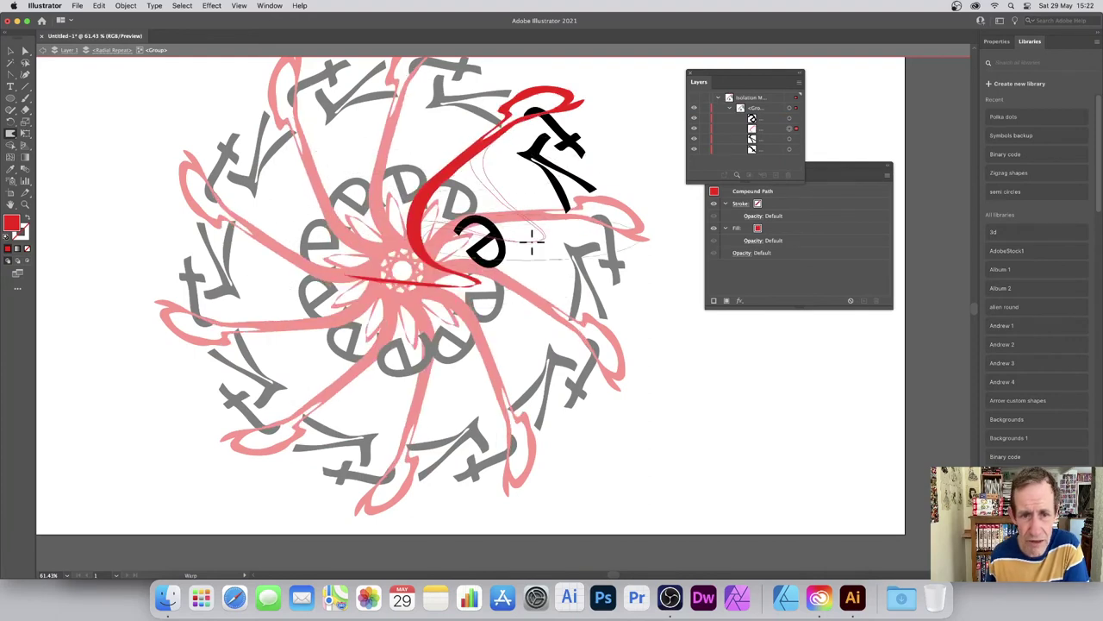
mouse_move(517, 121)
mouse_down()
mouse_move(569, 190)
mouse_move(502, 133)
mouse_up()
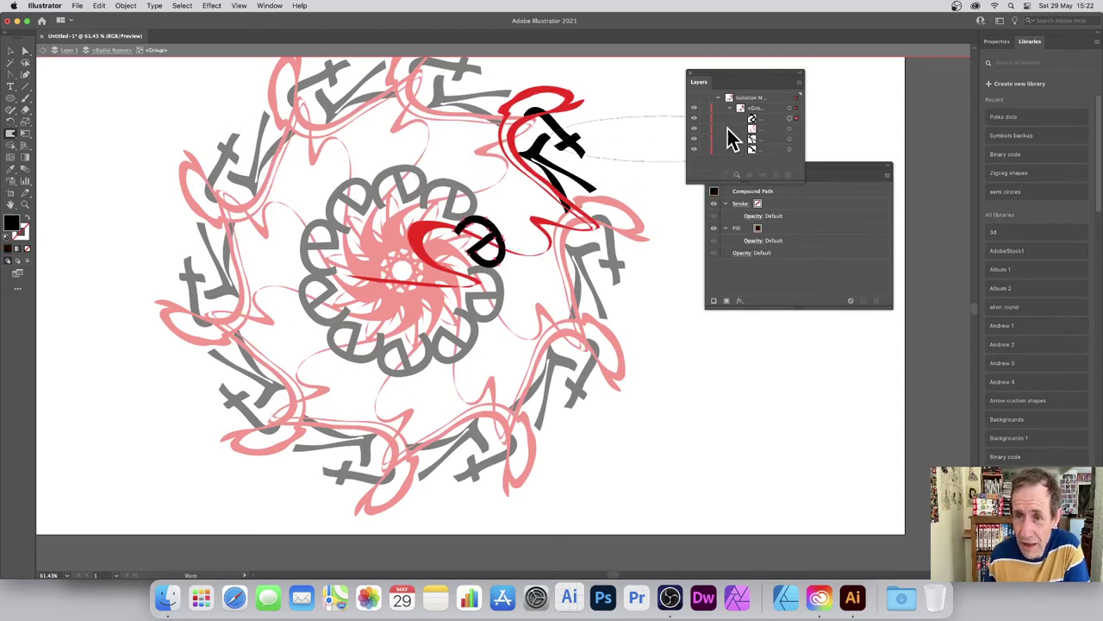
Target the black e in Layers, warp it into a long heavy curl, then exit isolation mode
click(762, 118)
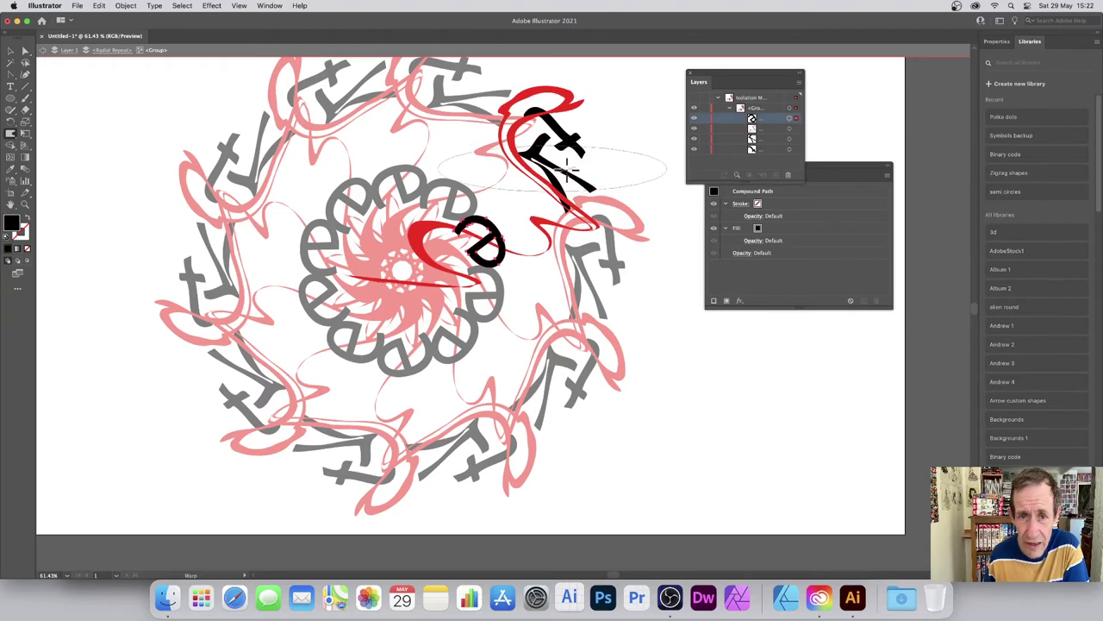
mouse_move(492, 248)
mouse_down()
mouse_move(465, 244)
mouse_move(509, 229)
mouse_move(510, 211)
mouse_up()
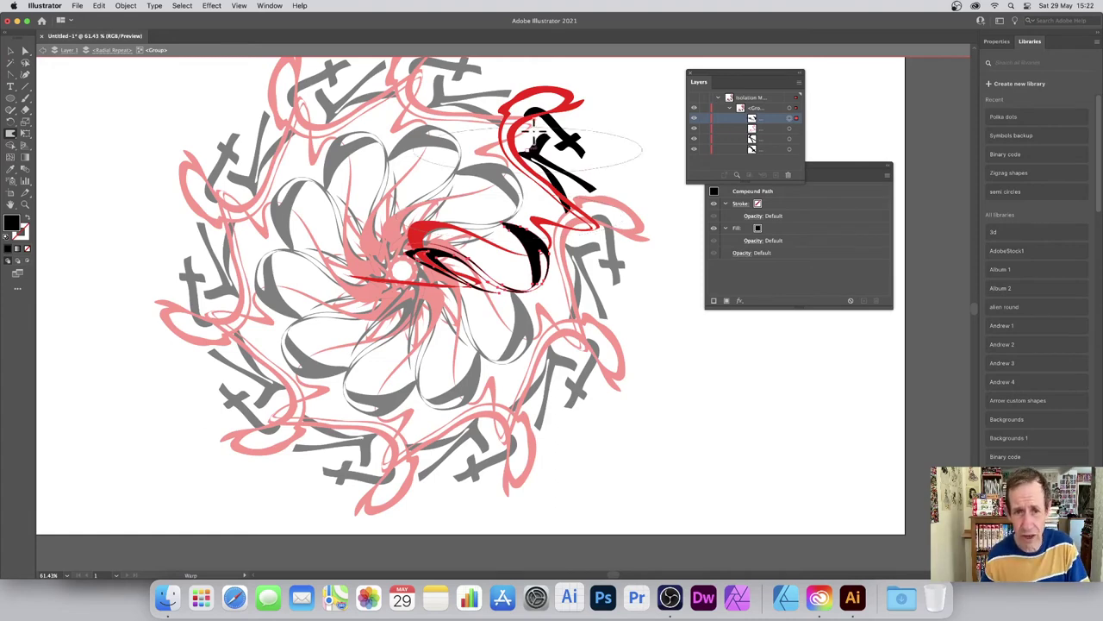
drag(628, 220, 462, 298)
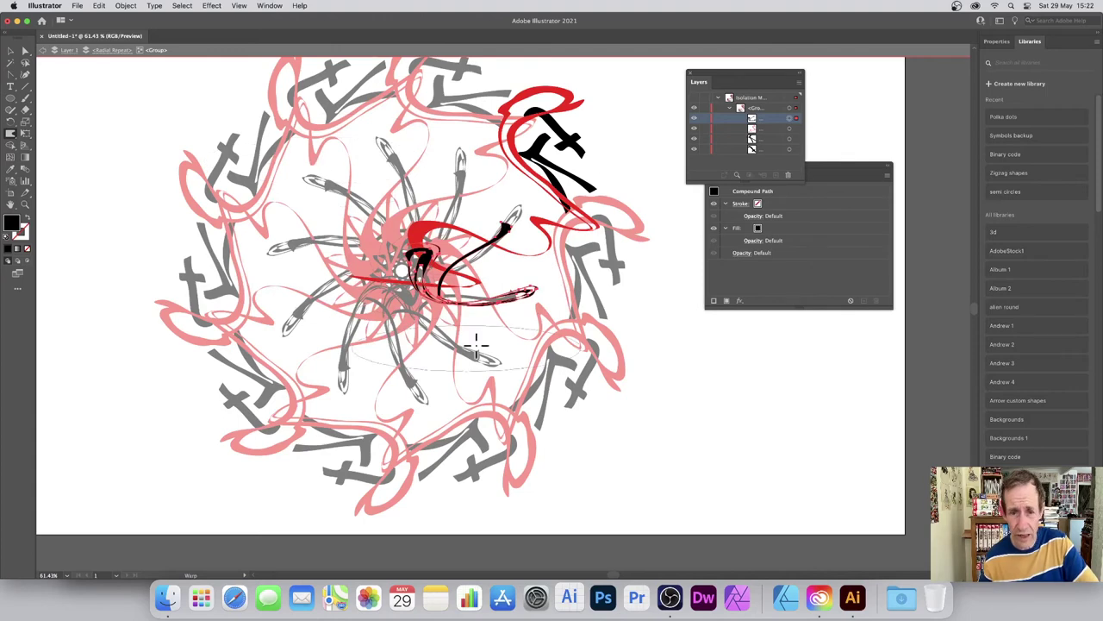
mouse_move(526, 262)
mouse_down()
mouse_move(448, 299)
mouse_move(483, 282)
mouse_move(548, 277)
mouse_move(437, 261)
mouse_move(478, 258)
mouse_move(540, 285)
mouse_move(503, 256)
mouse_move(540, 325)
mouse_move(511, 296)
mouse_move(524, 354)
mouse_up()
mouse_move(478, 289)
mouse_down()
mouse_move(487, 314)
mouse_move(513, 328)
mouse_up()
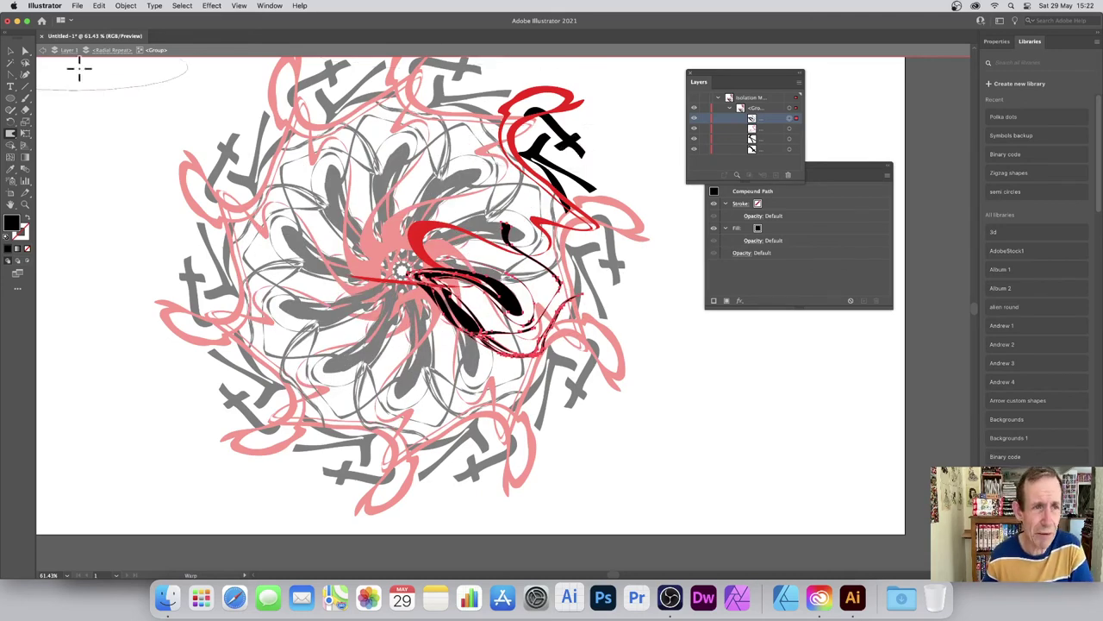
click(44, 50)
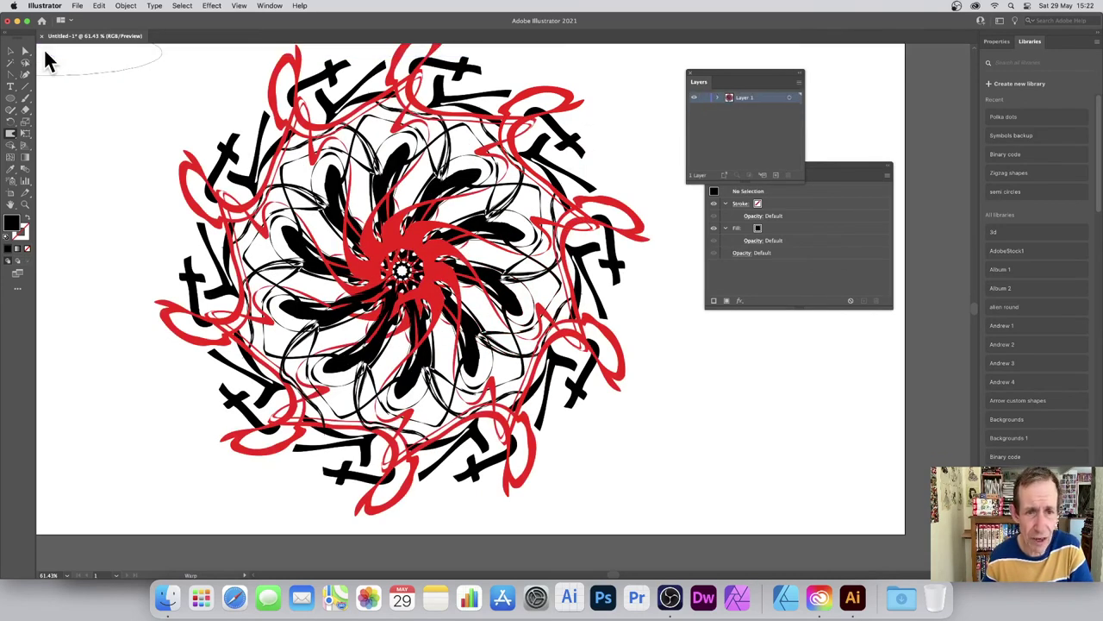
Select the radial repeat, scale it down from a corner, and reposition it within the artboard
click(10, 51)
click(347, 169)
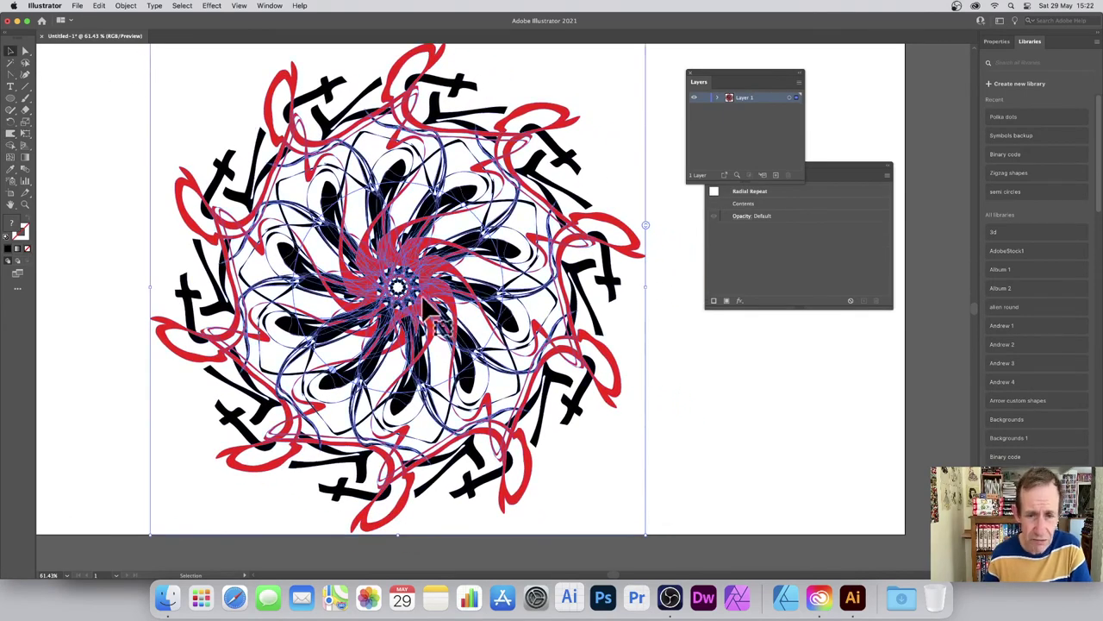
drag(212, 102, 284, 151)
drag(226, 94, 296, 162)
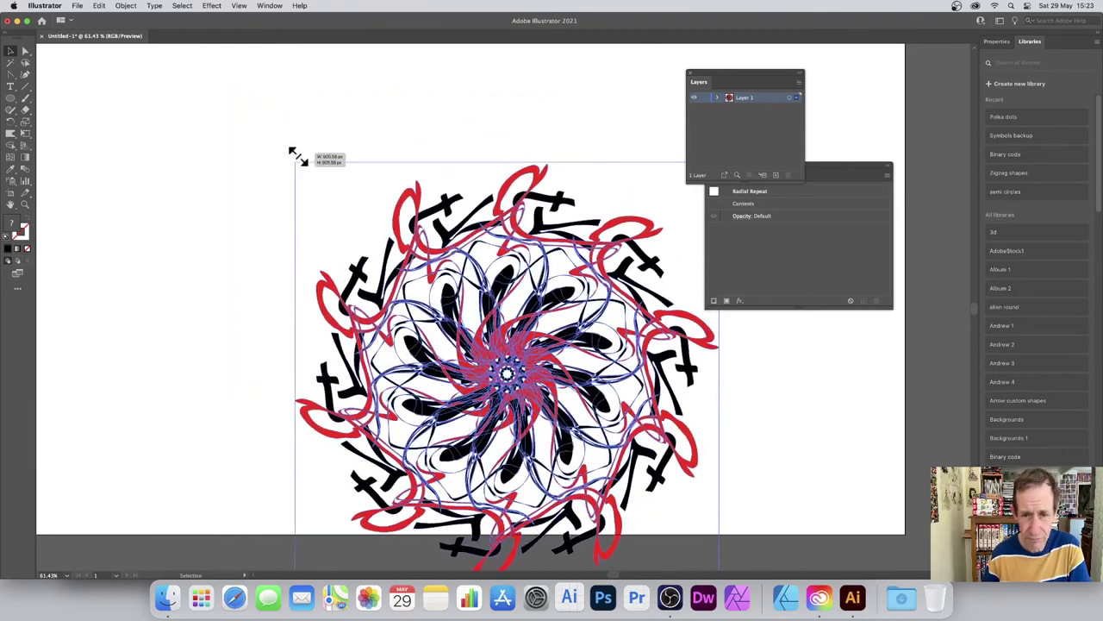
drag(484, 333, 419, 242)
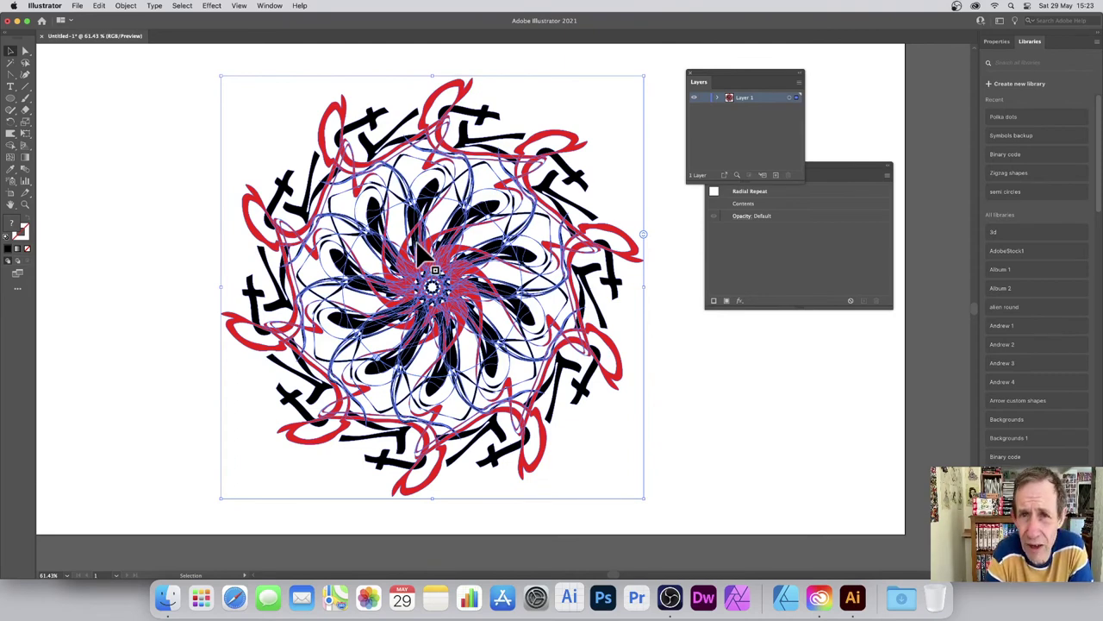
drag(419, 245, 419, 264)
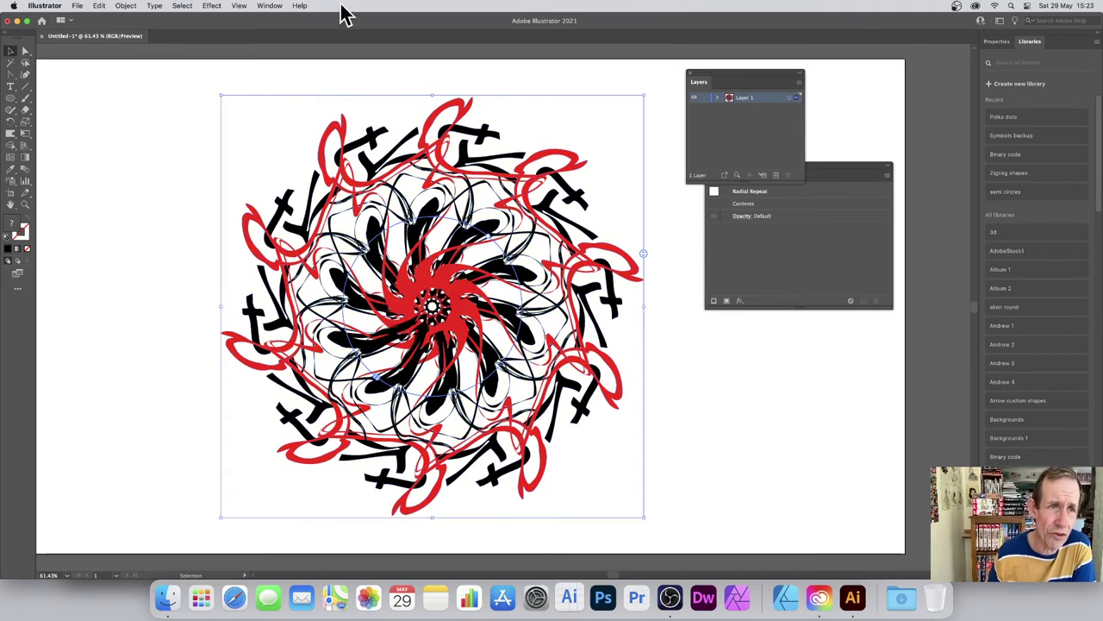
Make an Arch warp envelope with 8% bend, -88% horizontal and 61% vertical distortion
click(125, 7)
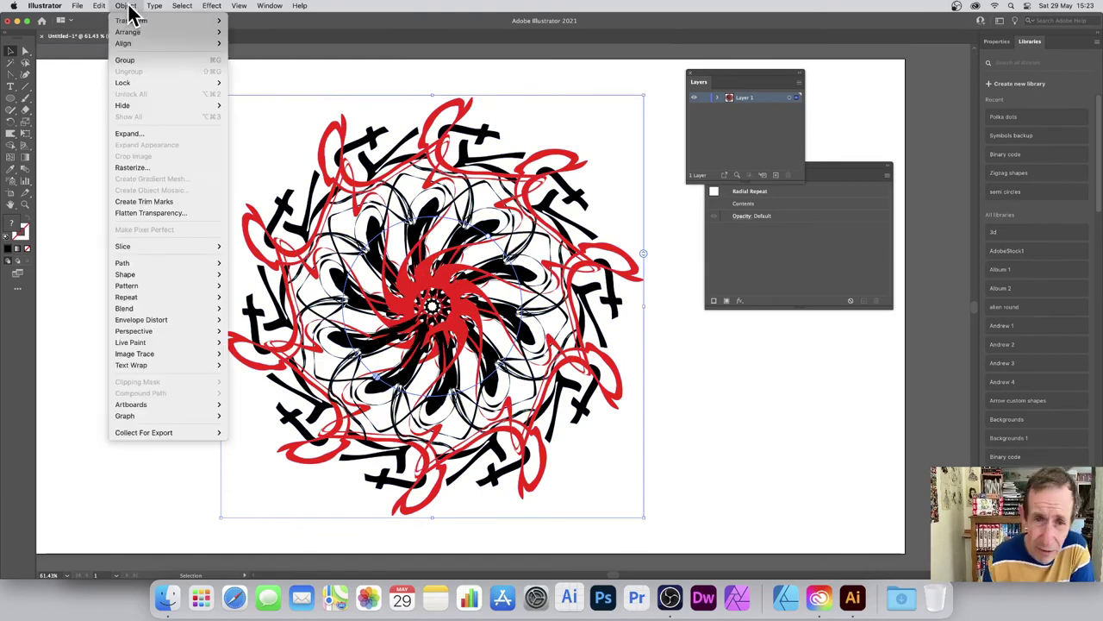
mouse_move(299, 6)
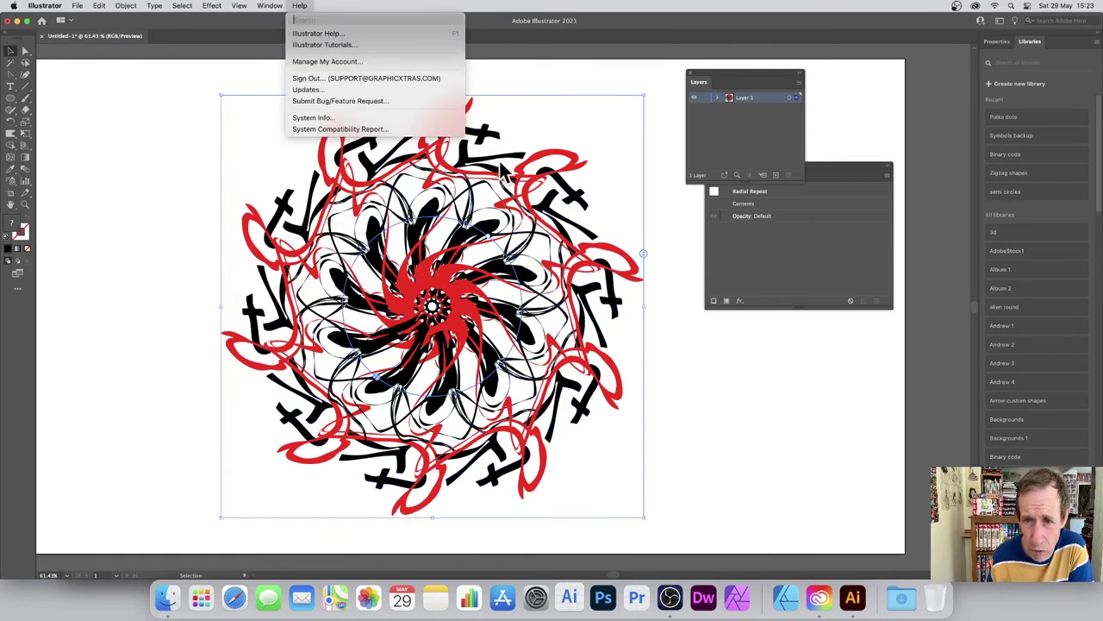
mouse_move(128, 8)
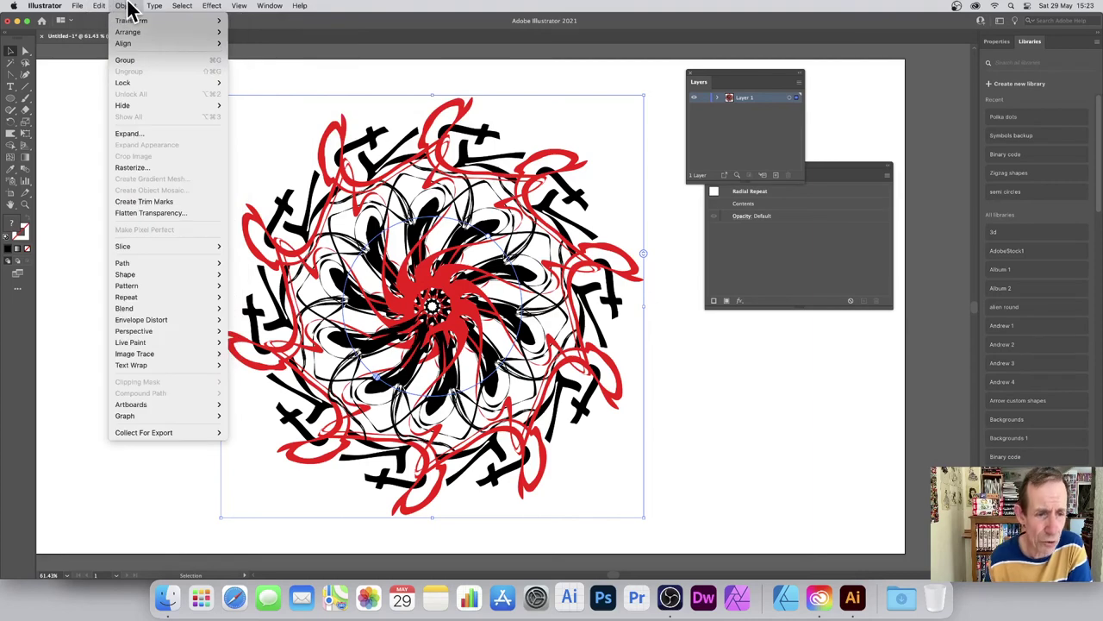
mouse_move(182, 323)
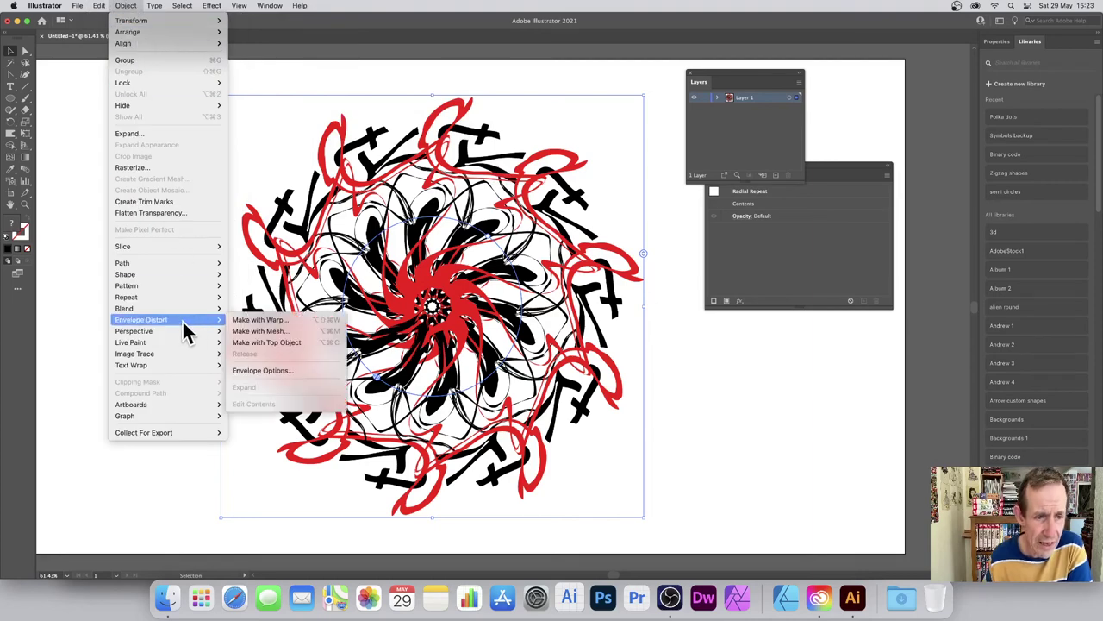
click(284, 320)
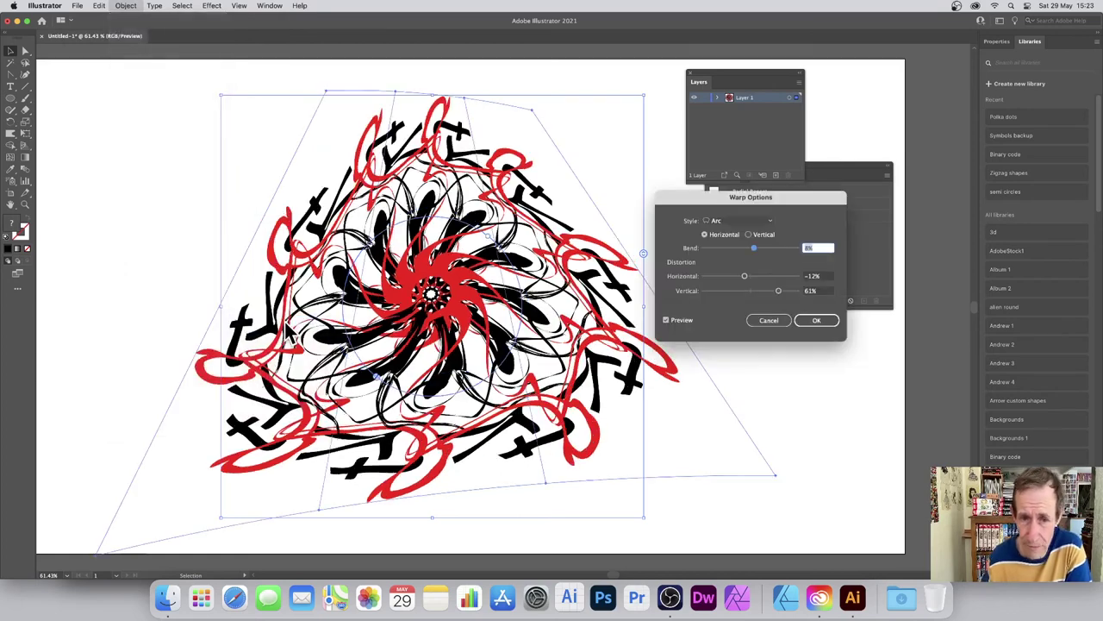
click(733, 222)
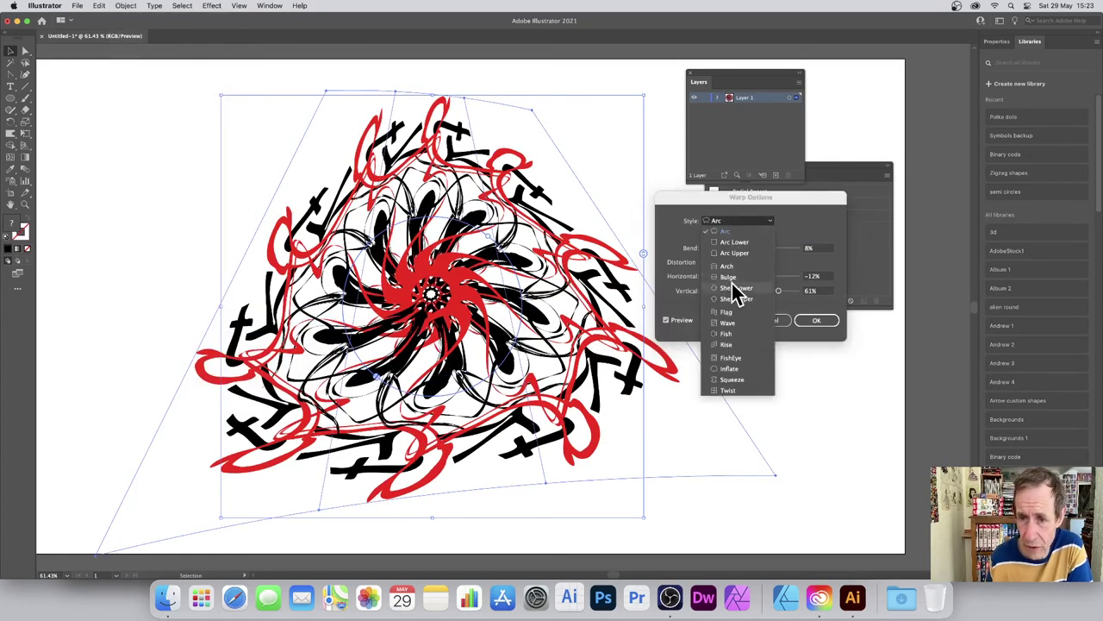
click(708, 267)
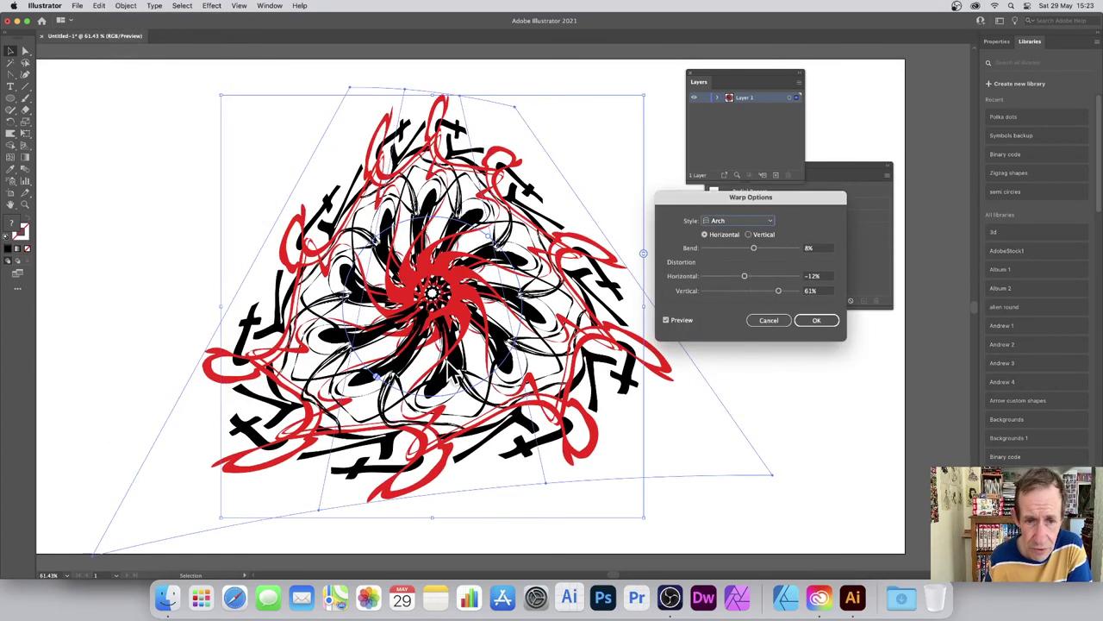
drag(744, 277, 717, 279)
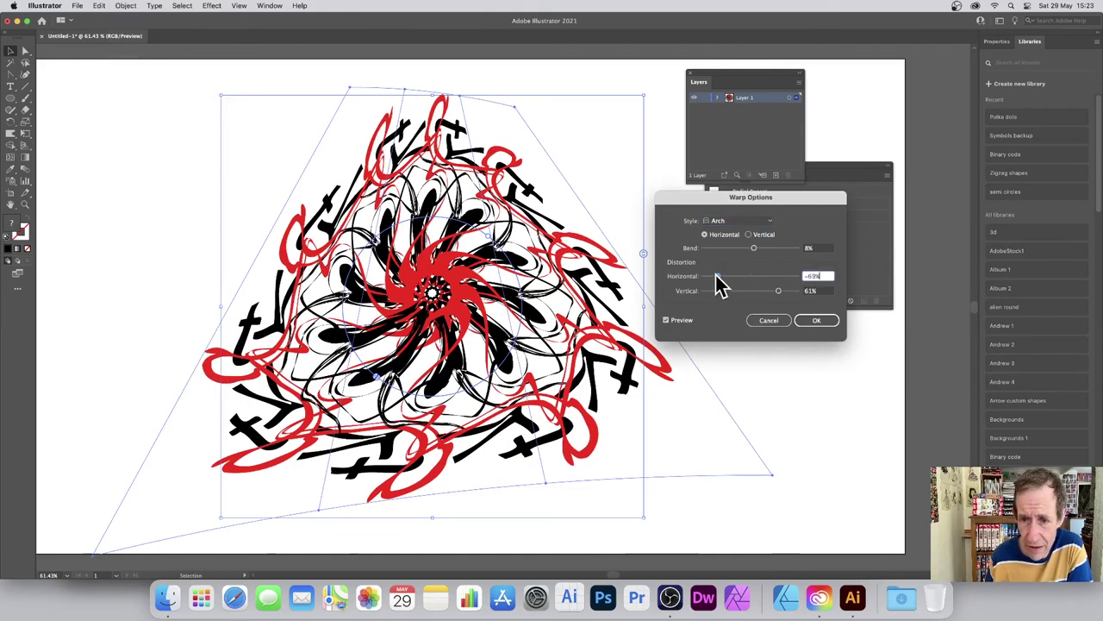
click(829, 320)
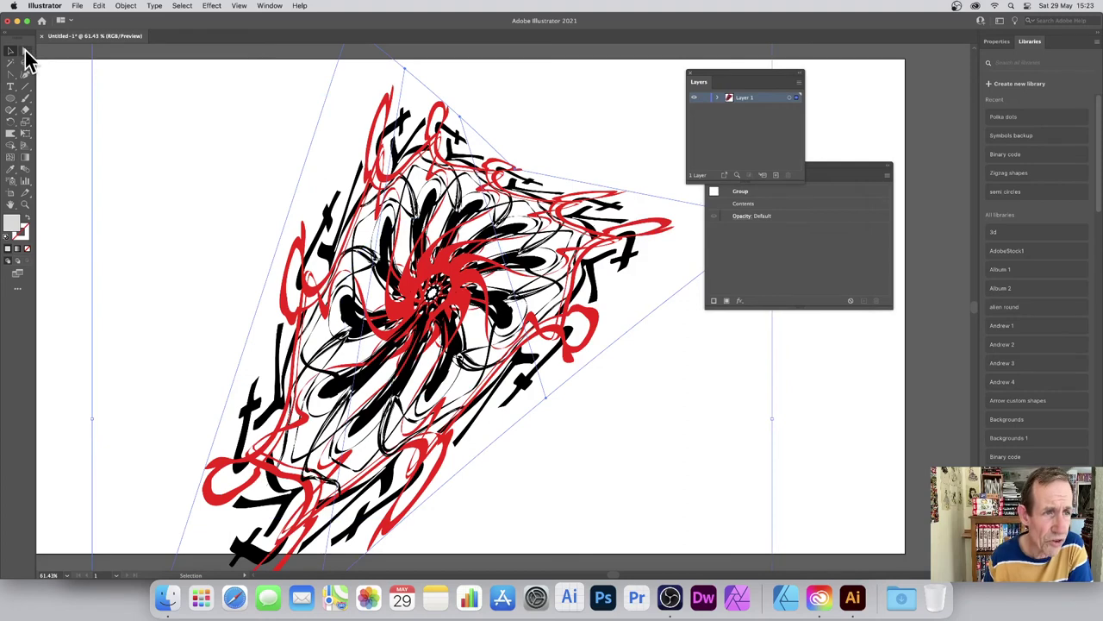
With Direct Selection, drag envelope mesh points up-right and bottom-right outward, comparing via undo/redo
drag(25, 51, 91, 63)
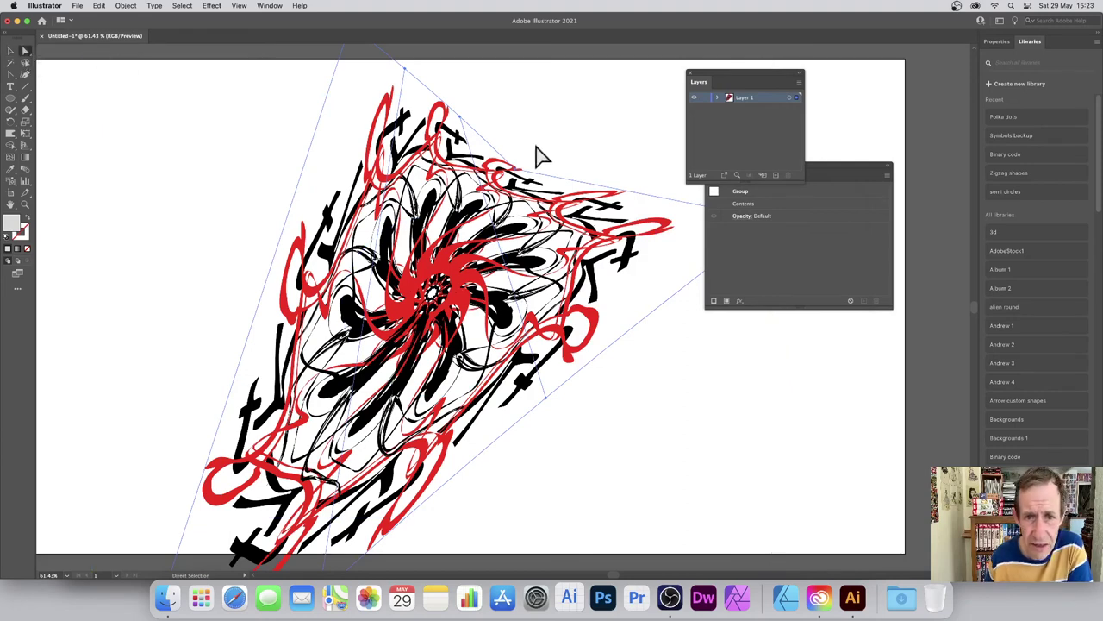
click(509, 181)
drag(514, 178, 588, 121)
key(super+z)
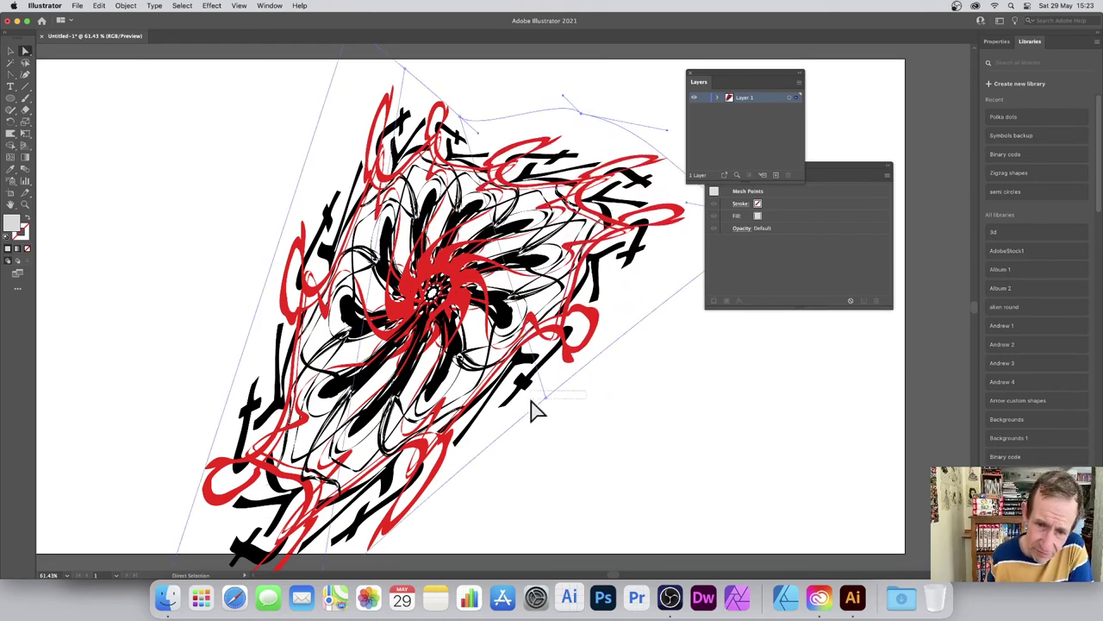
key(super+shift+z)
drag(551, 410, 756, 444)
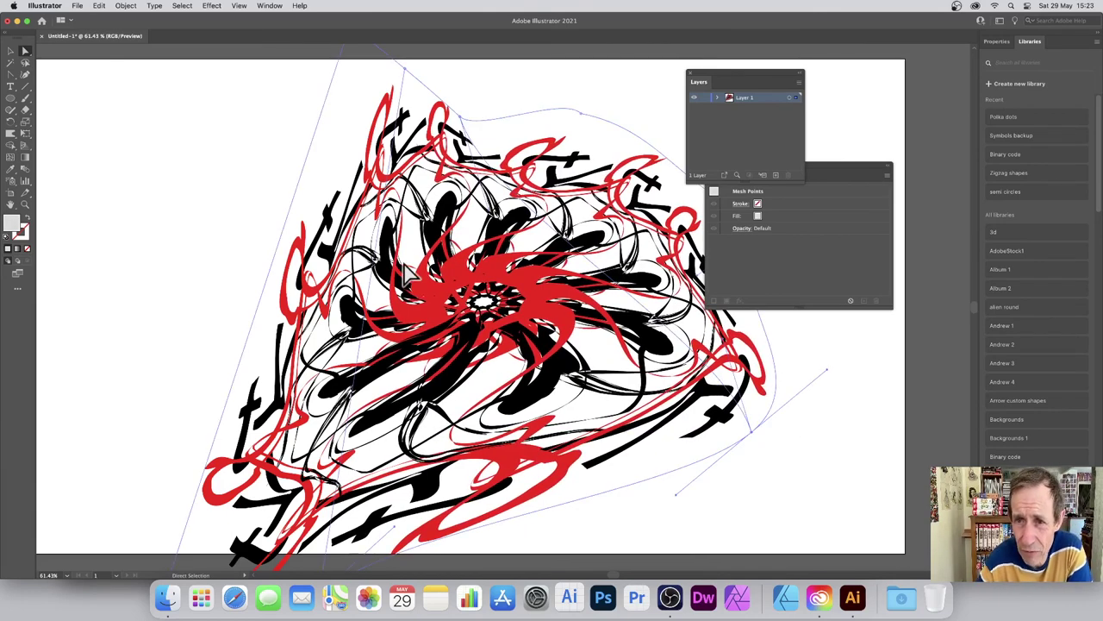
key(super+z)
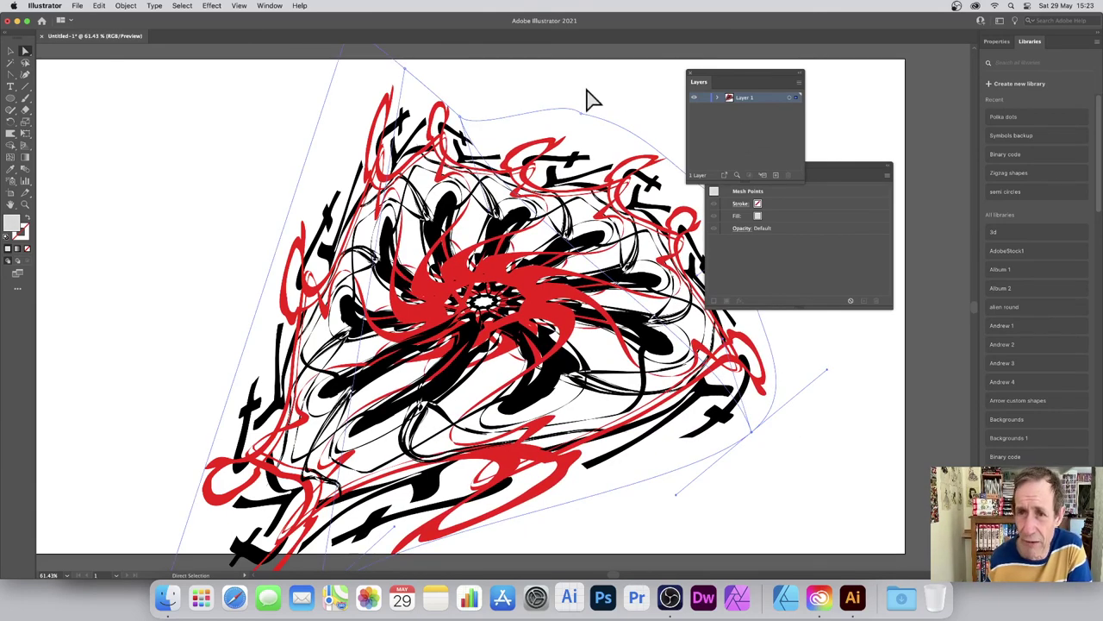
Restore the envelope reshape and set the Layers panel row size to Large
key(super+shift+z)
click(718, 98)
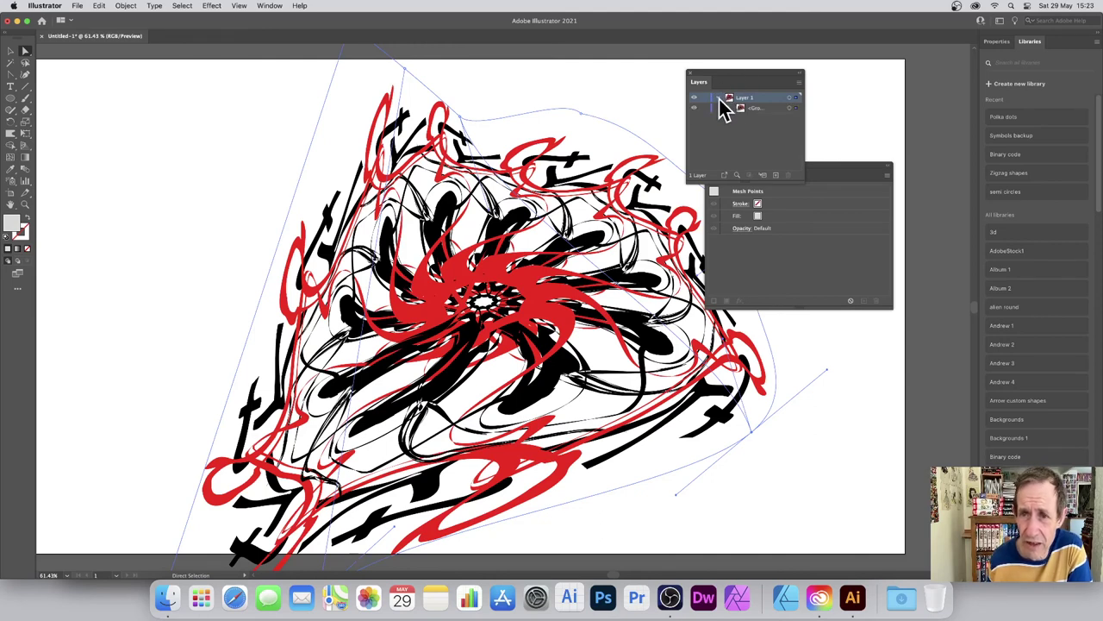
click(800, 83)
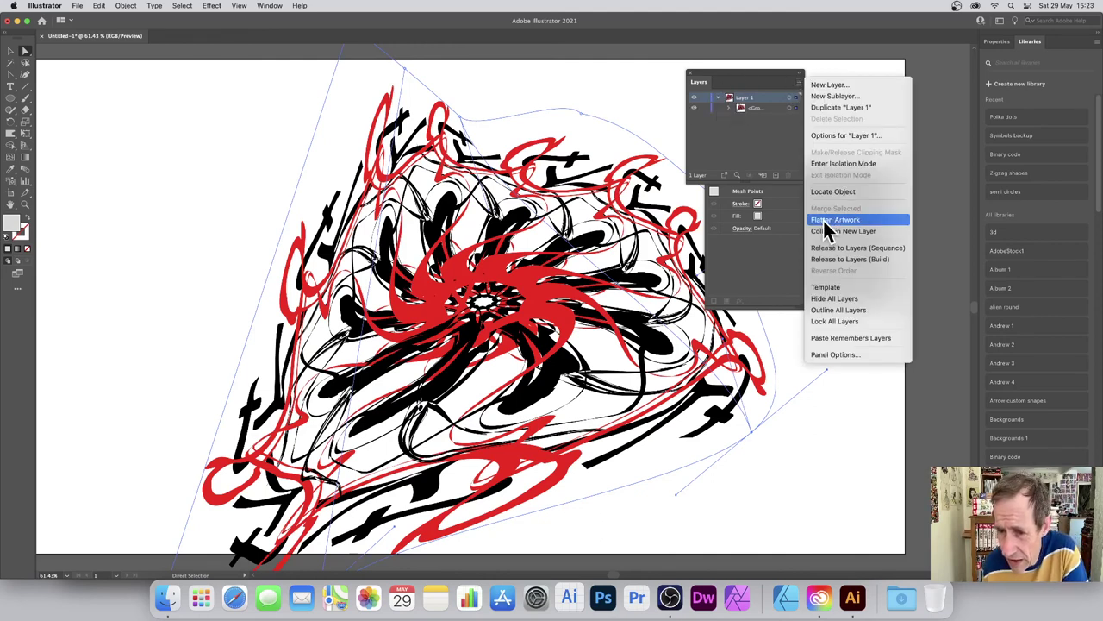
click(834, 355)
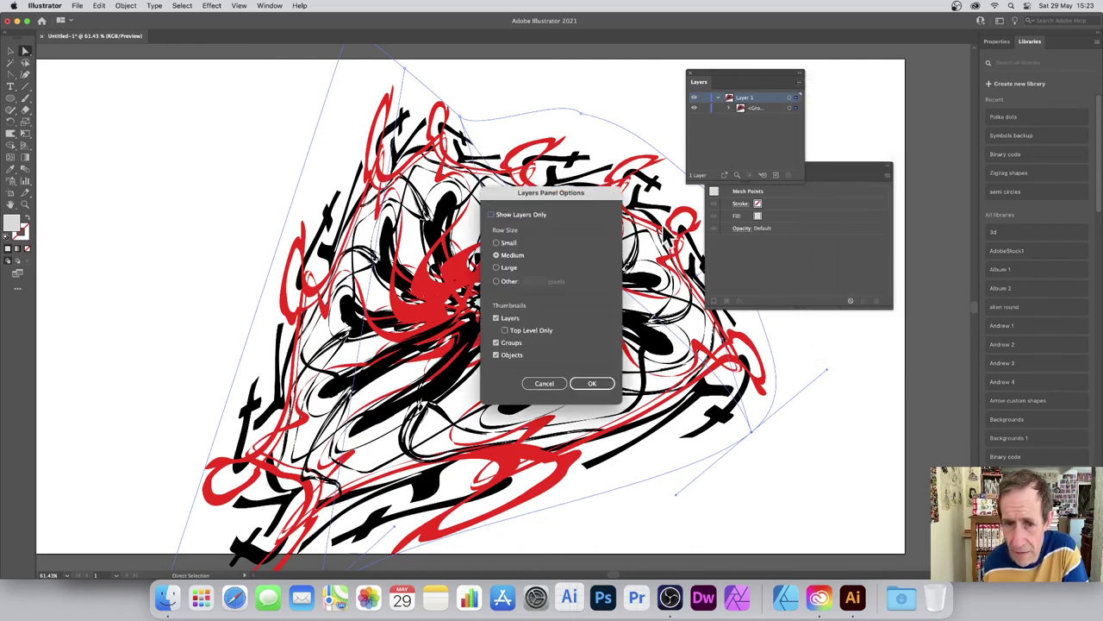
click(500, 268)
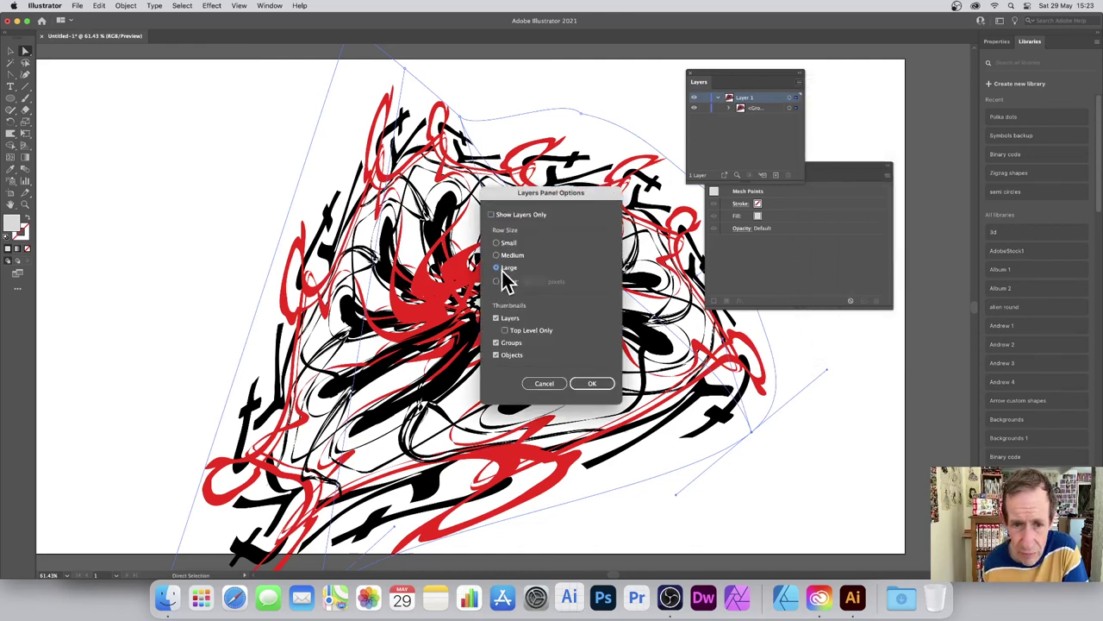
click(593, 384)
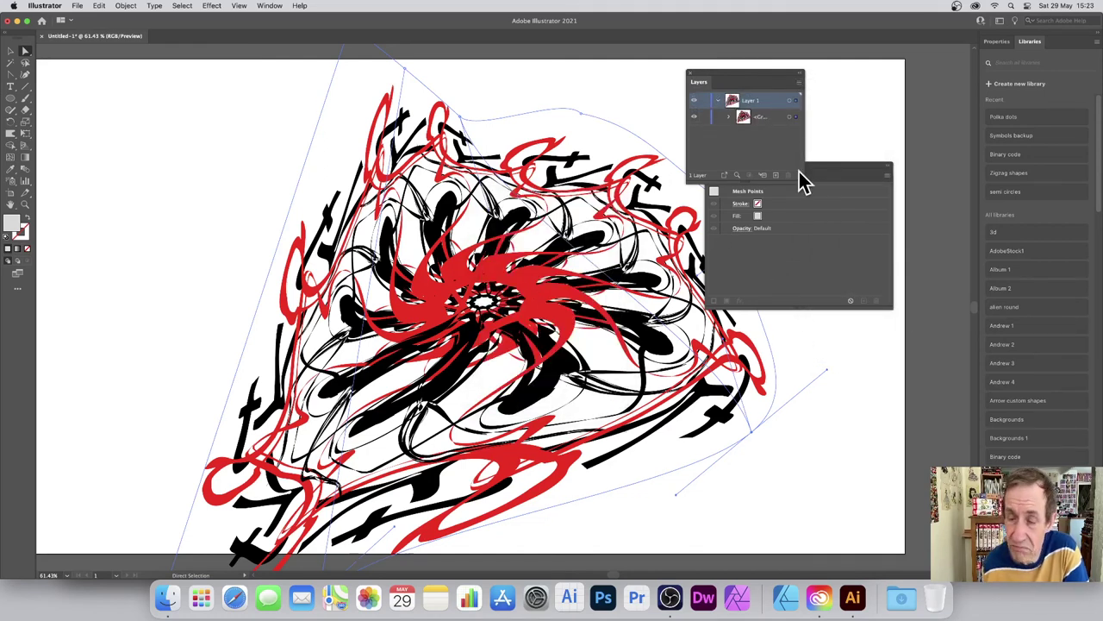
Enlarge the Layers panel and expand the group to reveal the Envelope nested inside
drag(801, 177, 832, 222)
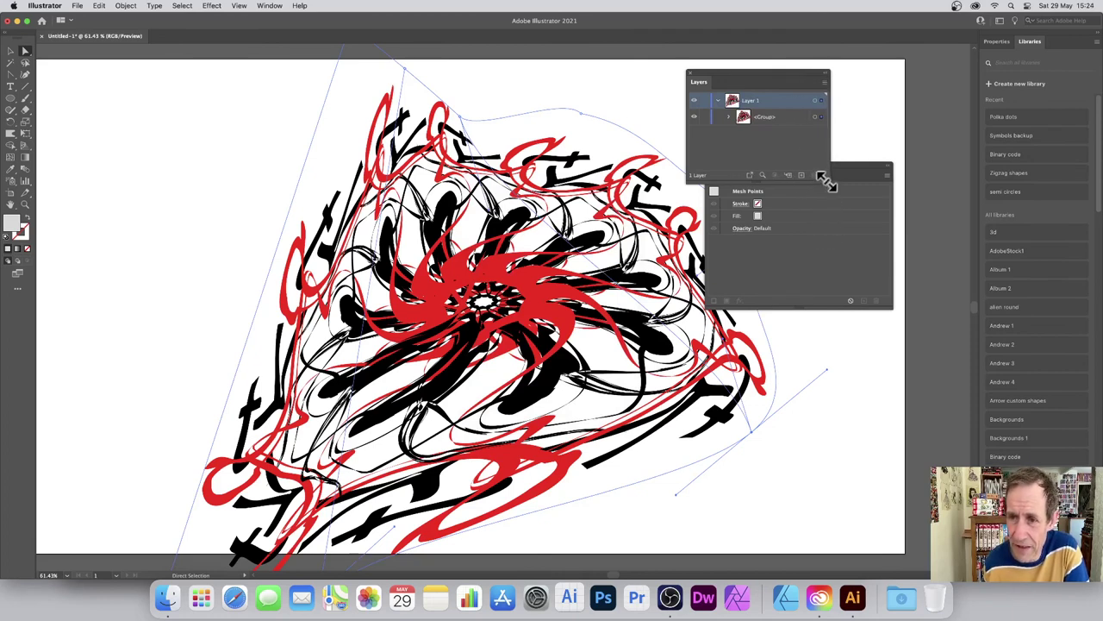
drag(826, 182, 873, 328)
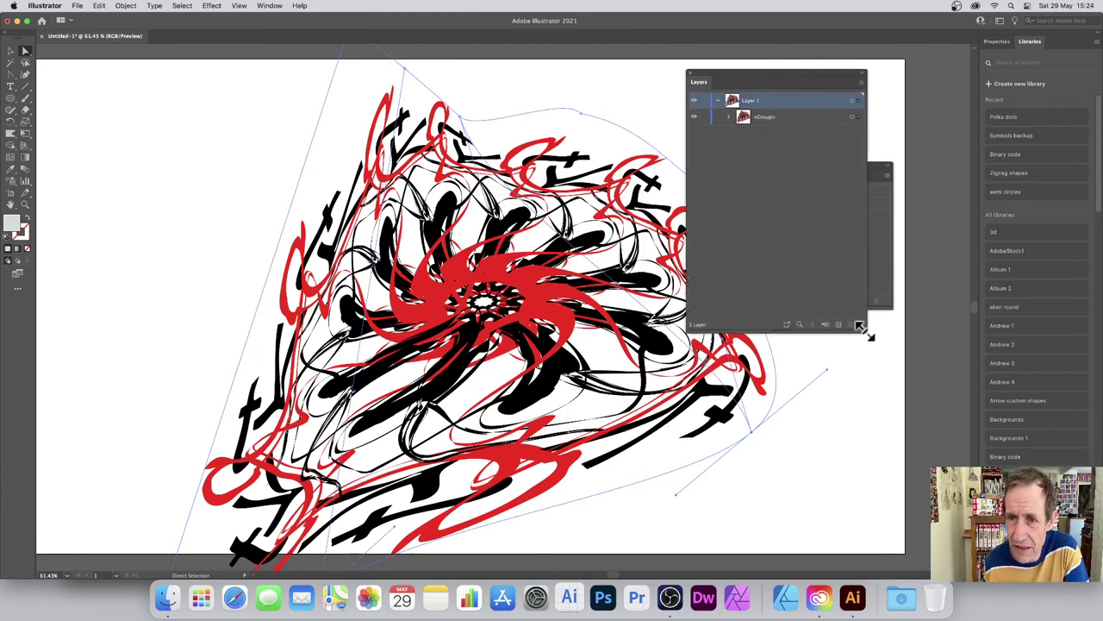
click(729, 117)
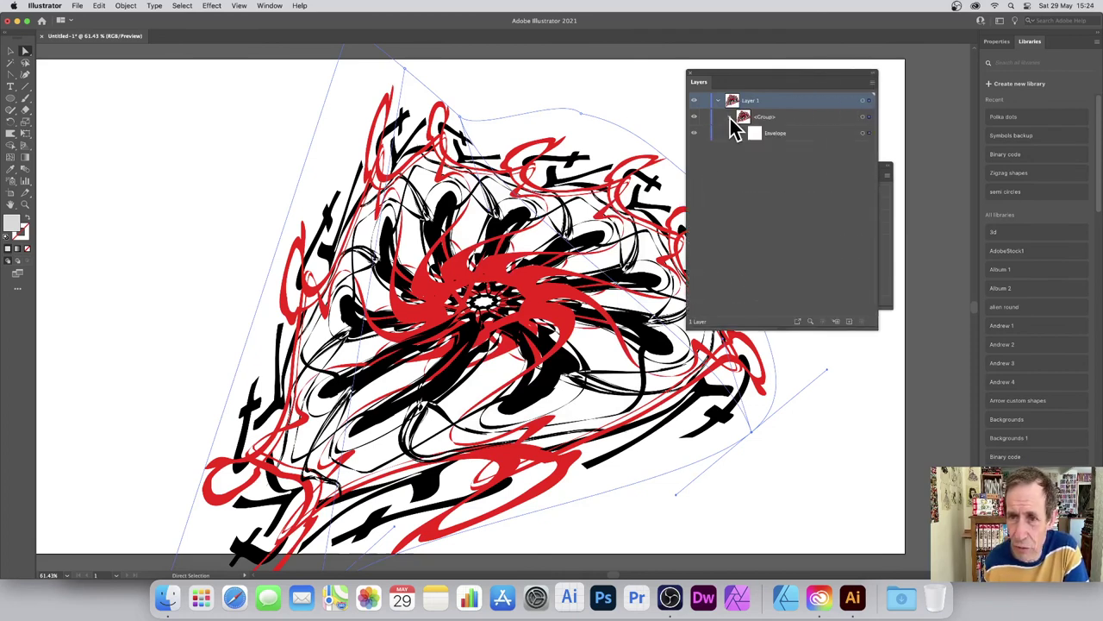
click(781, 140)
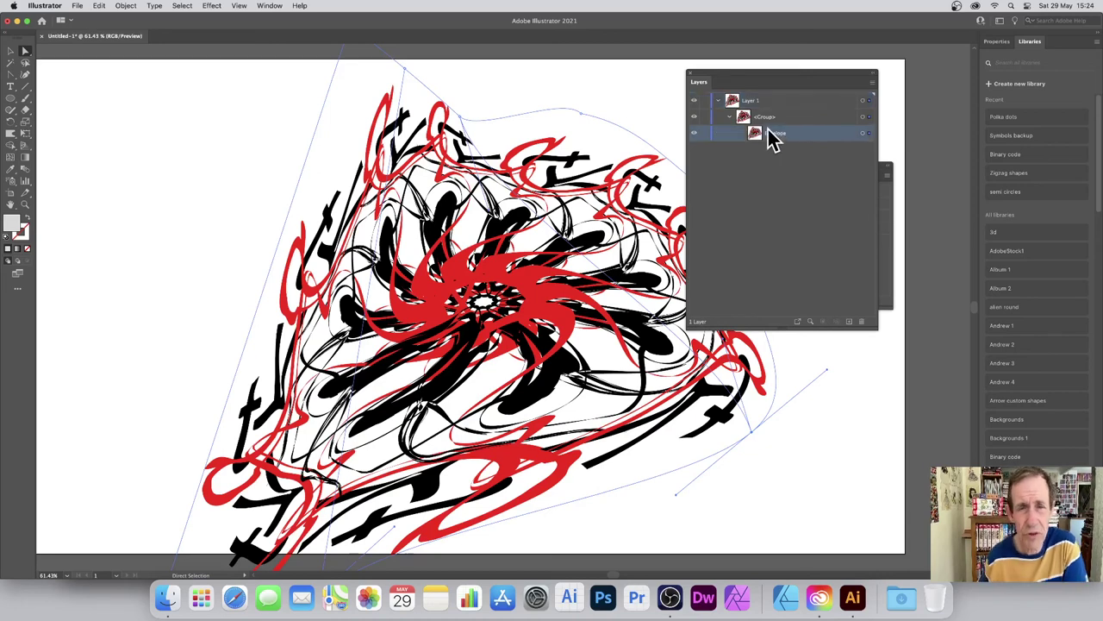
drag(773, 139, 735, 126)
click(732, 119)
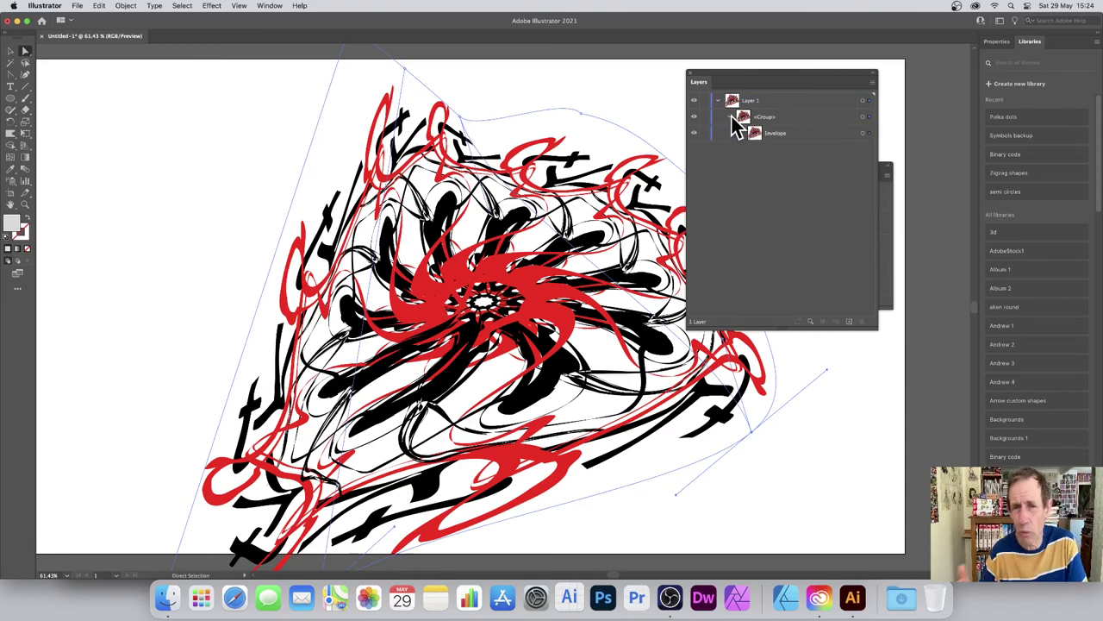
Pull the envelope's top anchor inward toward the centre, then move the artwork up and left
click(584, 123)
drag(583, 123, 425, 200)
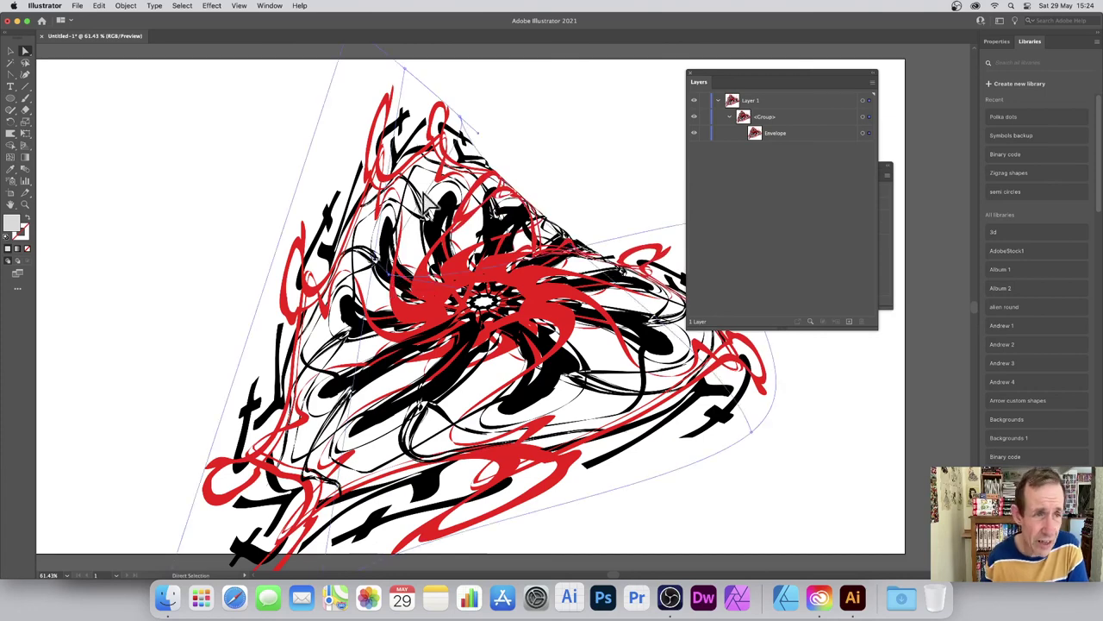
click(11, 51)
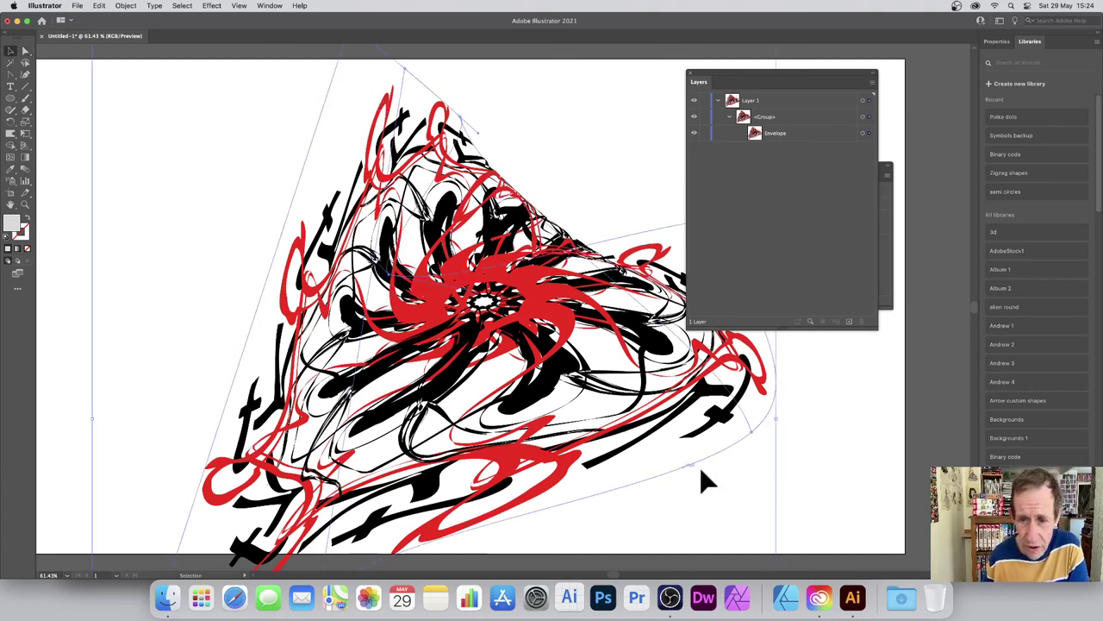
drag(714, 422, 619, 332)
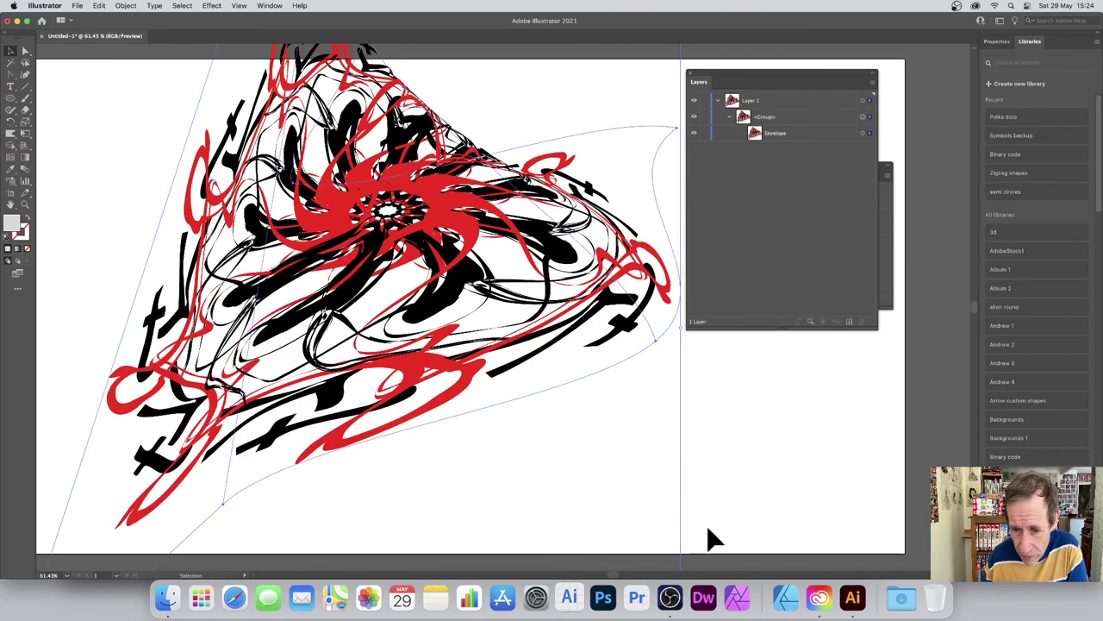
Go to Object > Envelope Distort to reach the Expand command
click(127, 5)
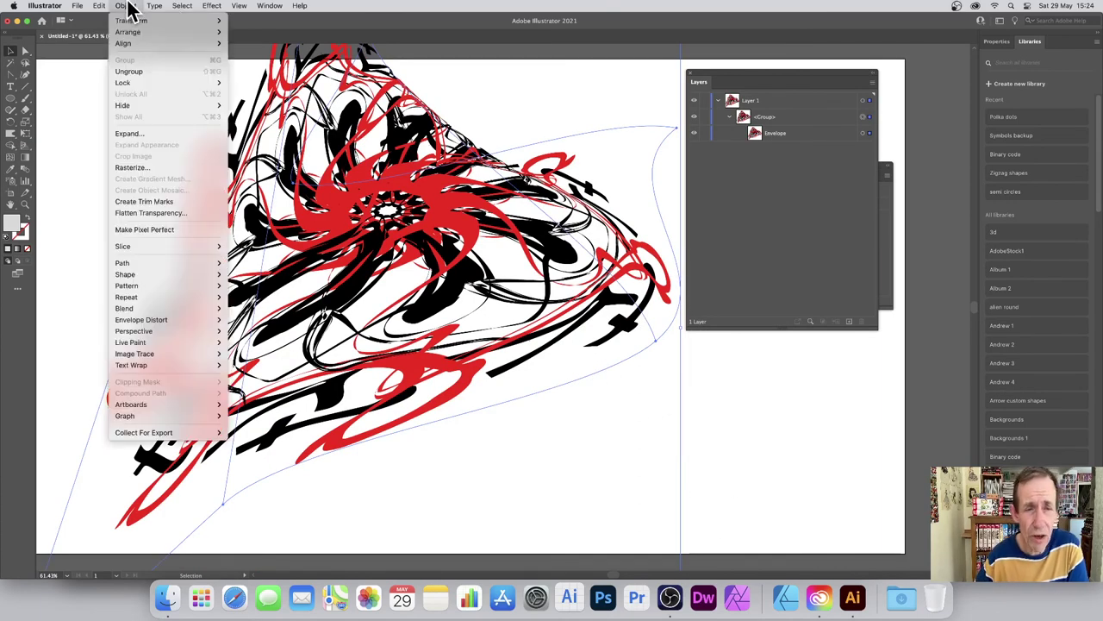
mouse_move(156, 320)
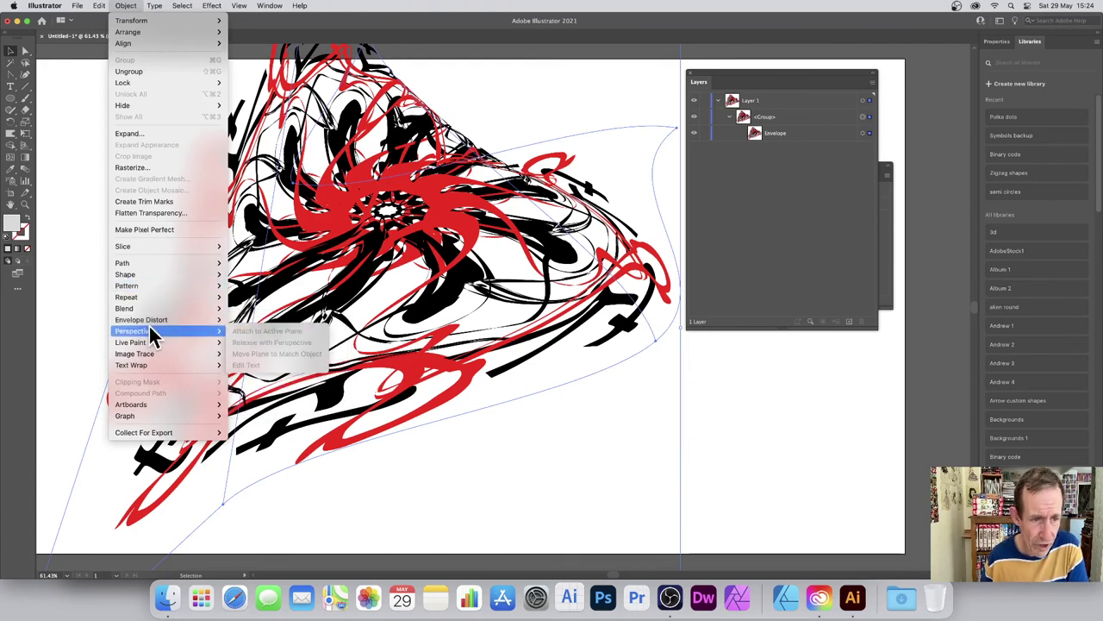
mouse_move(165, 296)
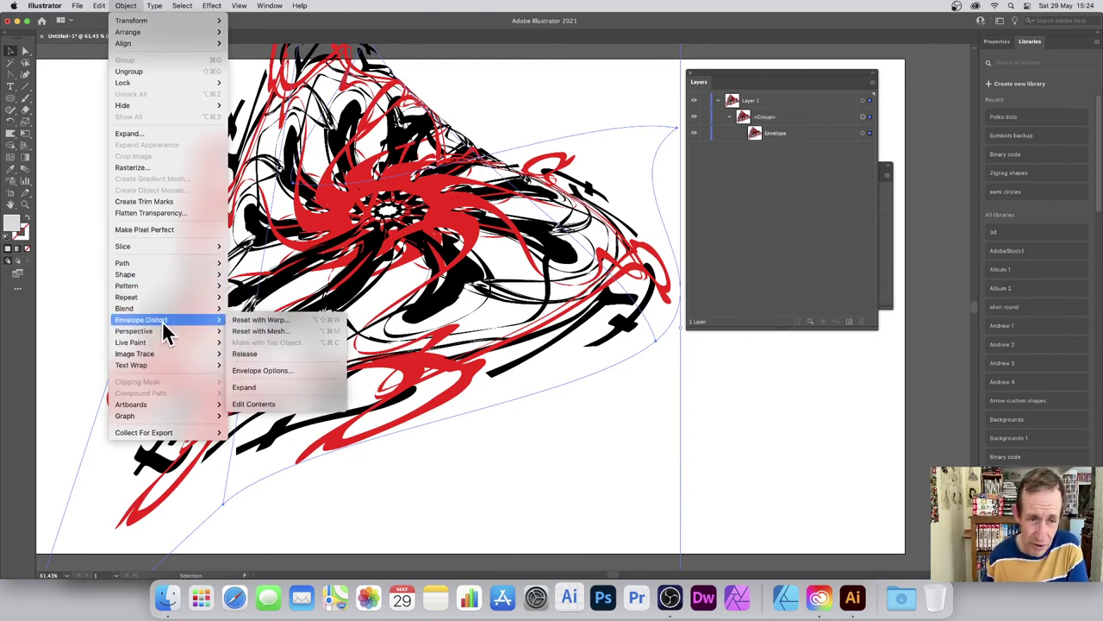
Expand the envelope into editable paths and browse the Object > Repeat options
click(245, 387)
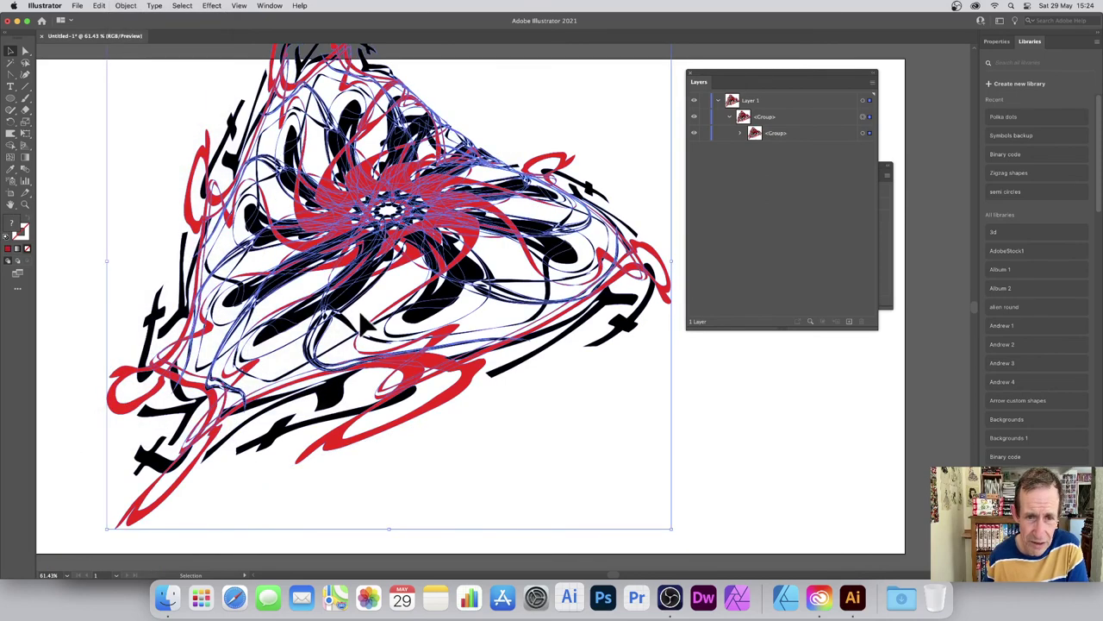
click(131, 5)
mouse_move(161, 296)
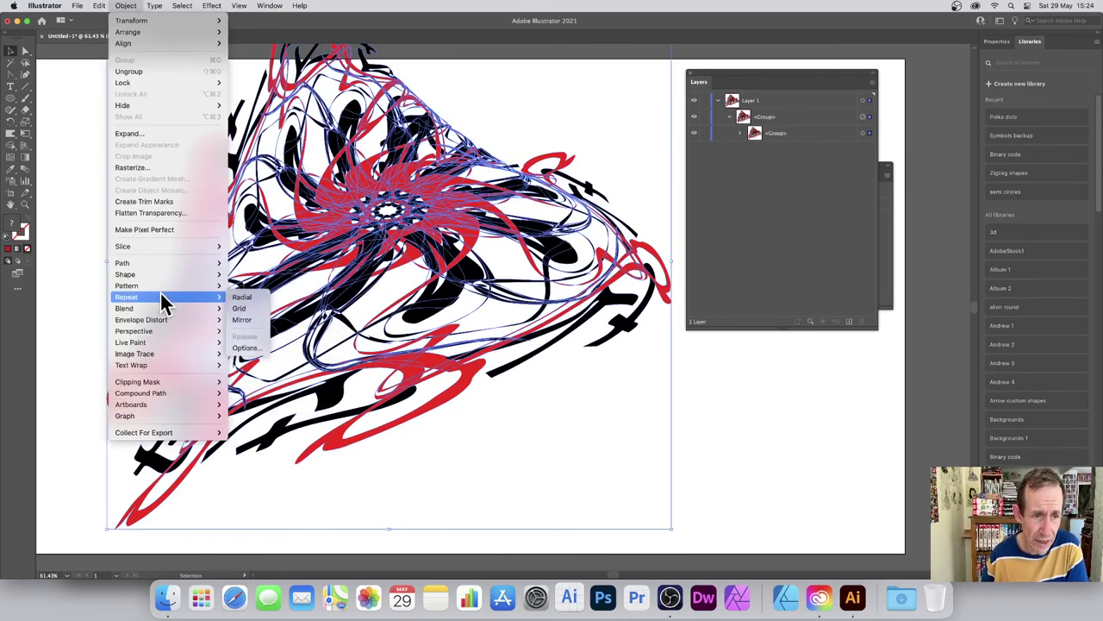
Show the Effect > Distort & Transform submenu with Roughen
click(586, 259)
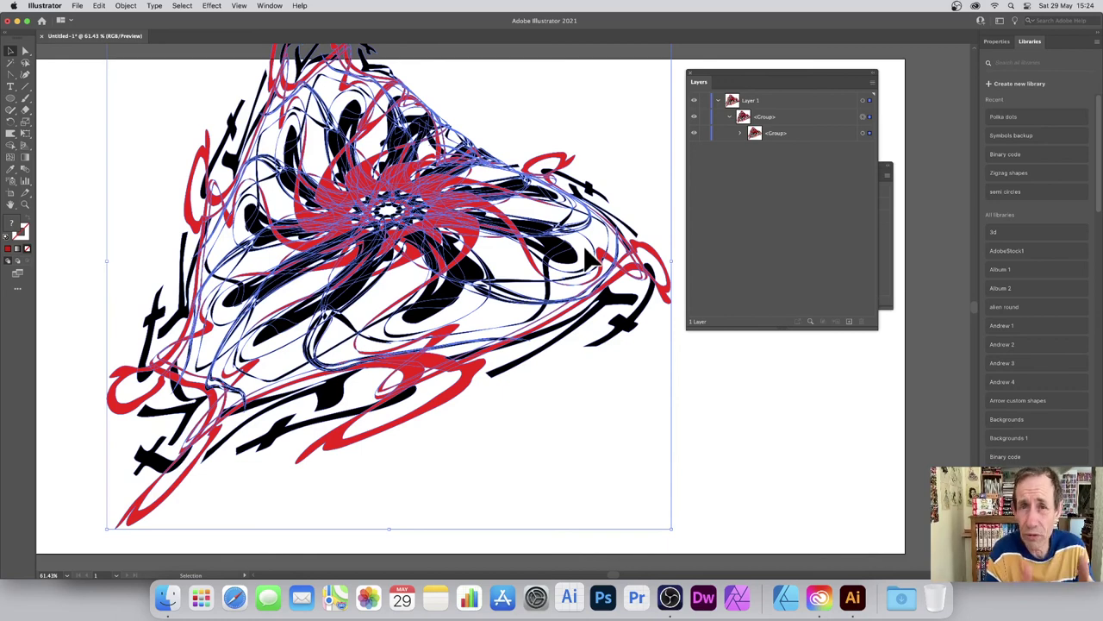
click(213, 5)
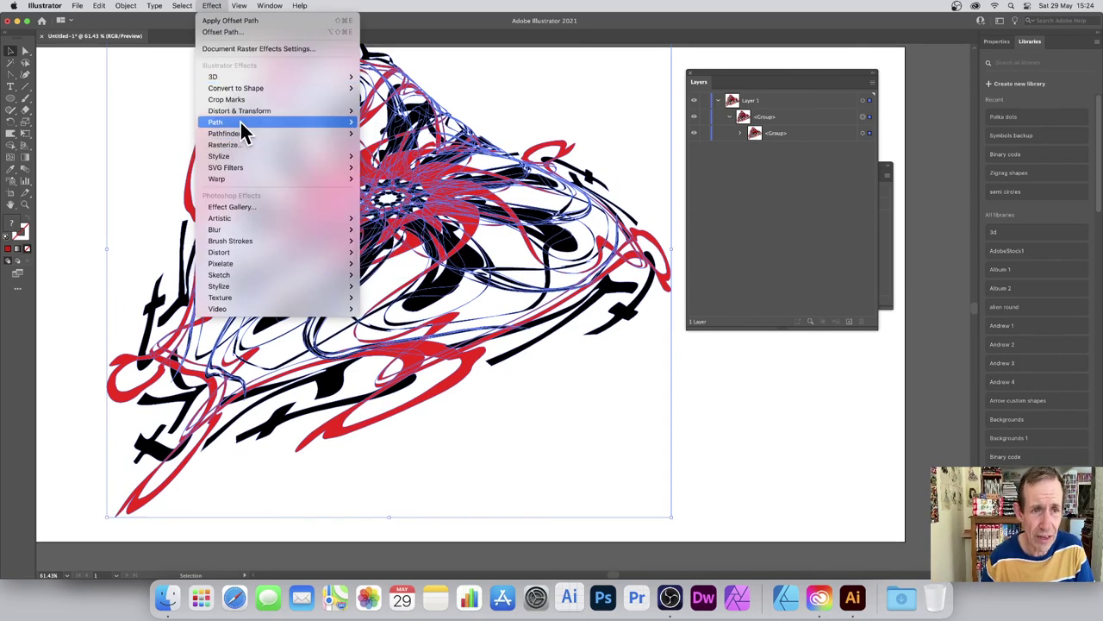
mouse_move(241, 115)
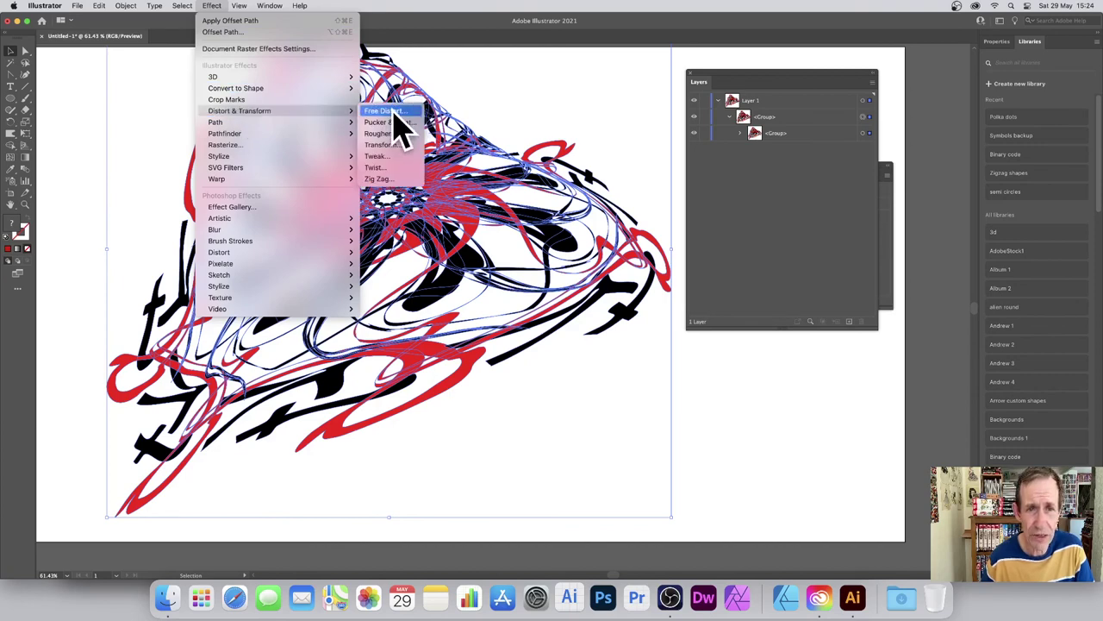